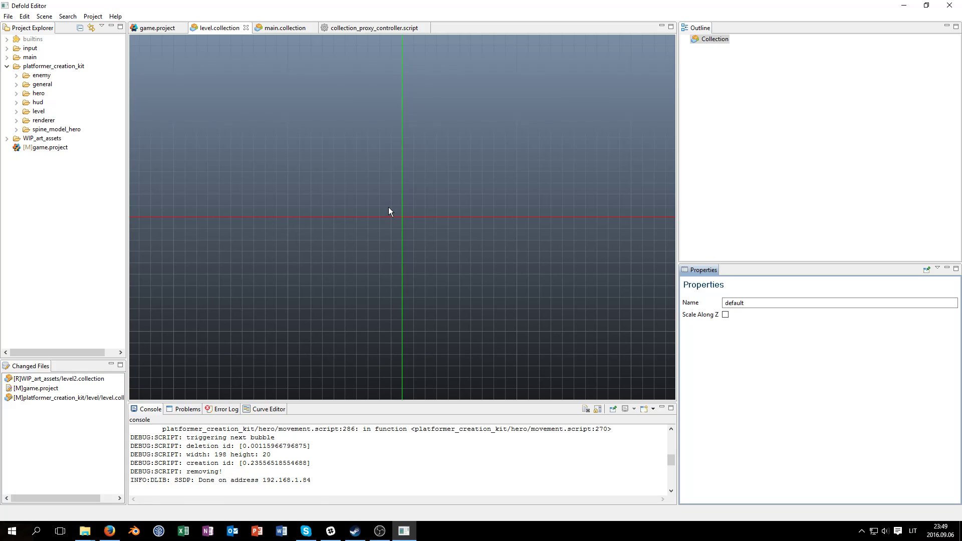
Build and run the game, move its window aside, and quit it from the title menu
left_click(68, 235)
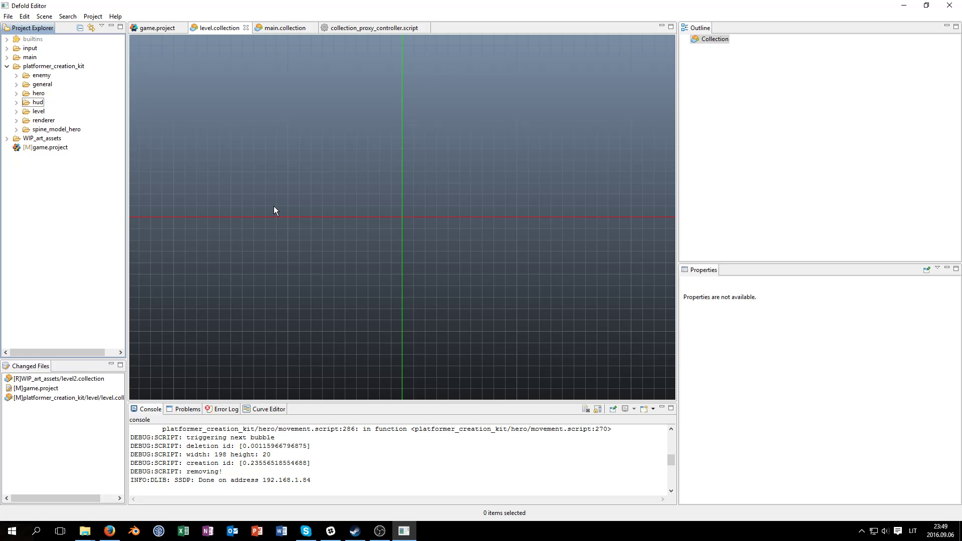
key("ctrl+b")
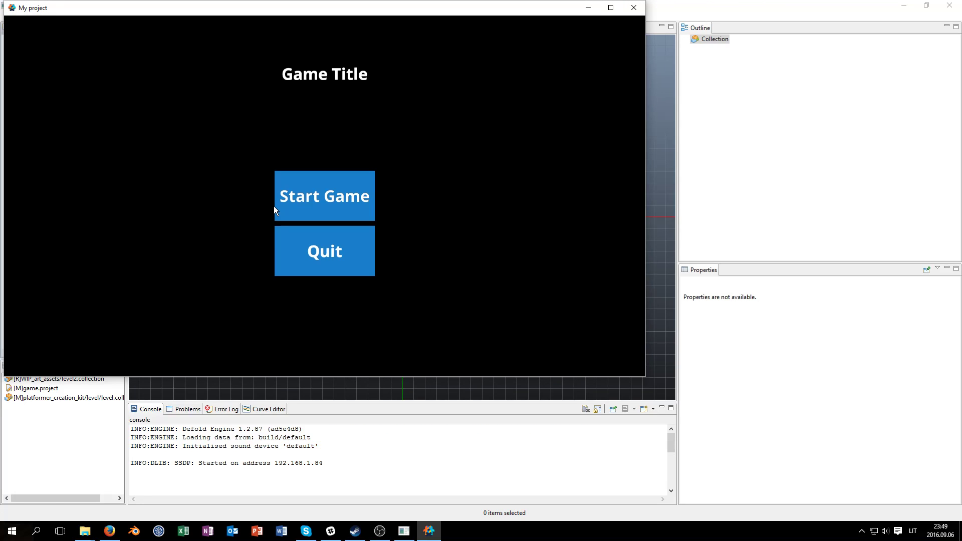
left_click_drag(358, 7, 630, 49)
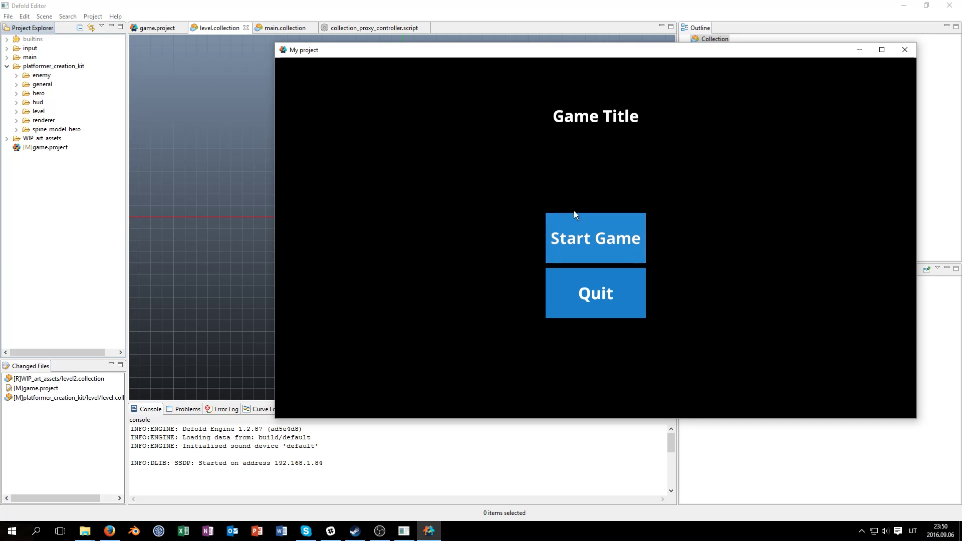
left_click(598, 288)
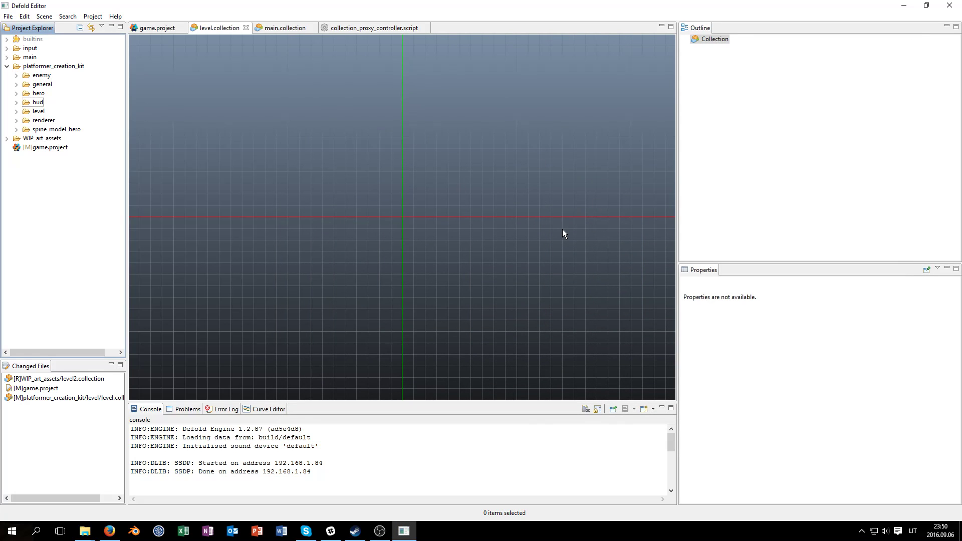
Run the game again, start a game from the title menu to check the empty level, and close the game window
key("ctrl+b")
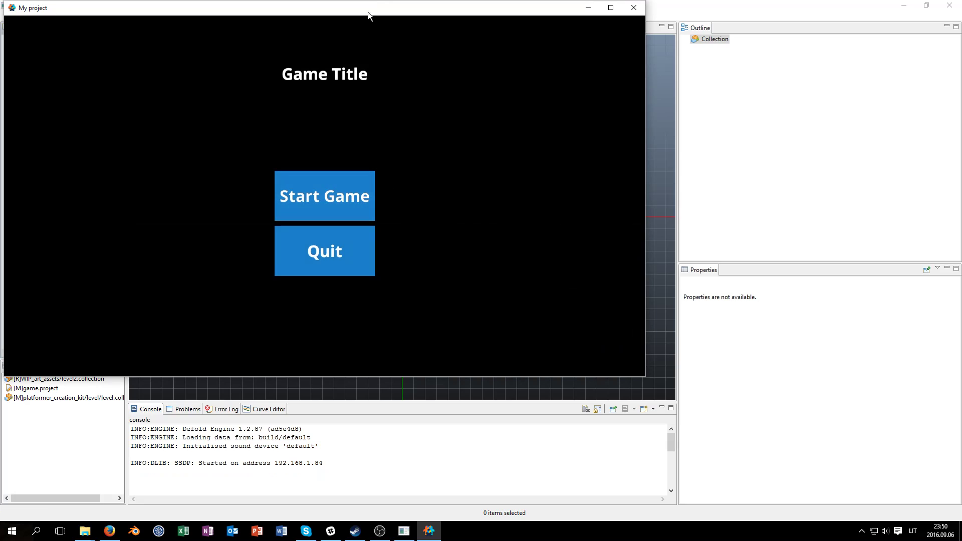
left_click_drag(364, 7, 537, 29)
left_click(515, 204)
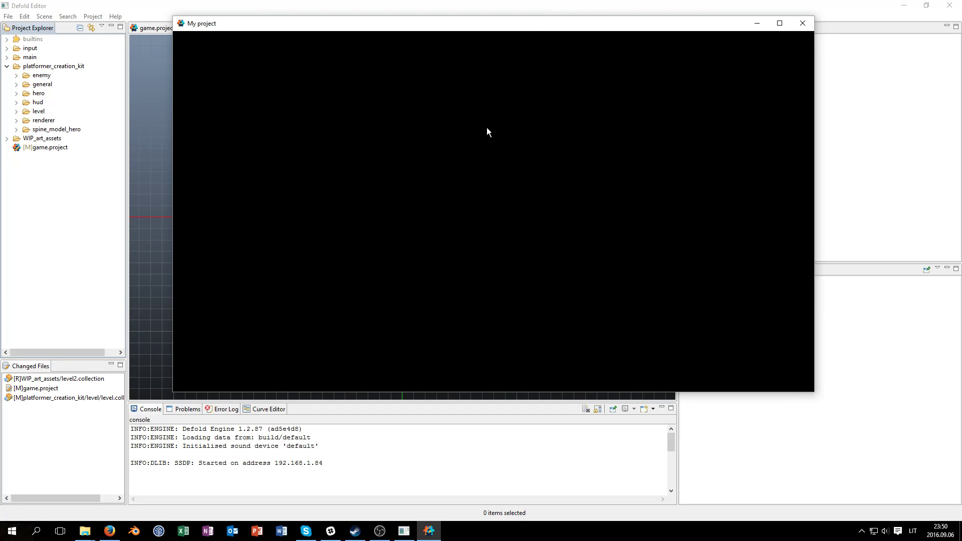
left_click(798, 28)
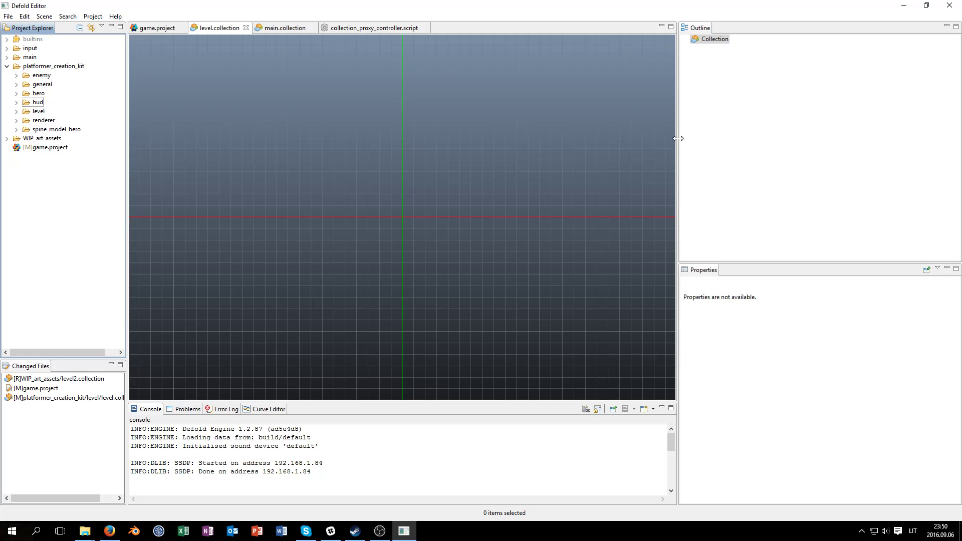
Widen the scene view by narrowing the Outline and Properties area
left_click_drag(680, 139, 762, 140)
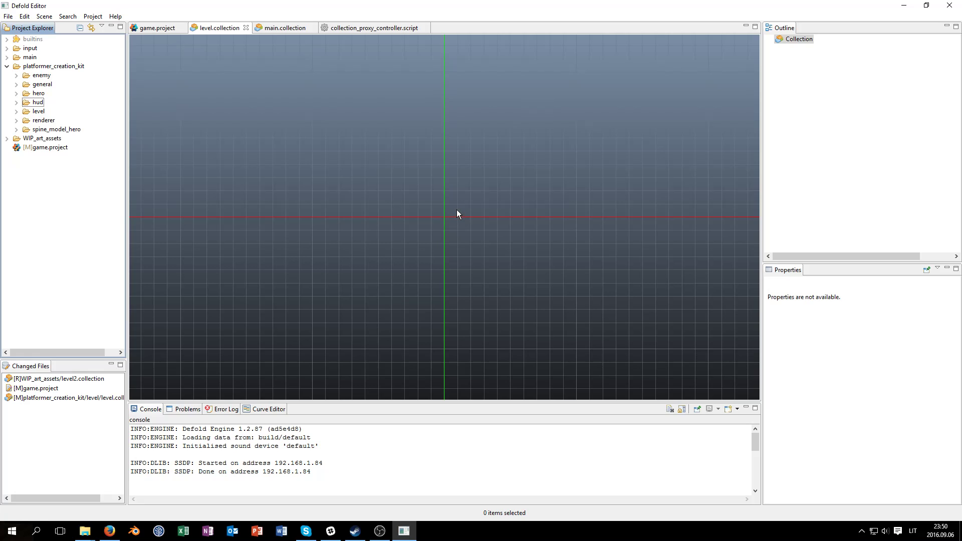
left_click(787, 42)
right_click(788, 42)
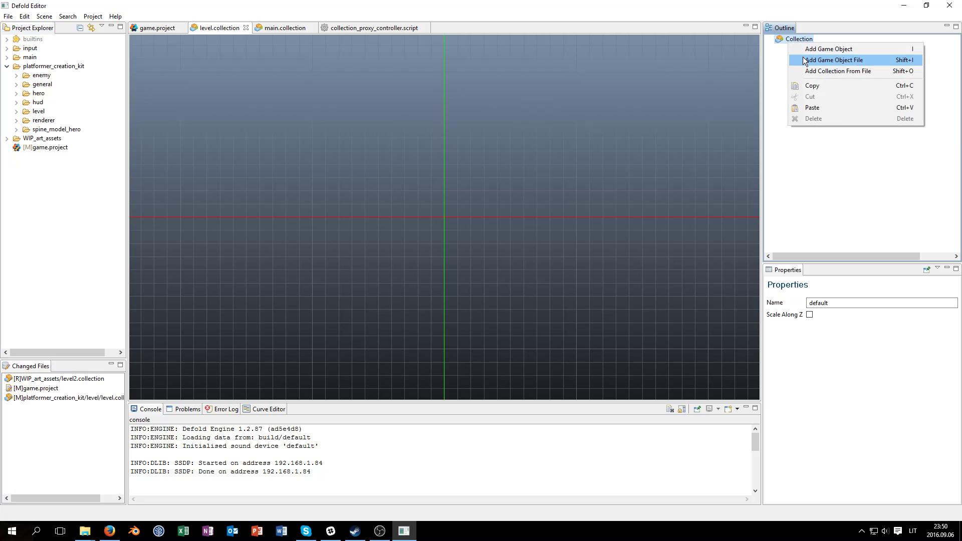
left_click(803, 60)
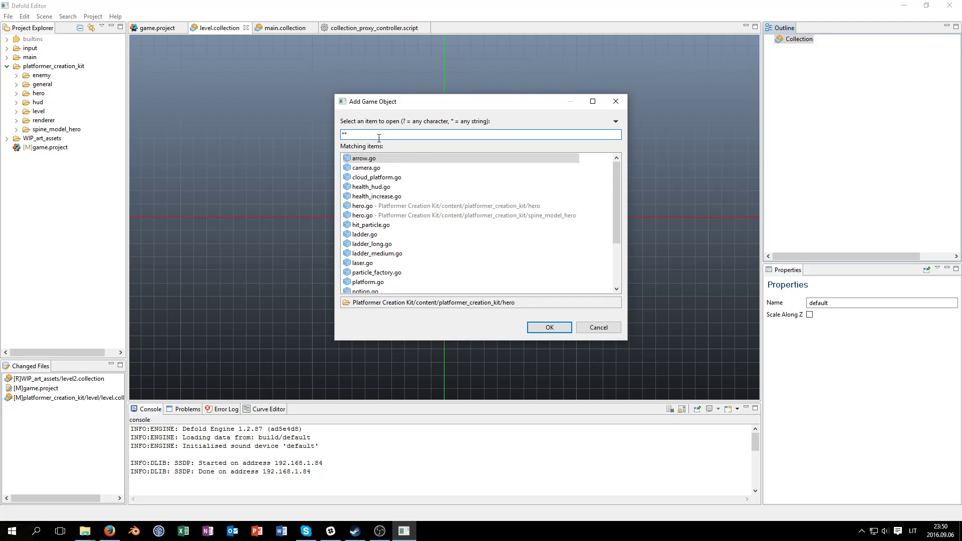
type("pl")
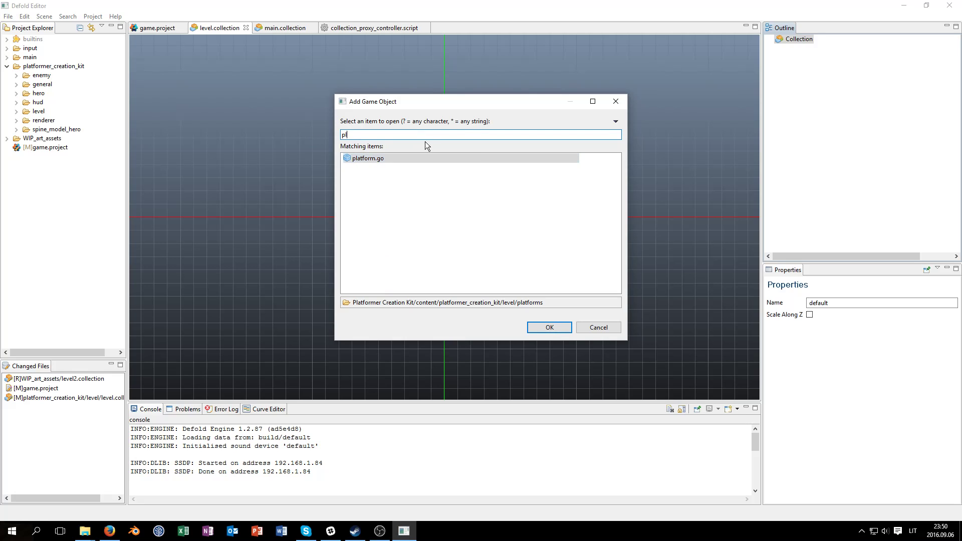
left_click(600, 326)
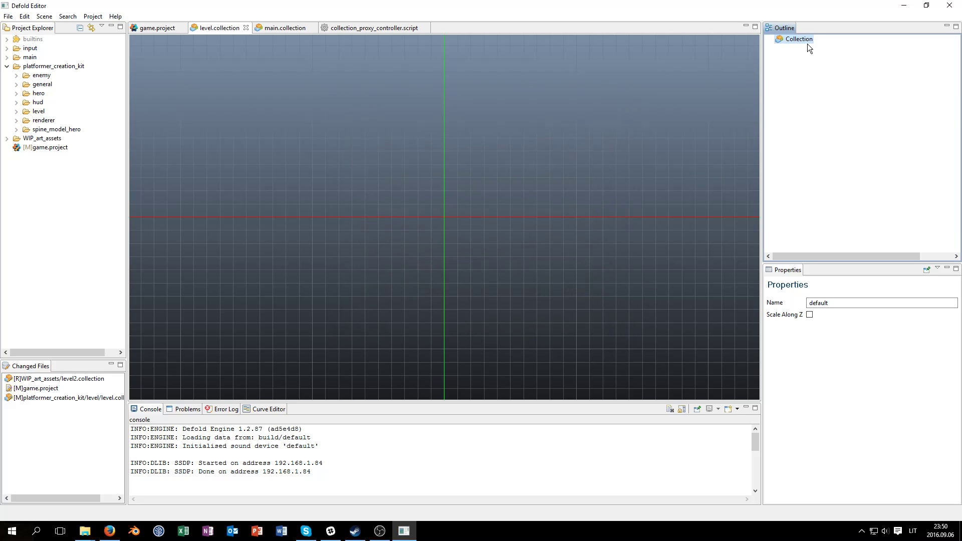
Open the collection's game object file picker and search it for "pla", "p" and "clo"
right_click(794, 43)
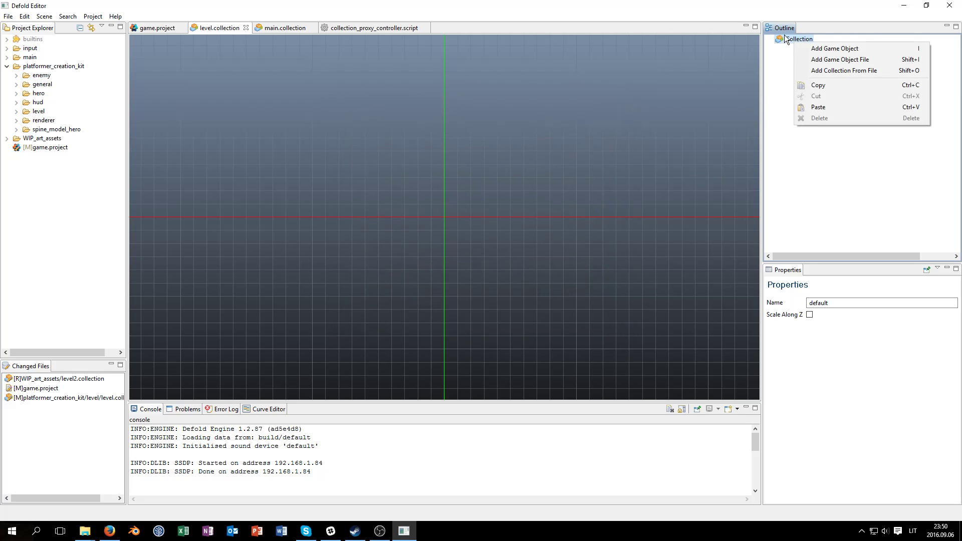
left_click(826, 60)
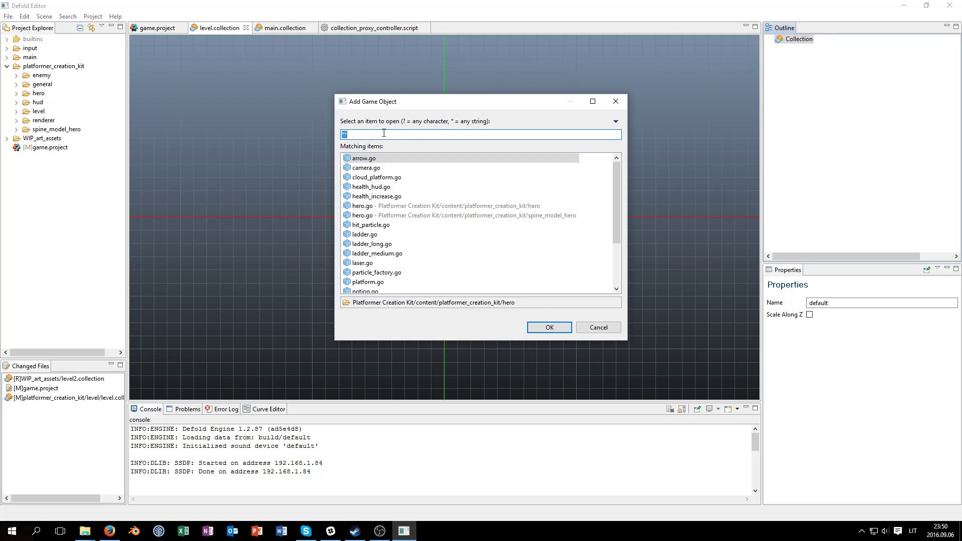
type("pla")
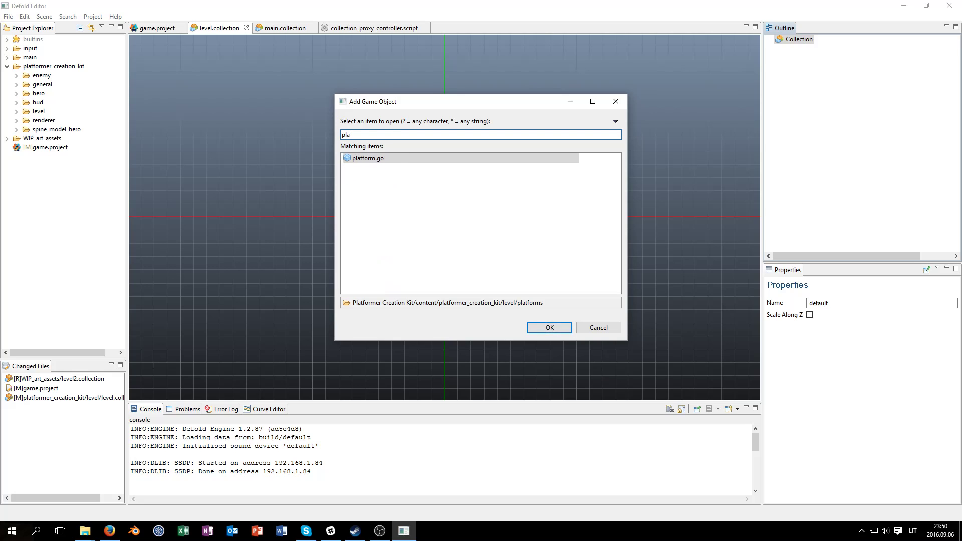
key("BackSpace")
key("BackSpace")
key("BackSpace")
type("p")
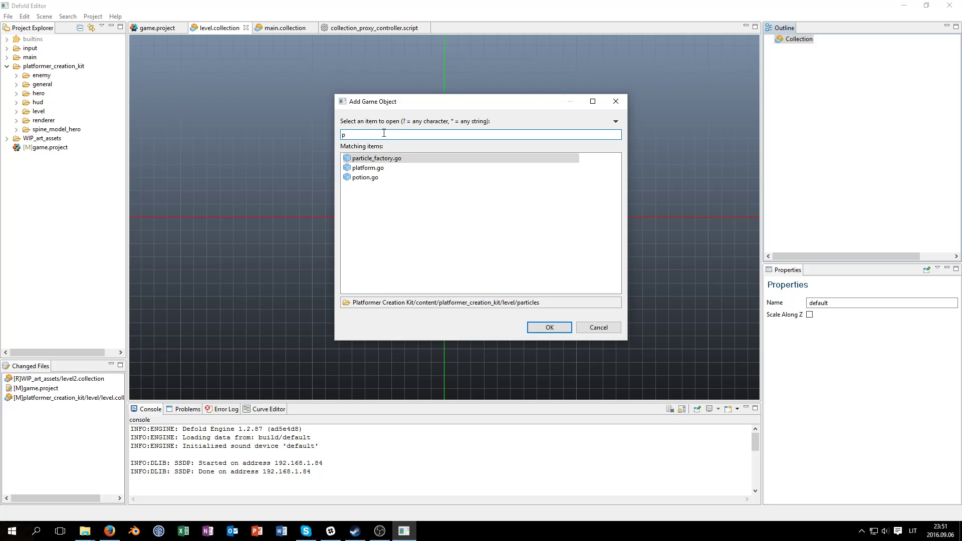
key("BackSpace")
type("clo")
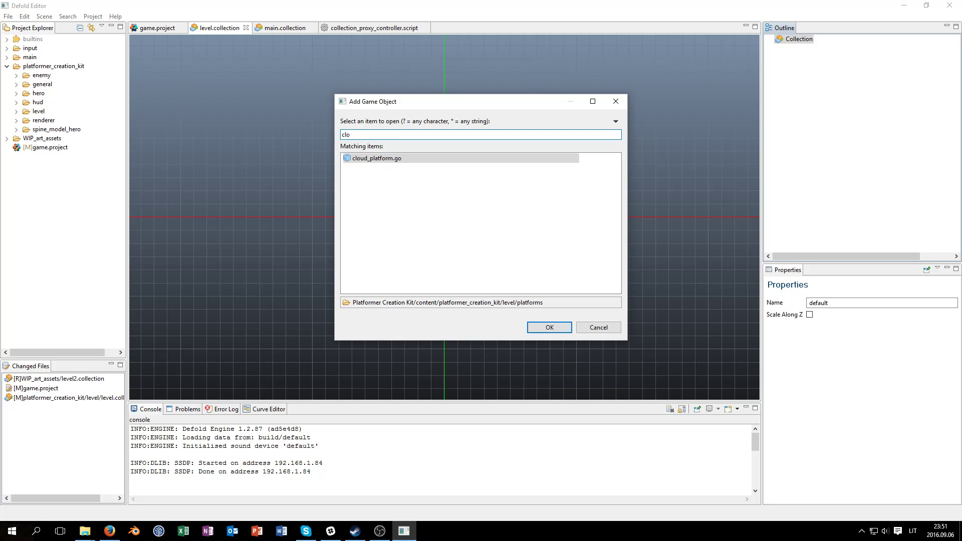
Search the game object files for "pl" and add platform.go to the level collection
key("BackSpace")
key("BackSpace")
key("BackSpace")
type("pl")
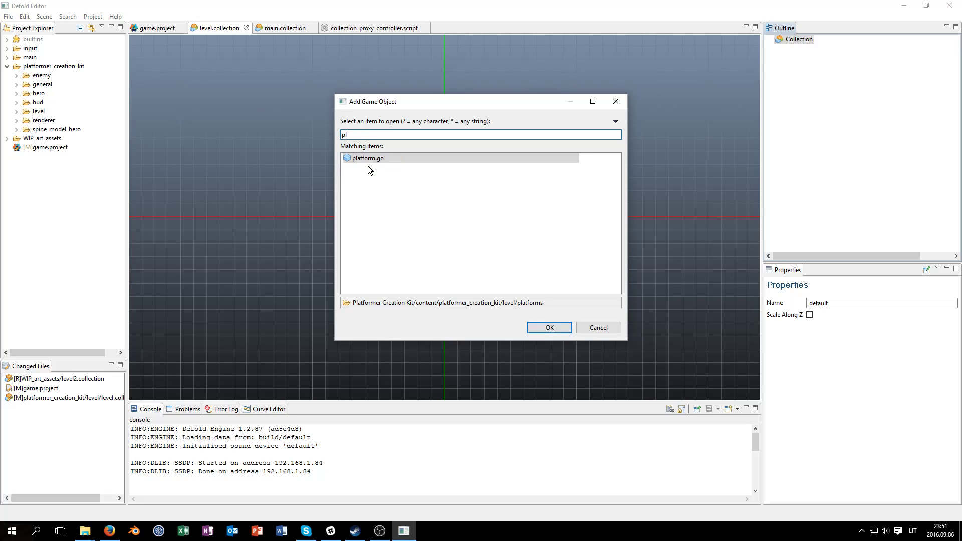
double_click(402, 156)
Move the platform off the origin so it sits below the horizontal axis and just left of the vertical axis
left_click(480, 287)
left_click(461, 224)
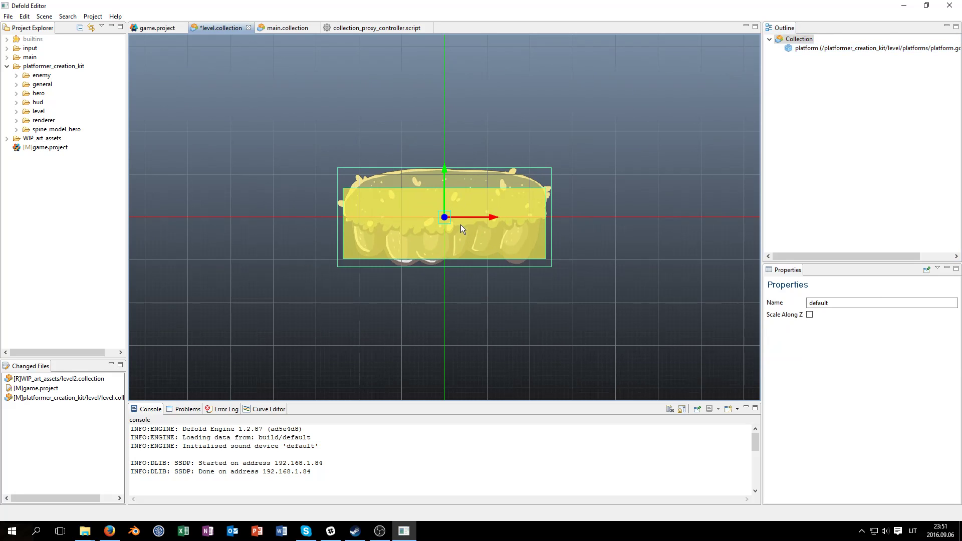
left_click_drag(446, 172, 446, 205)
left_click_drag(444, 249, 333, 275)
left_click(504, 233)
scroll(503, 232, "down", 3)
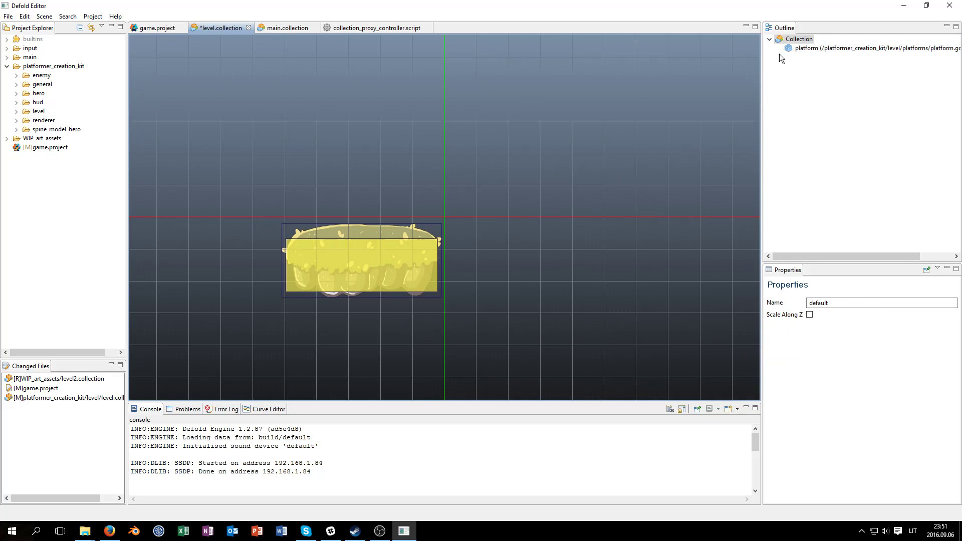
Add the cloud_platform.go game object file to the level collection
right_click(797, 40)
left_click(805, 58)
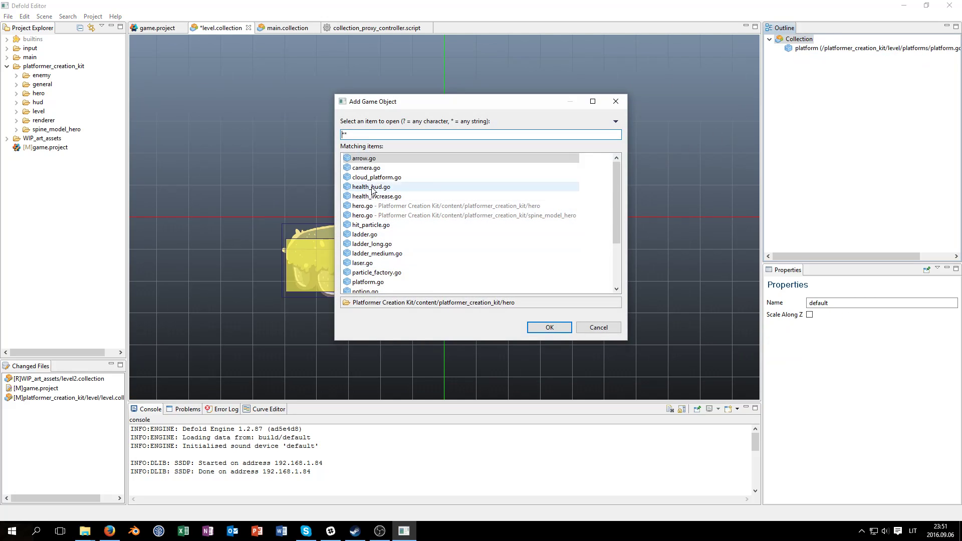
type("clou")
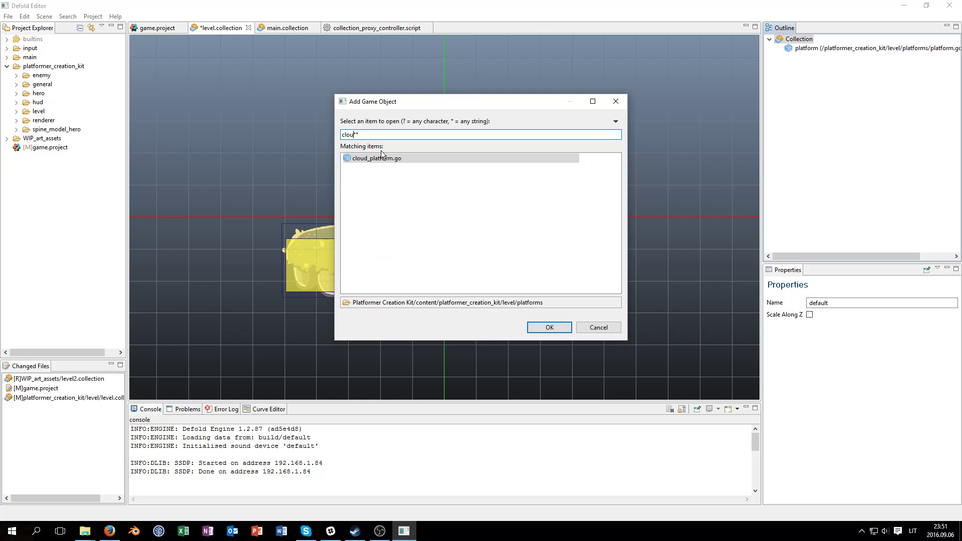
double_click(387, 159)
Move the cloud platform directly beside the ordinary platform, to about X 354, Y -105
left_click_drag(472, 228, 600, 236)
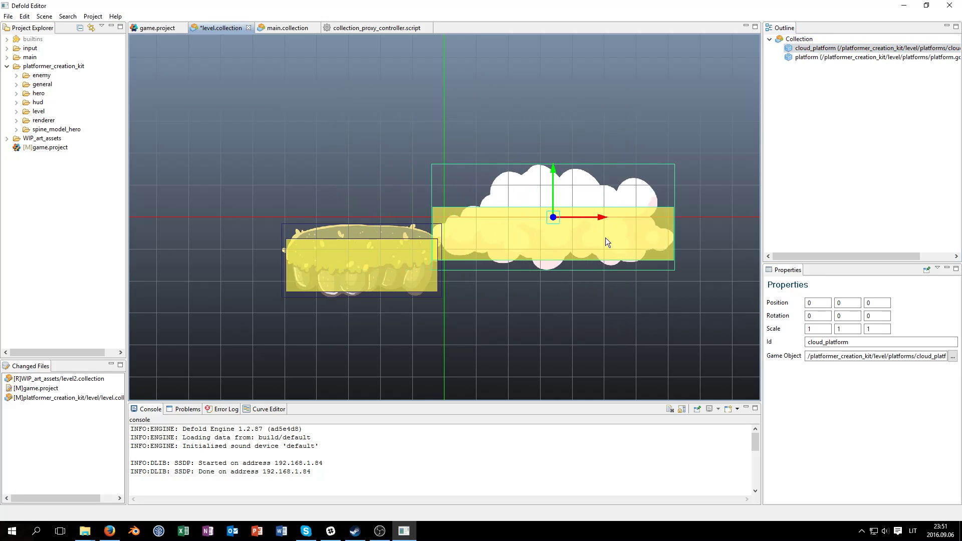
scroll(574, 192, "down", 3)
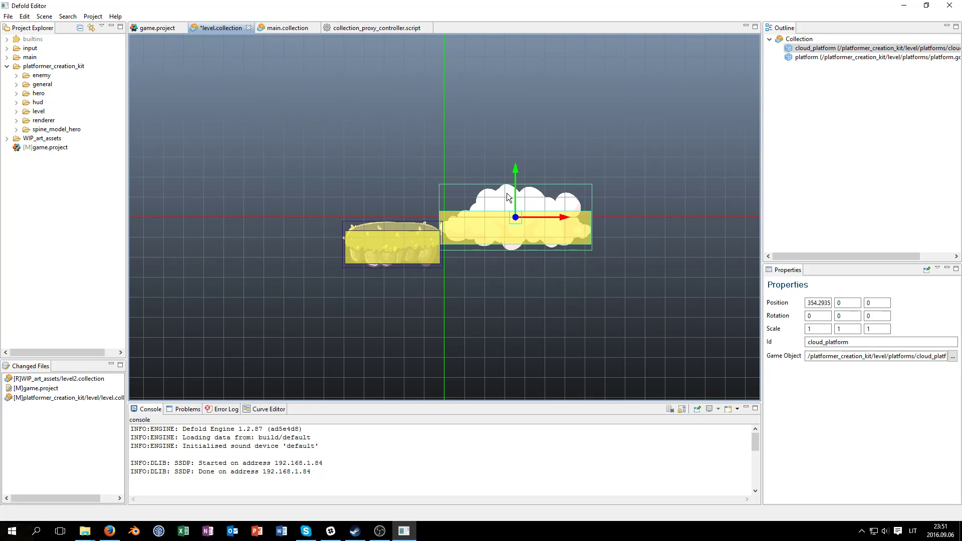
mouse_move(515, 217)
left_mouse_down()
mouse_move(524, 239)
mouse_move(510, 233)
mouse_move(520, 247)
mouse_move(511, 242)
mouse_move(525, 227)
mouse_move(514, 236)
left_mouse_up()
left_click(580, 190)
left_click(516, 235)
left_click(671, 196)
left_click(515, 242)
left_click(627, 174)
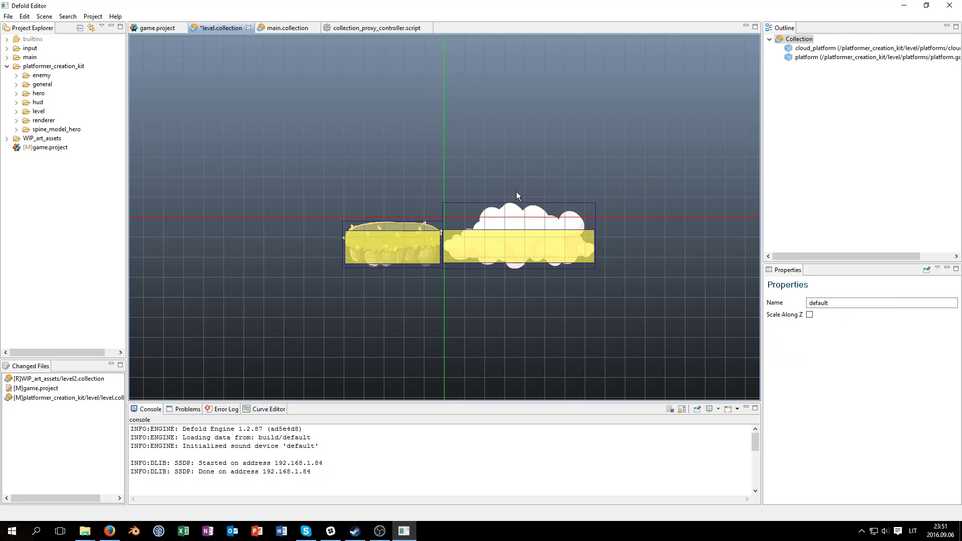
left_click(506, 231)
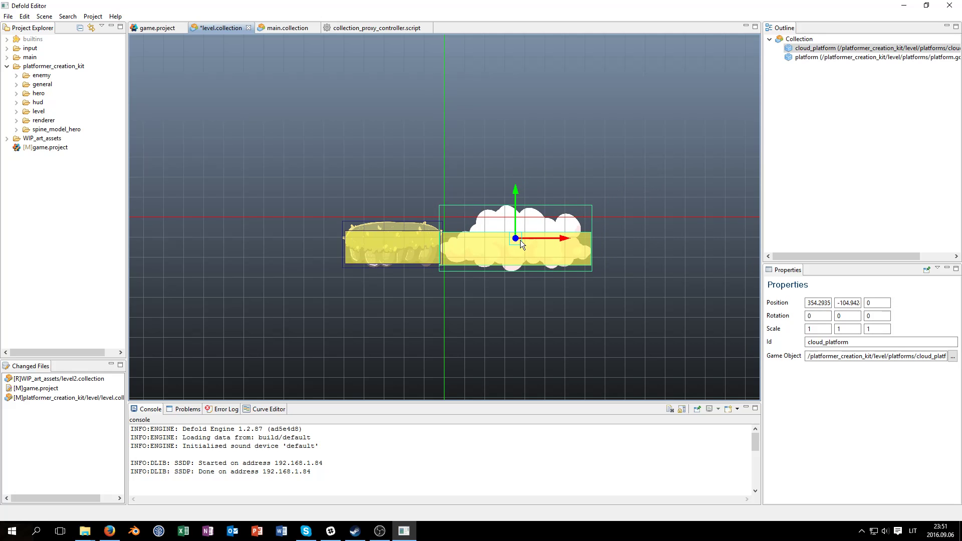
left_click(441, 164)
Add hero.go from the platformer_creation_kit/hero folder to the level collection, rather than the spine_model_hero version
left_click(800, 40)
right_click(801, 41)
left_click(811, 58)
type("hero")
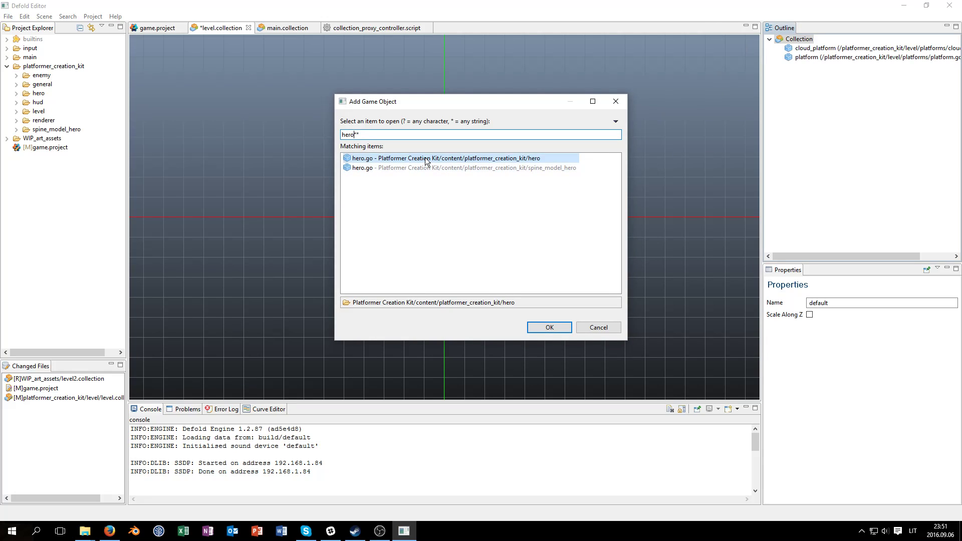
left_click(434, 173)
key("Up")
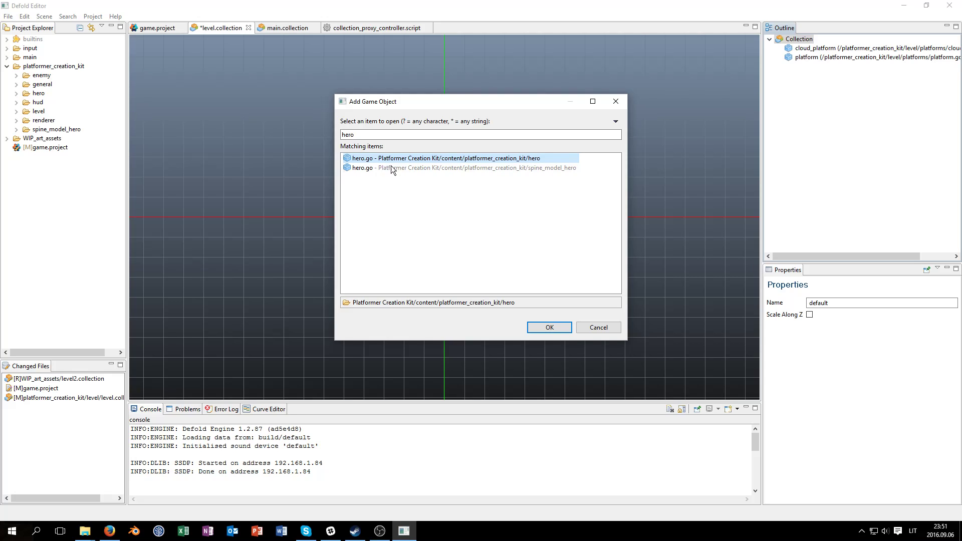
left_click(531, 172)
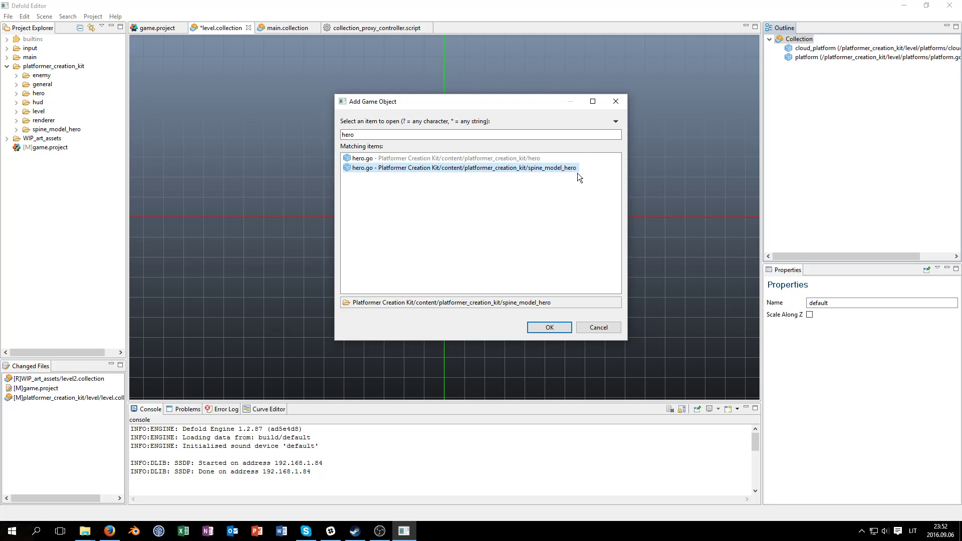
left_click(495, 159)
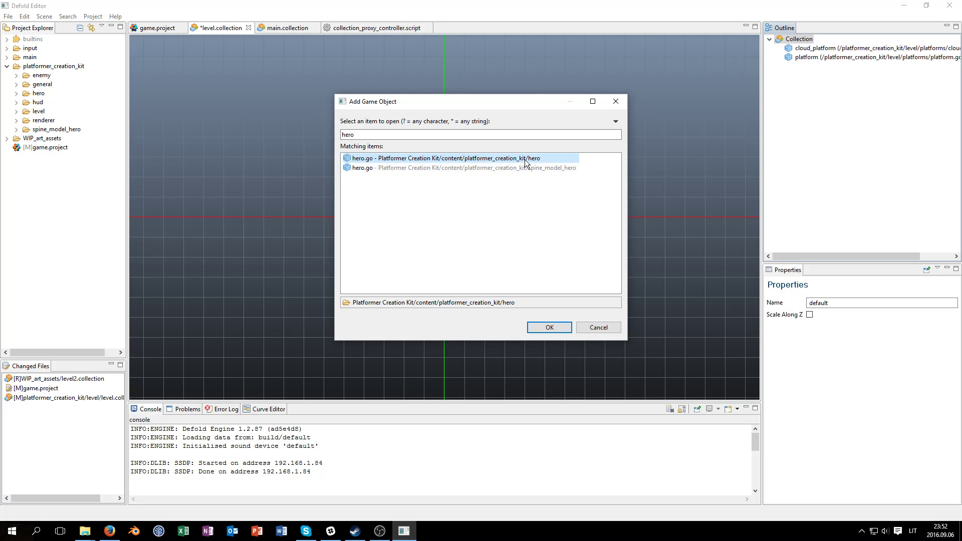
left_click(554, 327)
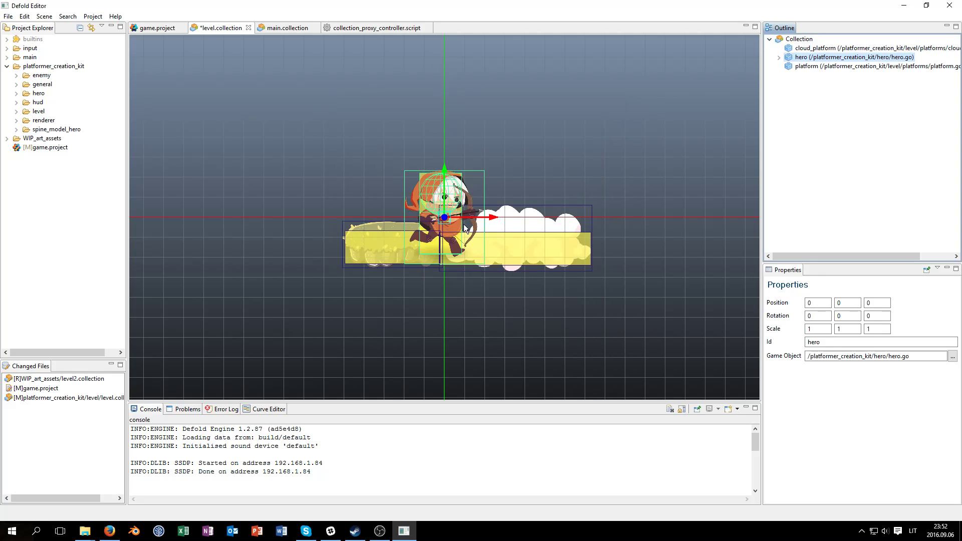
Move the hero up and to the left so it stands just above the ordinary platform
left_click_drag(443, 165, 441, 115)
scroll(467, 167, "up", 5)
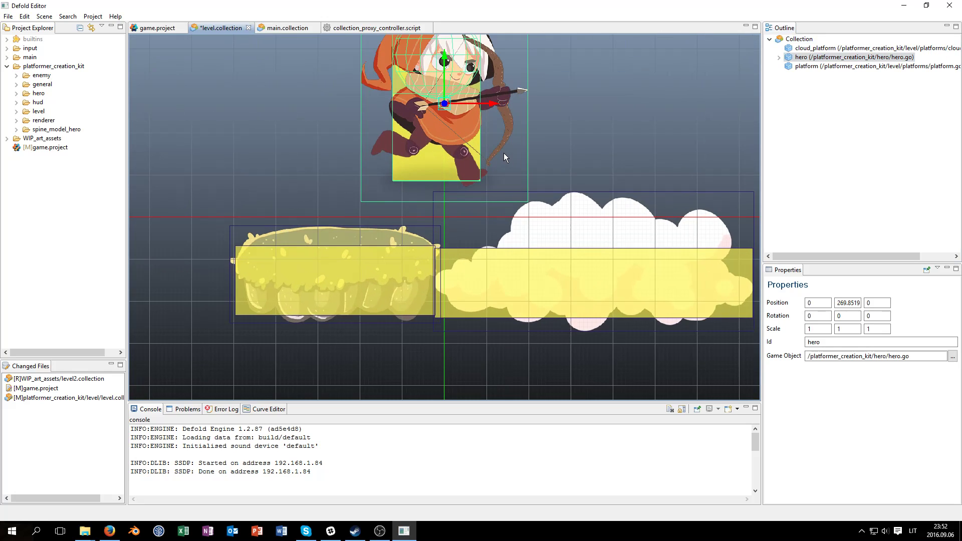
left_click(581, 117)
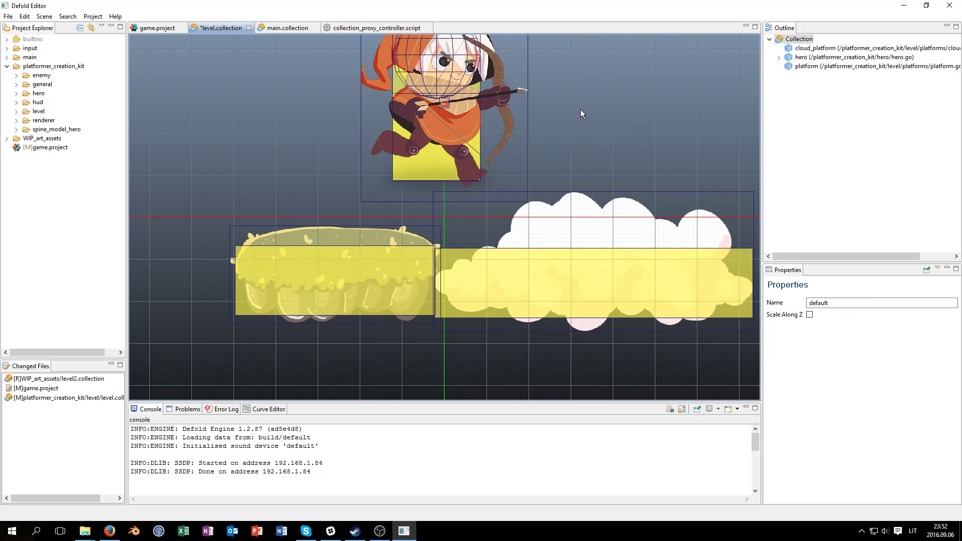
scroll(446, 215, "down", 3)
left_click(448, 149)
left_click_drag(449, 148, 383, 164)
left_click(600, 117)
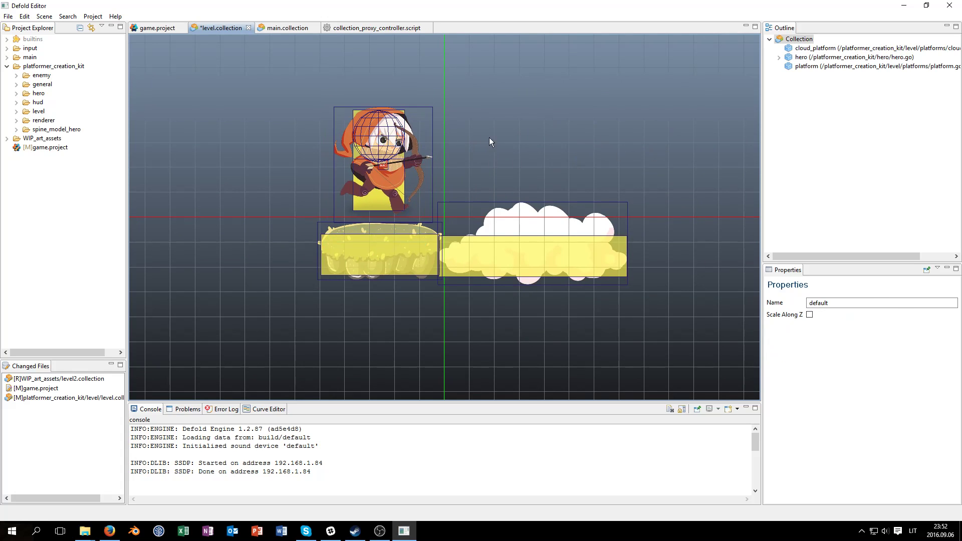
Build and run the project, start the game, move the hero back and forth across the platforms, and close the game
key("ctrl+b")
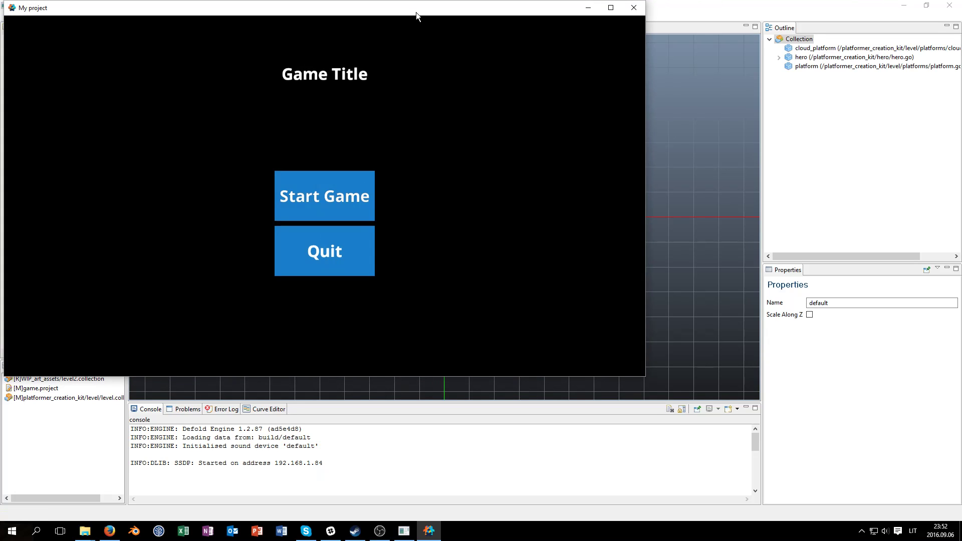
left_click_drag(414, 11, 562, 29)
left_click(498, 200)
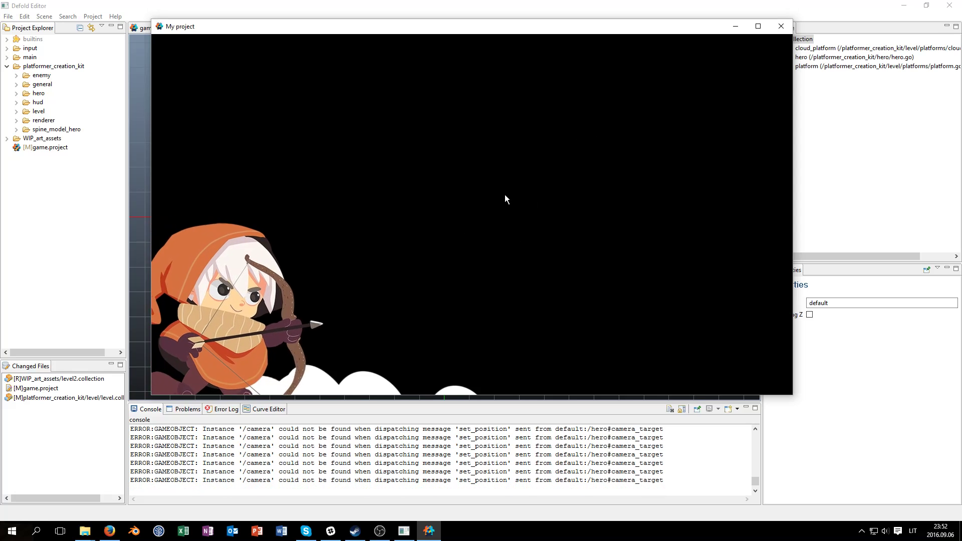
key("Right")
key("Left")
key("Right")
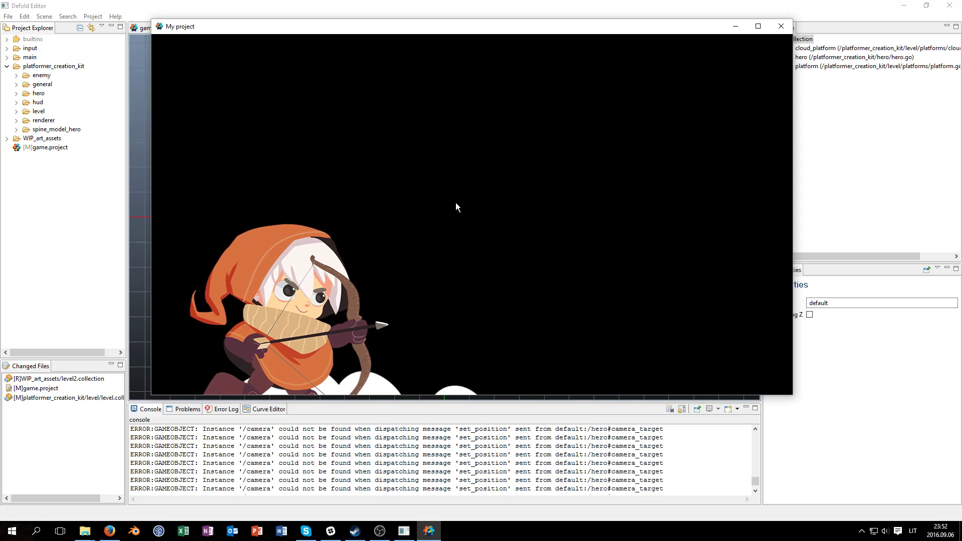
left_click(780, 27)
Add the camera.go game object file from platformer_creation_kit/level/camera to the level collection
right_click(785, 39)
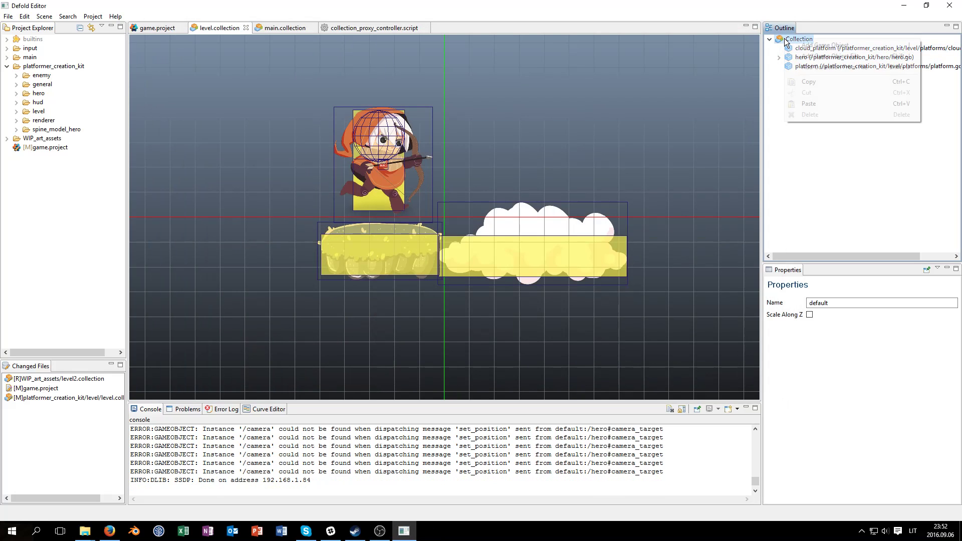
key("Escape")
right_click(793, 41)
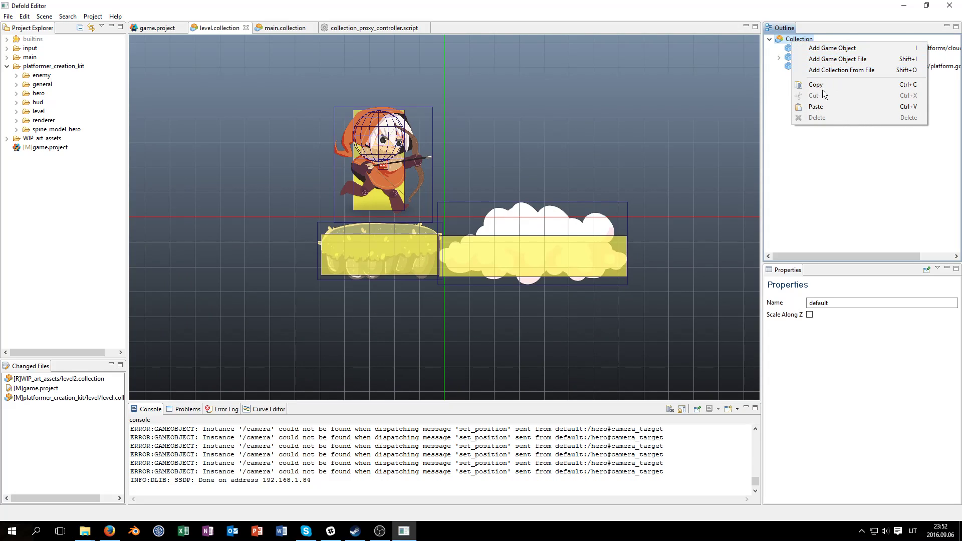
left_click(839, 217)
right_click(790, 41)
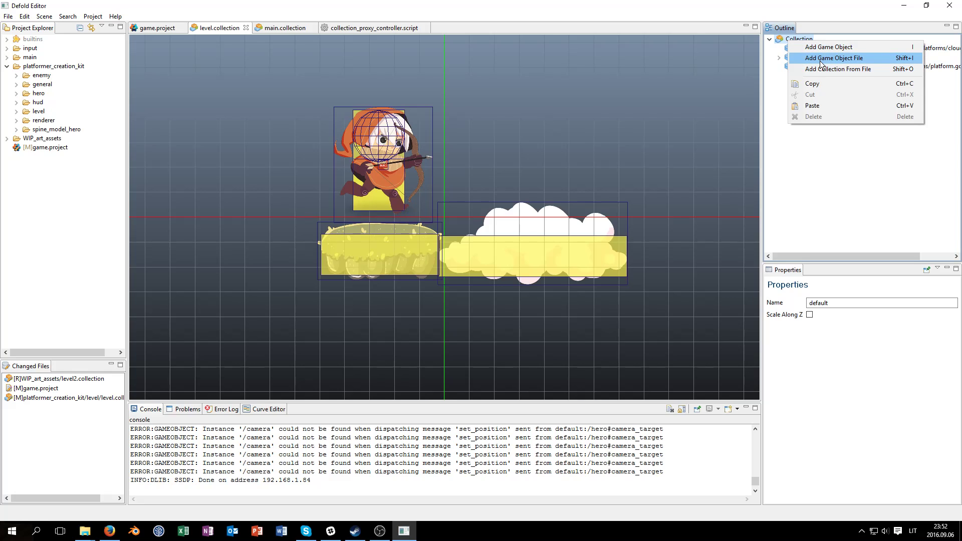
left_click(821, 59)
key("Delete")
type("cam")
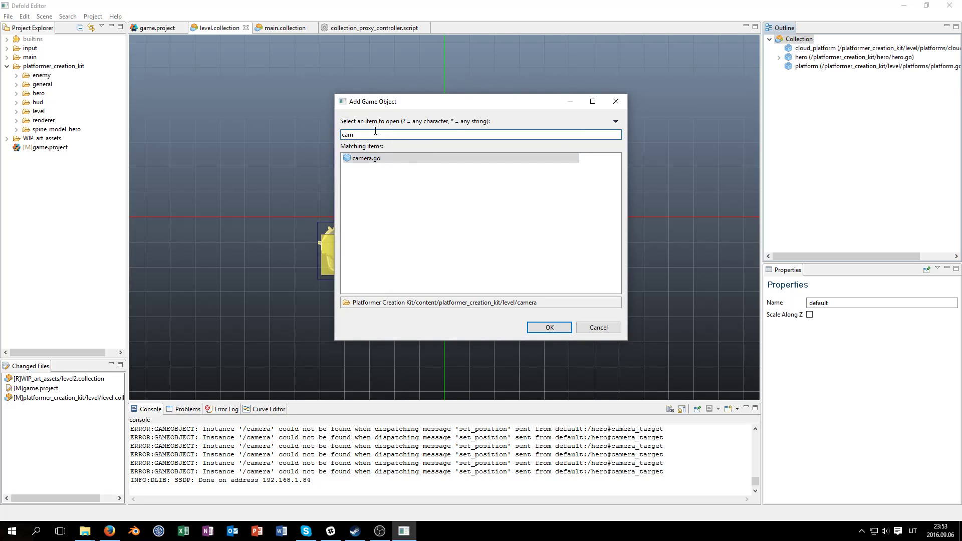
left_click(367, 159)
left_click(543, 328)
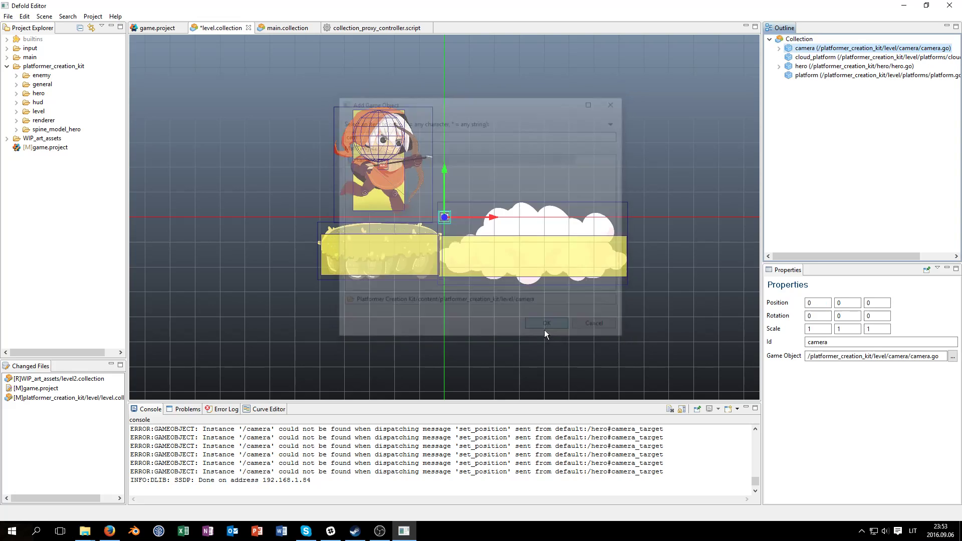
Expand the new camera object and inspect the properties of its script and camera components
left_click(778, 48)
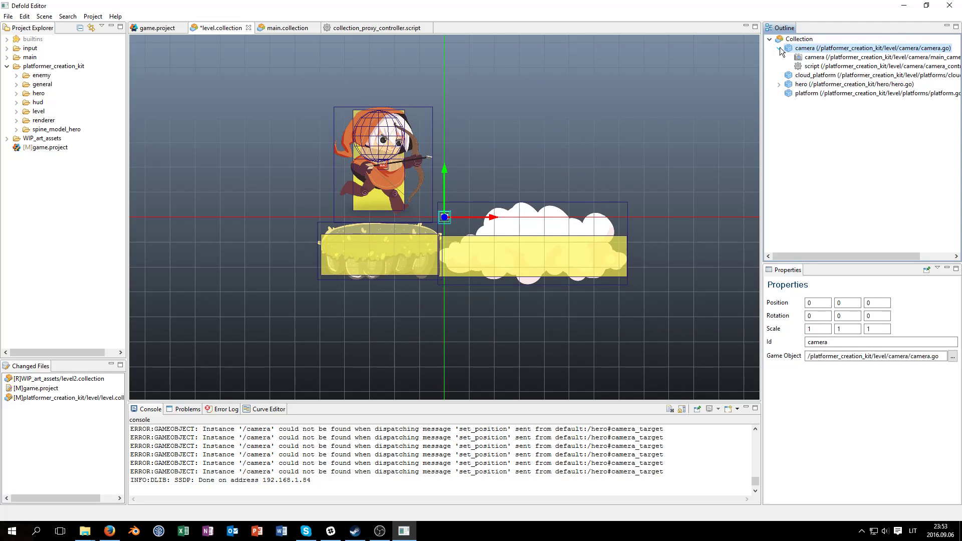
left_click(812, 66)
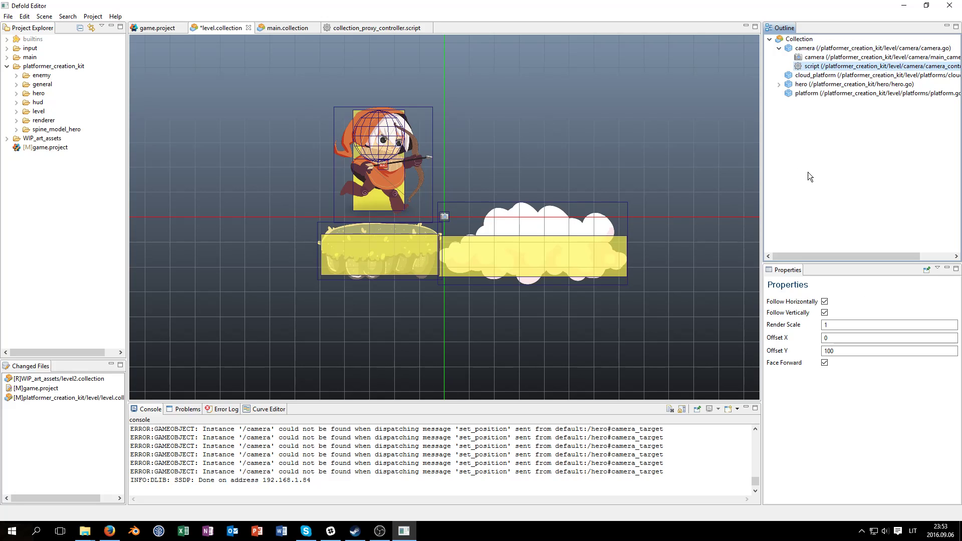
left_click(814, 57)
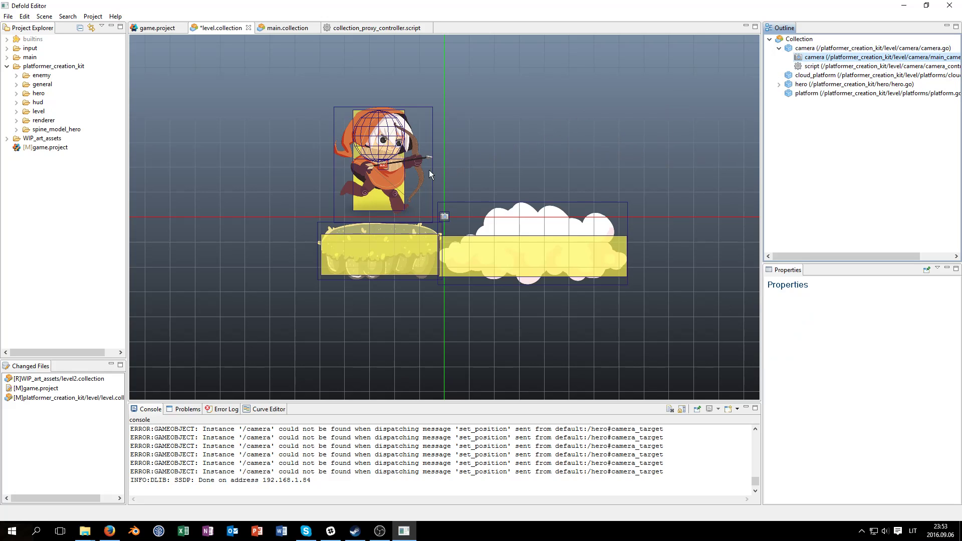
Run the game with the camera in the level, walk the hero from the ordinary platform onto the cloud, and close it
key("ctrl+b")
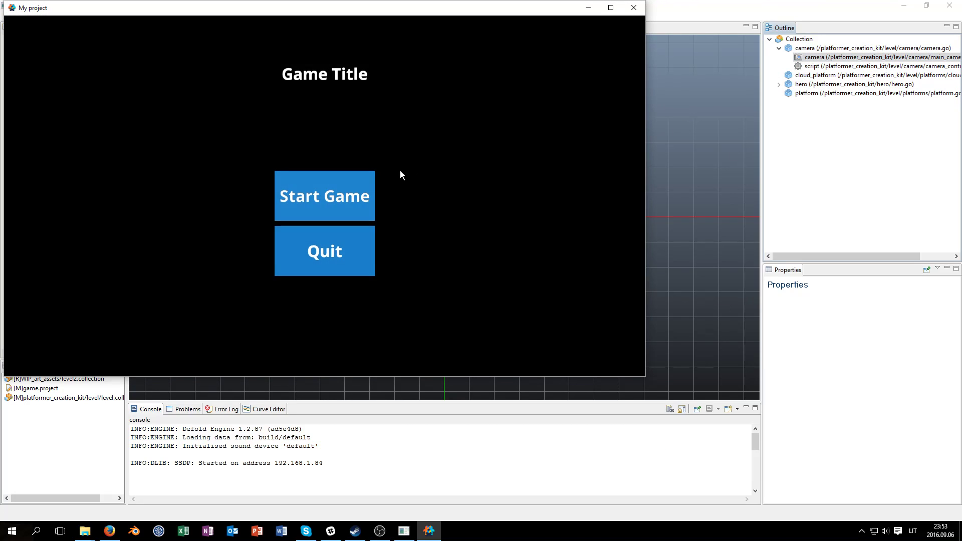
left_click(457, 217)
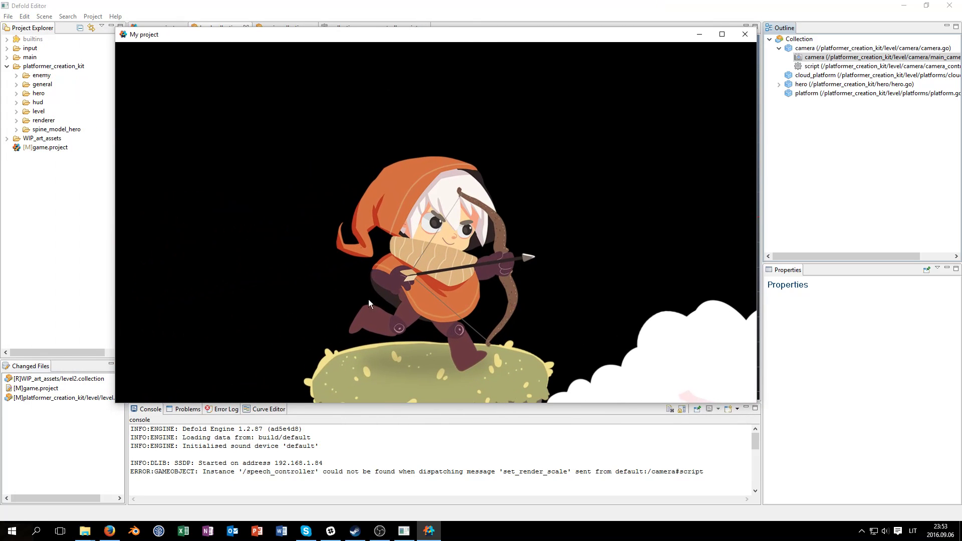
key("Left")
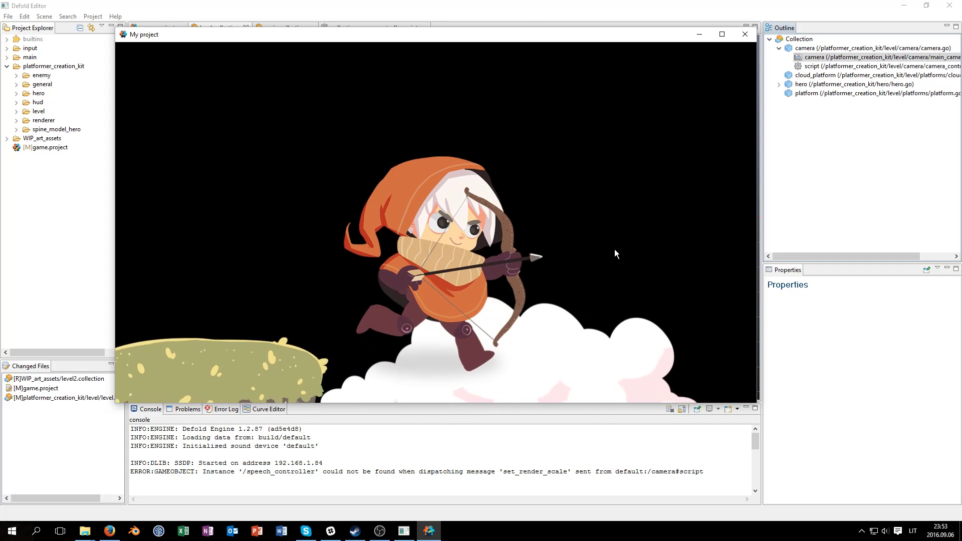
left_click(745, 34)
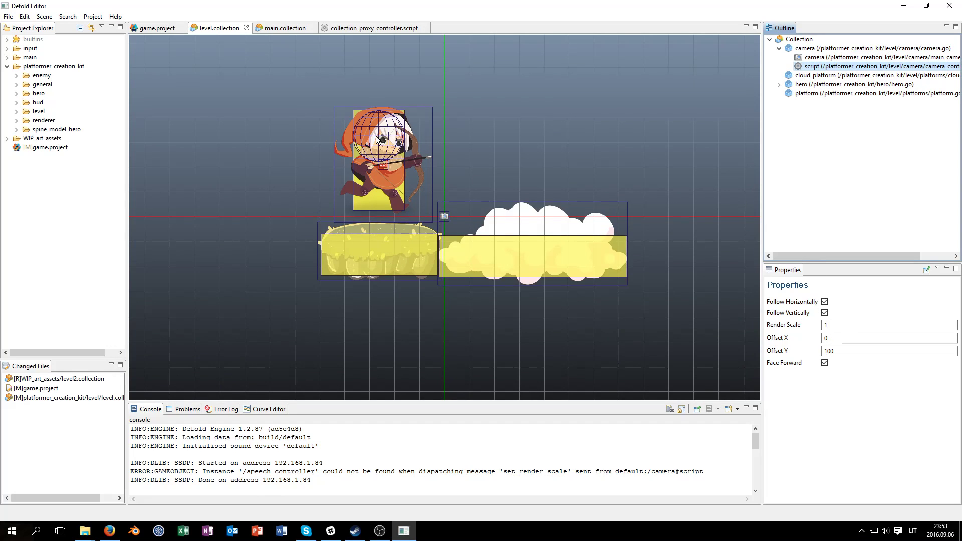
Run the game again, turn the hero left and right to check how the camera shifts with the facing direction, and close it
key("ctrl+b")
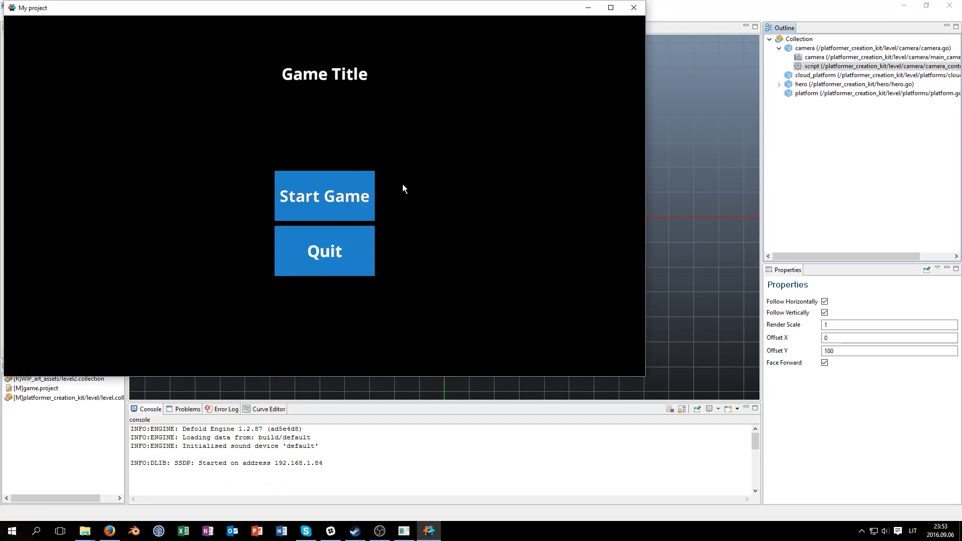
left_click_drag(378, 11, 456, 5)
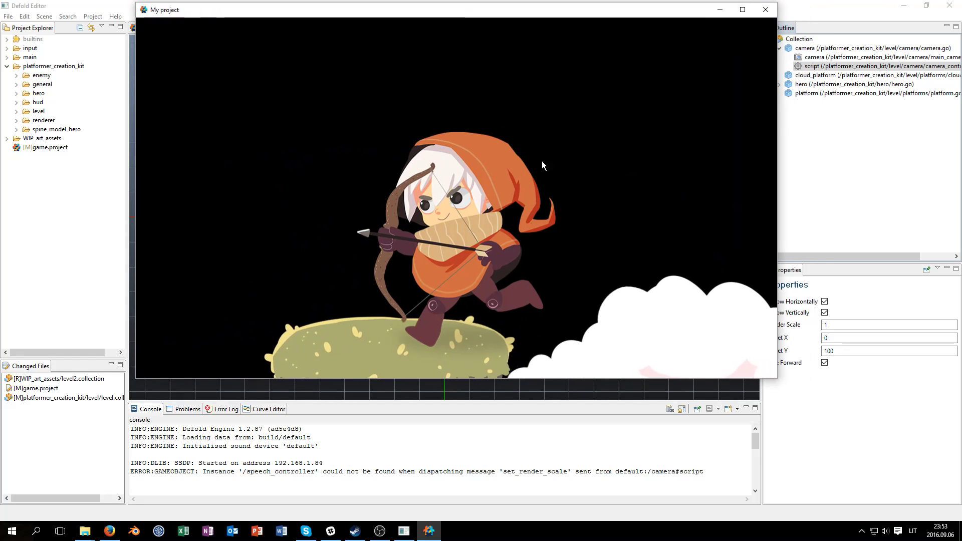
key("Left")
key("Right")
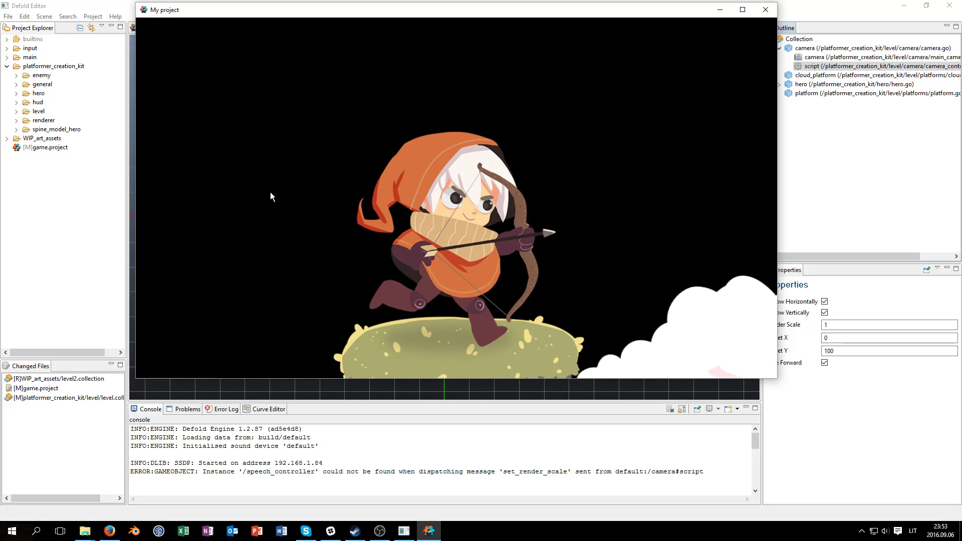
left_click(765, 10)
Set the Render Scale of the camera object's script to 2
double_click(849, 322)
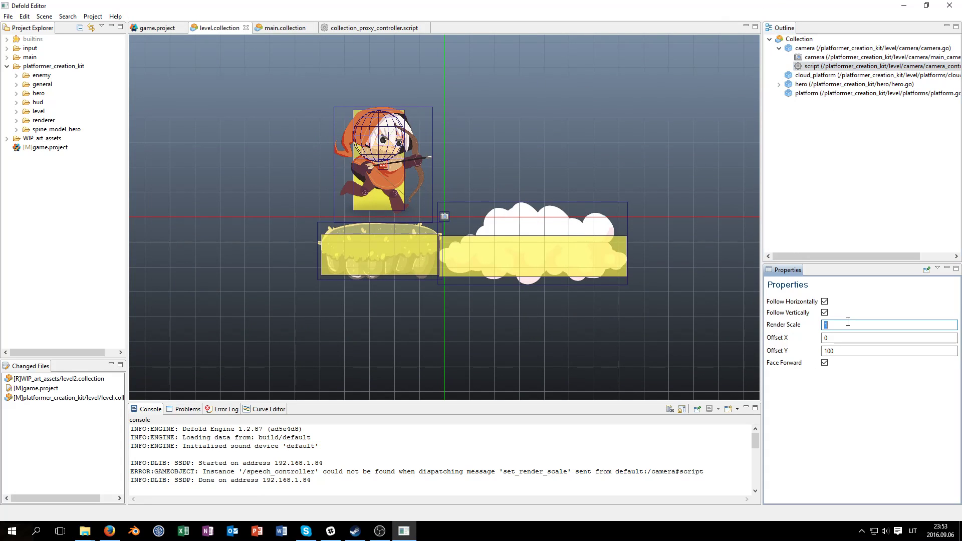
type("2")
key("Return")
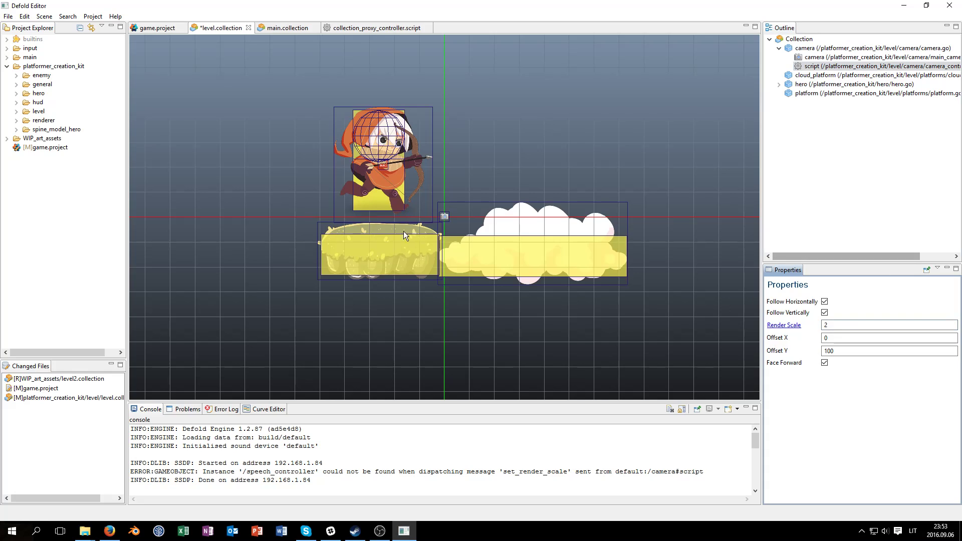
Run the game to test the new render scale, walking the hero left and right and jumping above the platforms
key("ctrl+b")
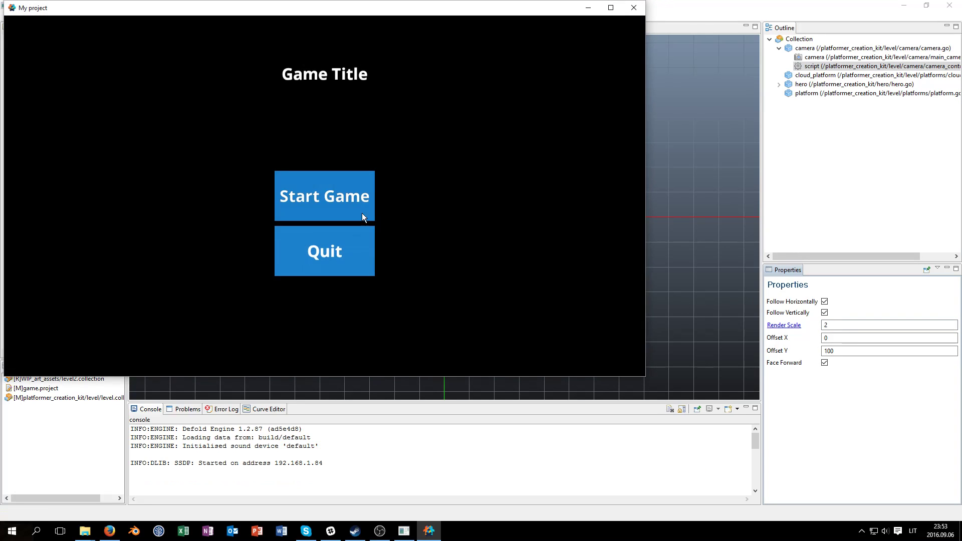
left_click(363, 216)
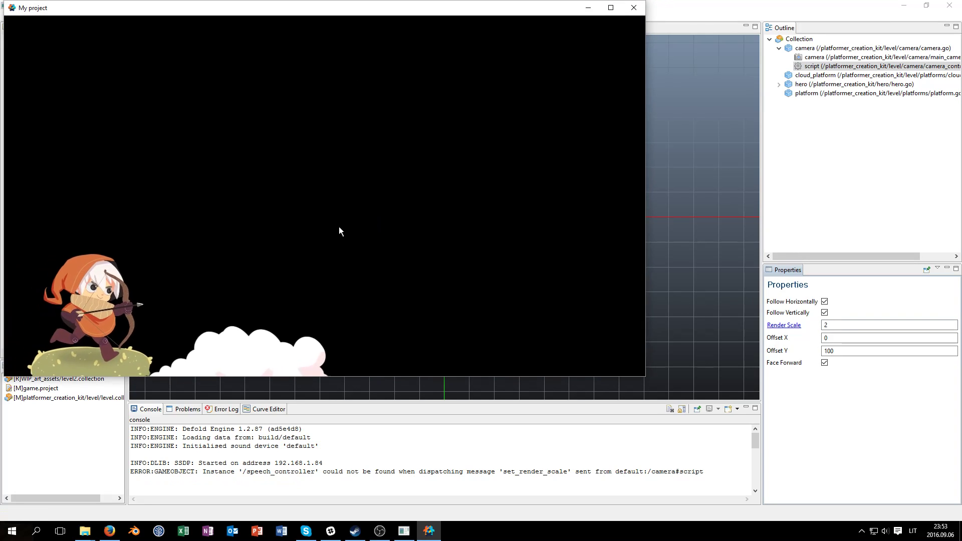
key("Right")
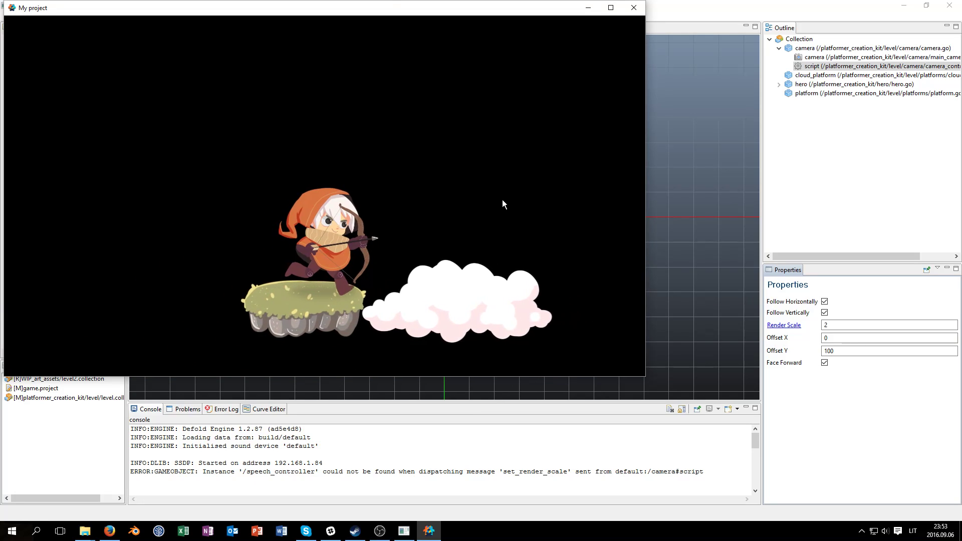
key("Left")
key("space")
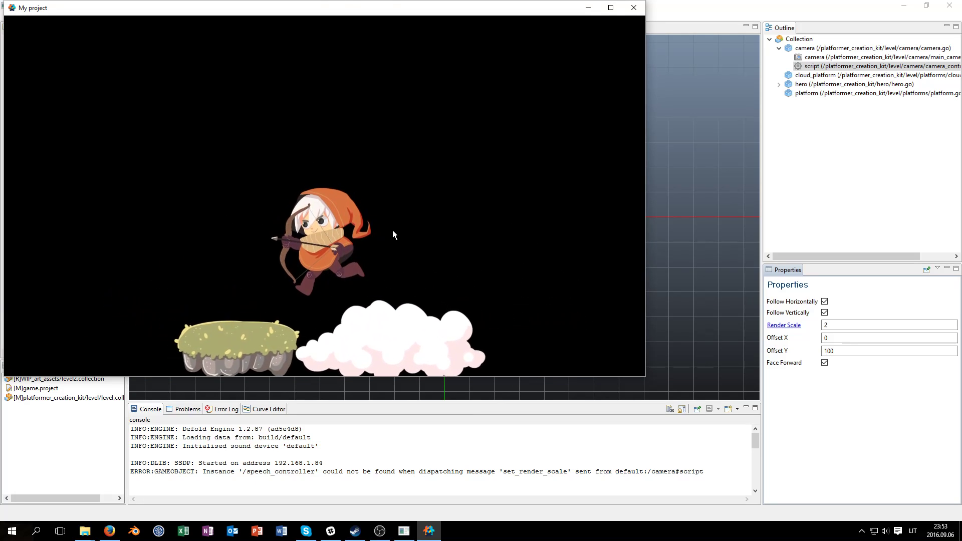
key("Right")
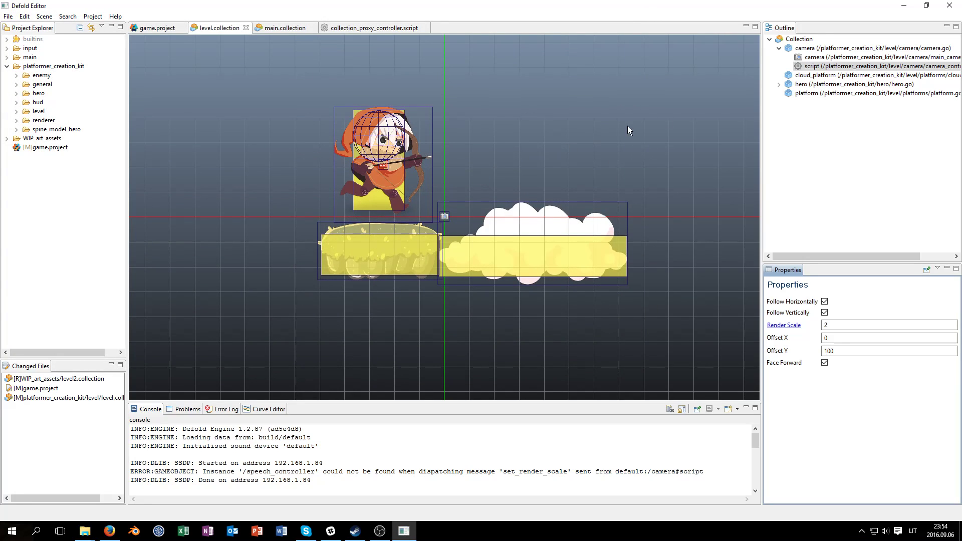
Collapse the camera object, expand the hero, and review the archer script's Shot Cooldown, Shot Speed and Shot Direction properties
left_click(850, 145)
left_click(778, 49)
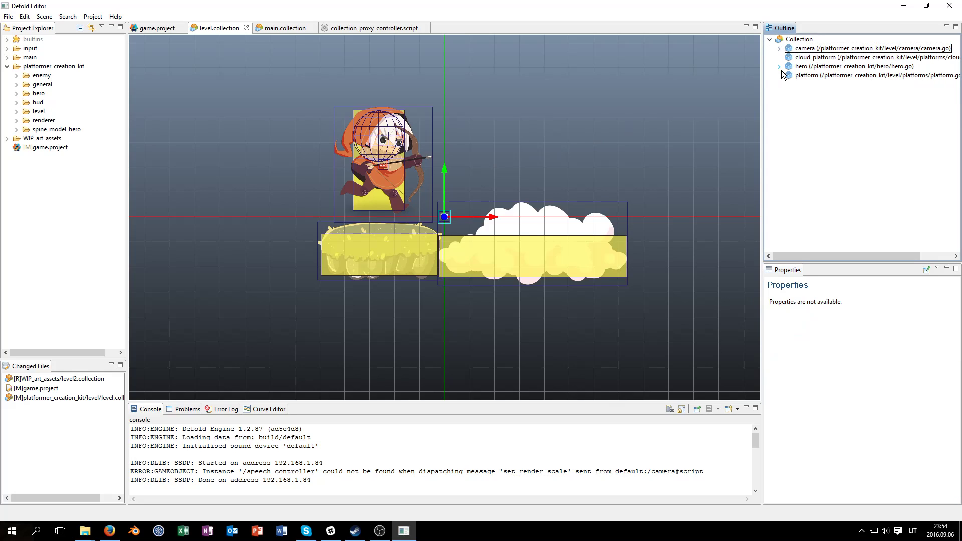
left_click(778, 66)
left_click(804, 66)
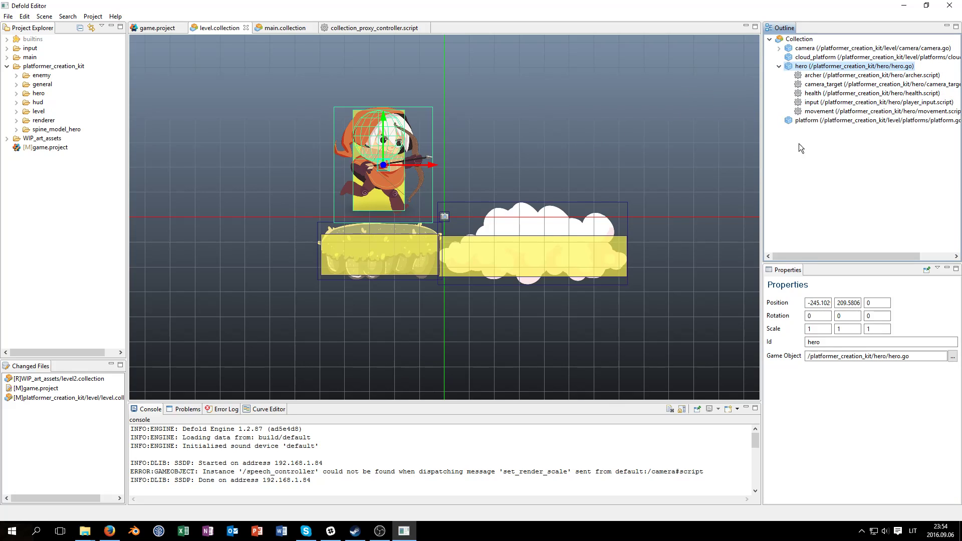
left_click(814, 75)
left_click(825, 67)
left_click(831, 75)
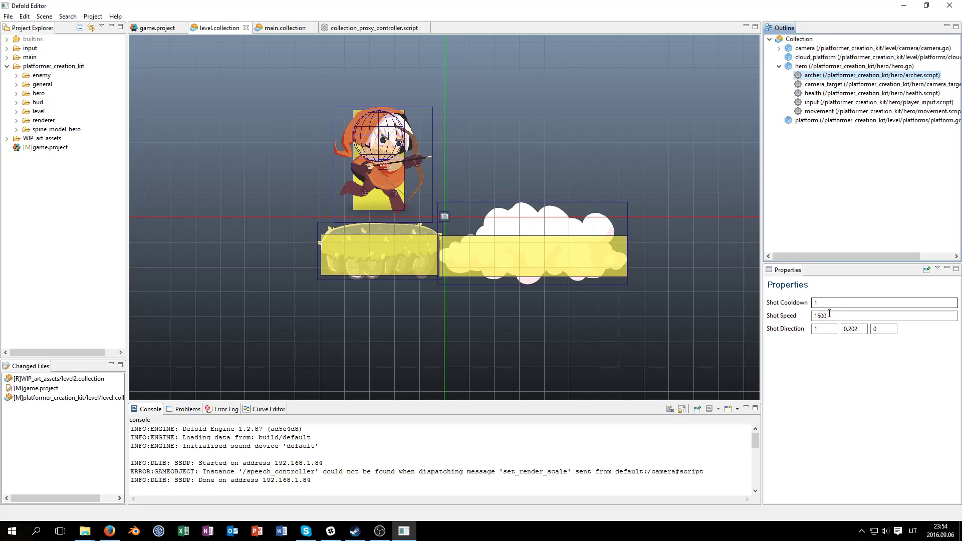
left_click(812, 303)
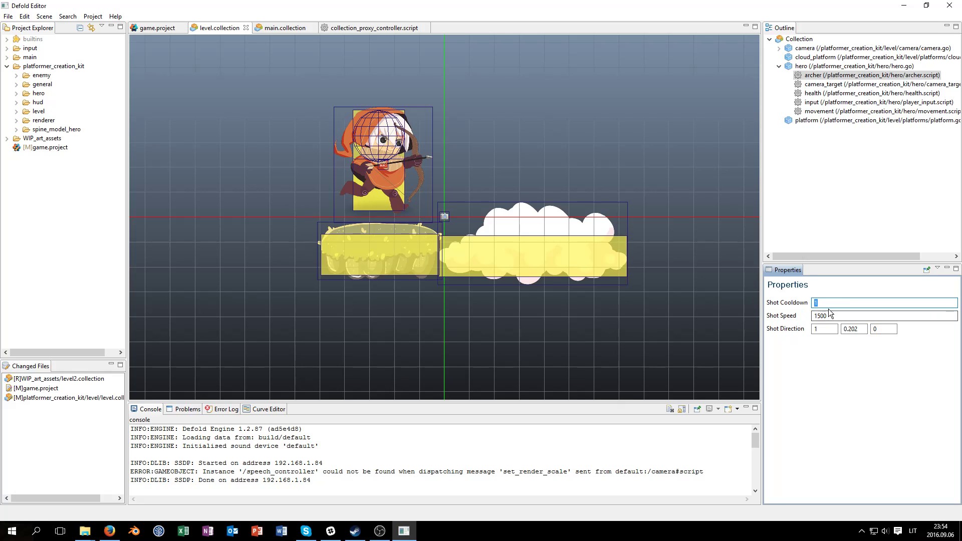
key("Tab")
left_click(861, 333)
left_click(814, 331)
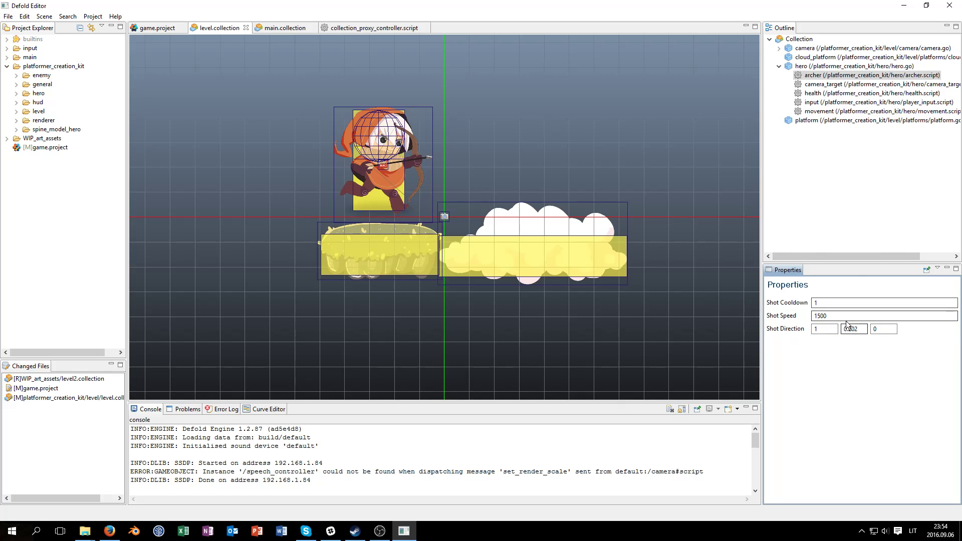
Inspect the hero's camera_target script and compare it with the camera object
left_click(807, 85)
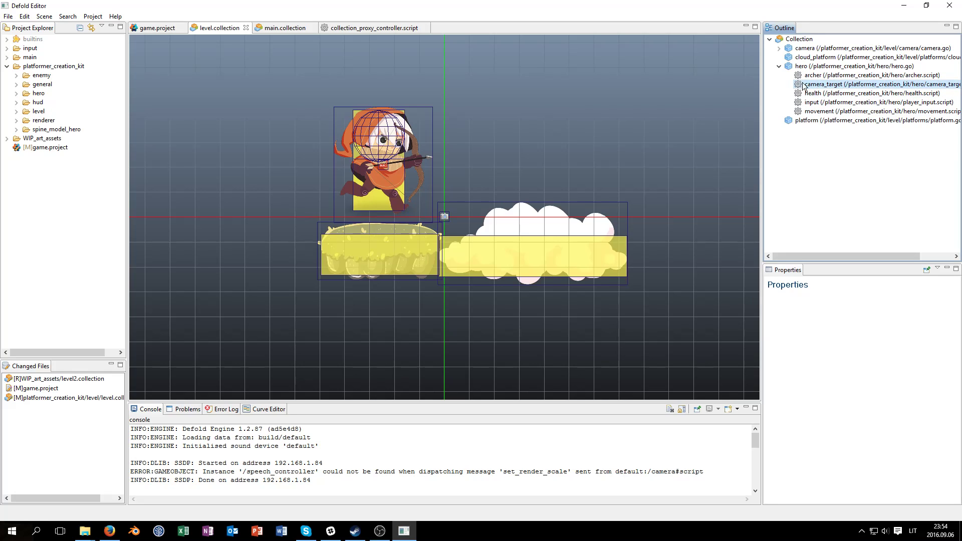
left_click(801, 48)
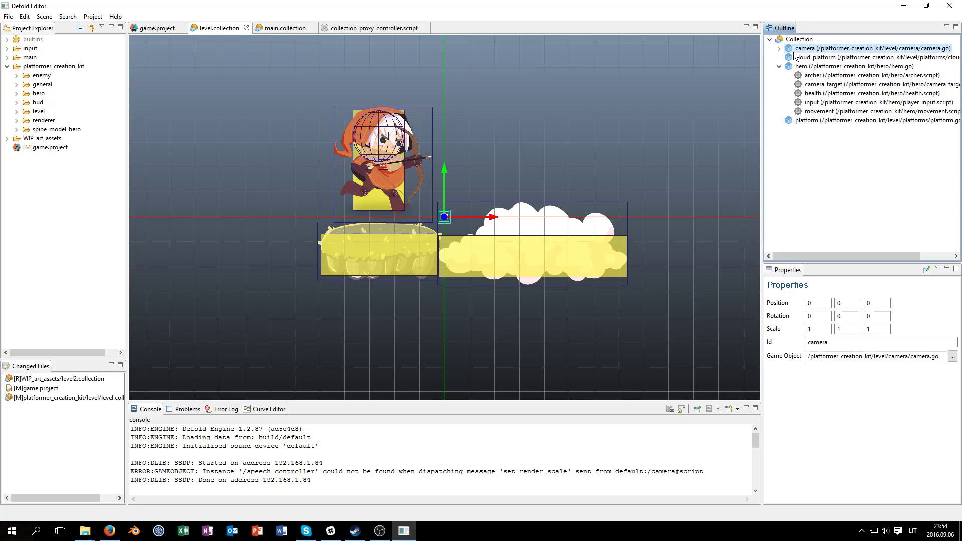
left_click(824, 85)
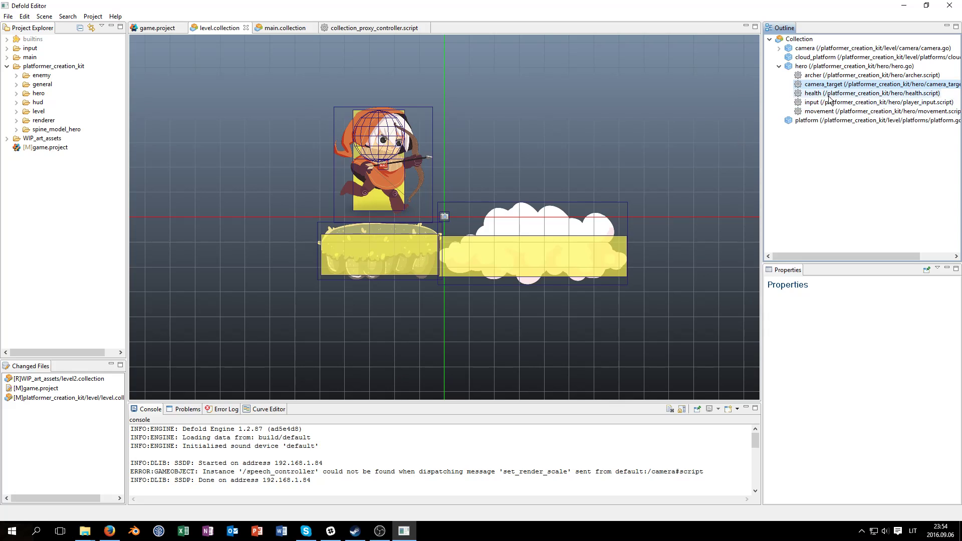
Set Max Health in the hero's health script to 5, keeping Max Health Change Heals and Player enabled
left_click(809, 93)
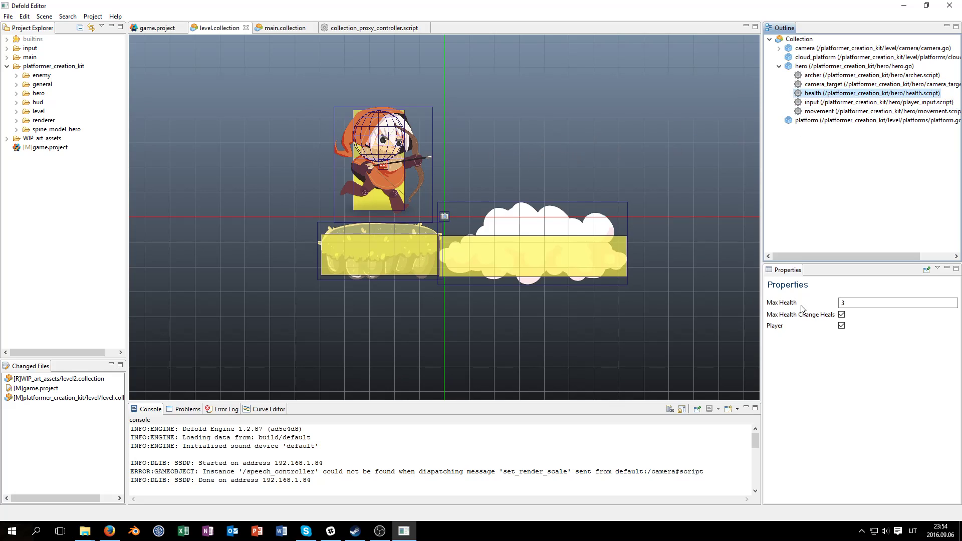
double_click(856, 302)
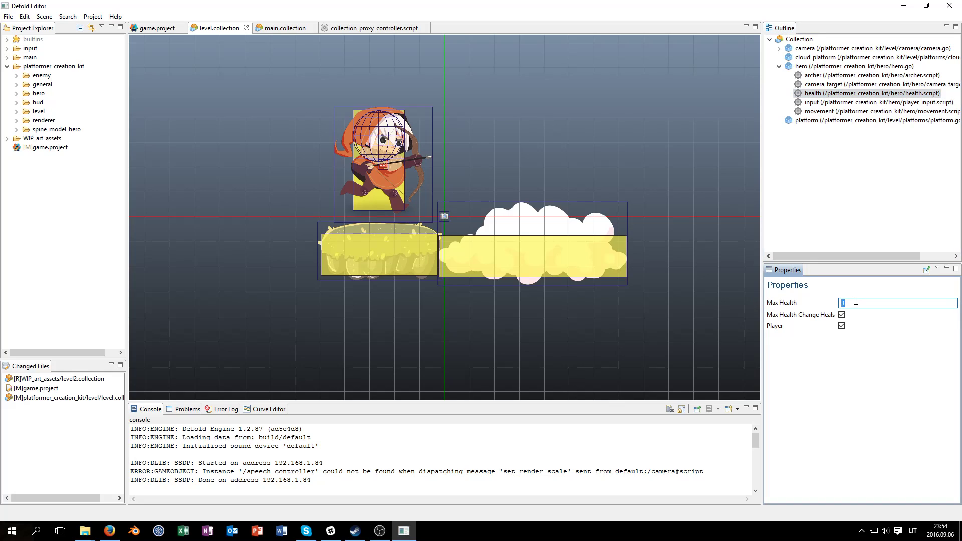
key("Return")
left_click(784, 381)
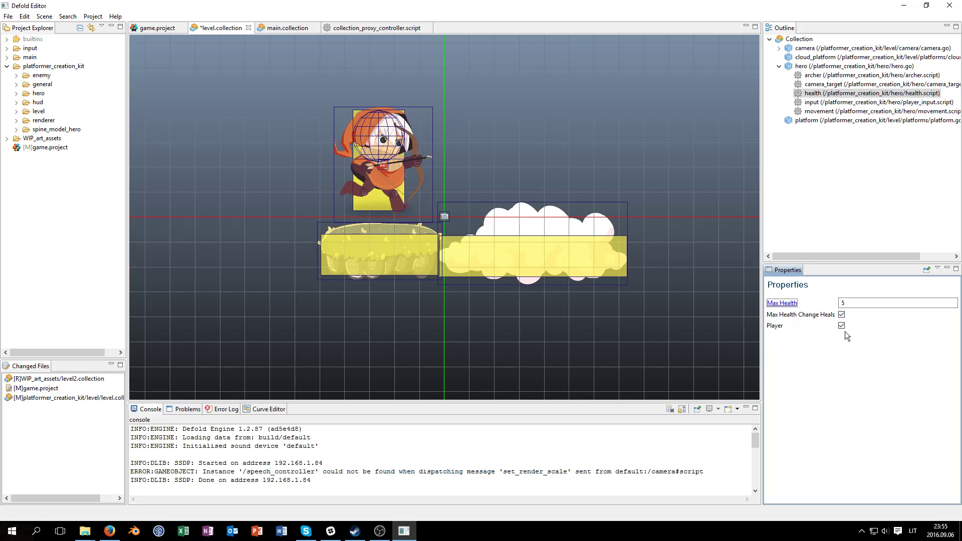
left_click(819, 111)
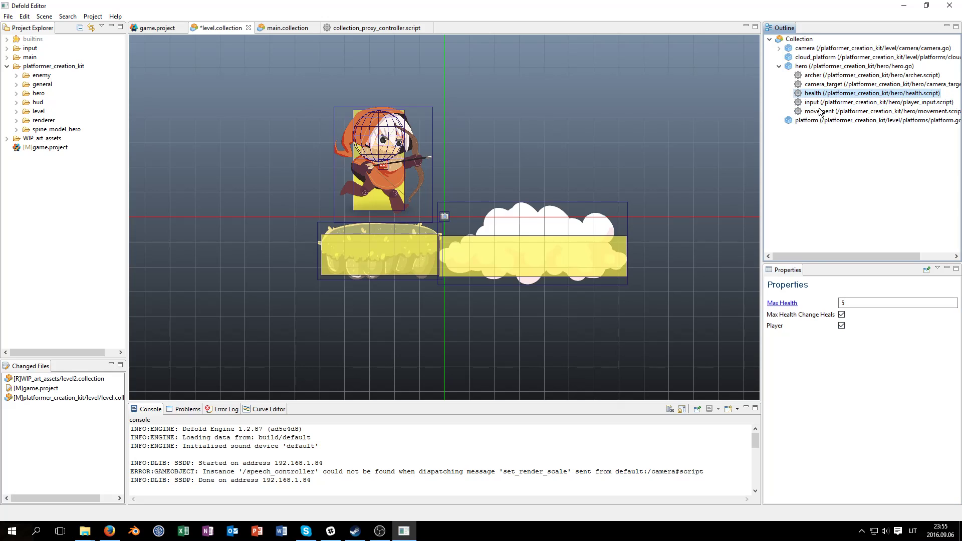
left_click(841, 325)
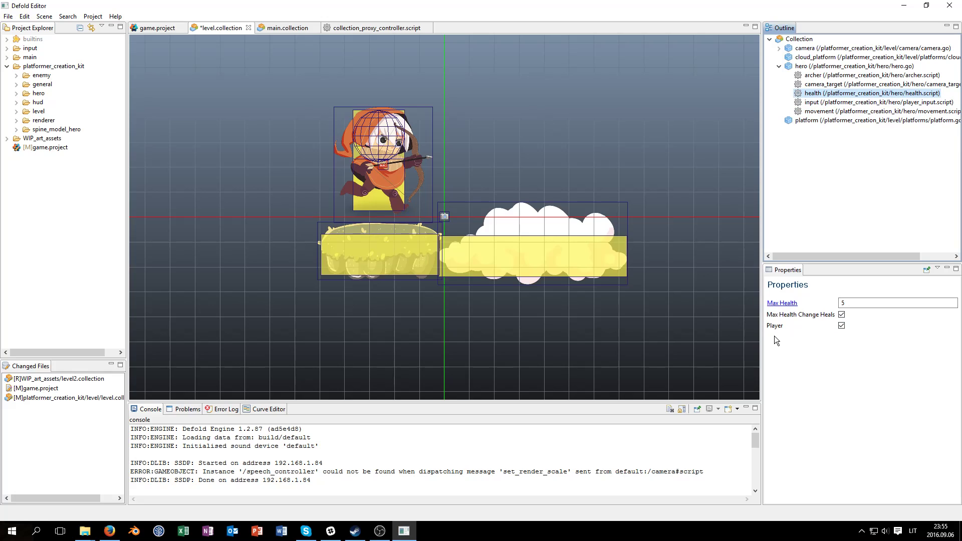
Review the hero's input script and its movement script's sprint, air acceleration, speed, gravity, jump and knockback properties, widening the side panes
left_click(821, 103)
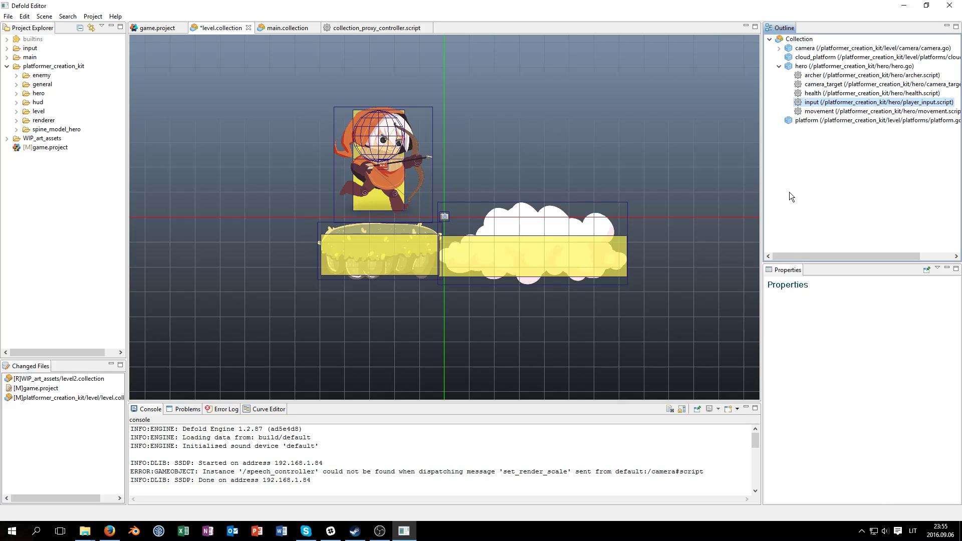
left_click(832, 111)
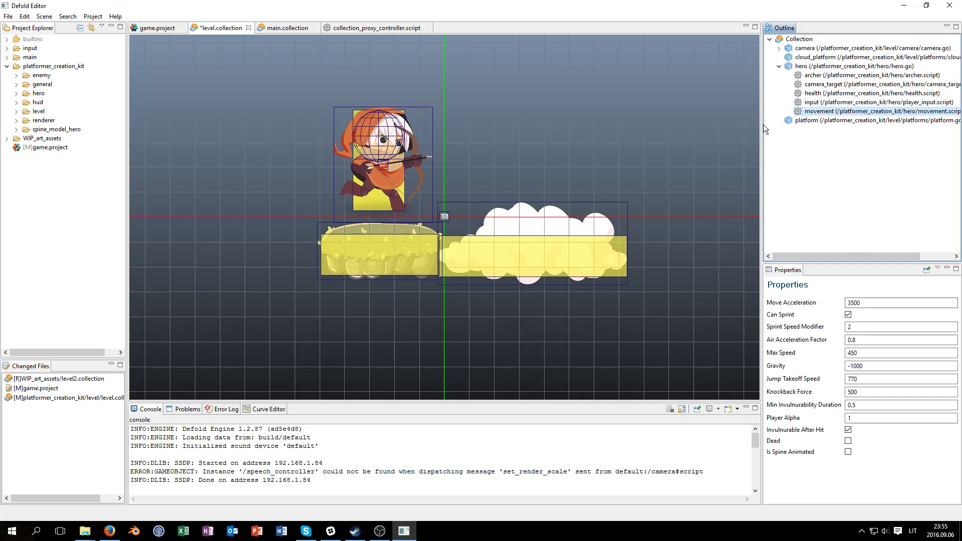
left_click_drag(761, 126, 712, 126)
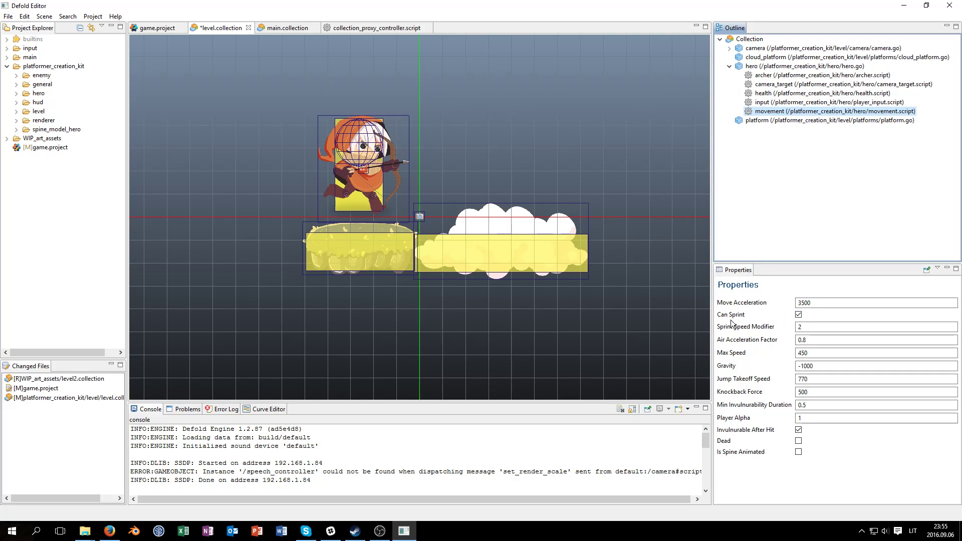
left_click(804, 327)
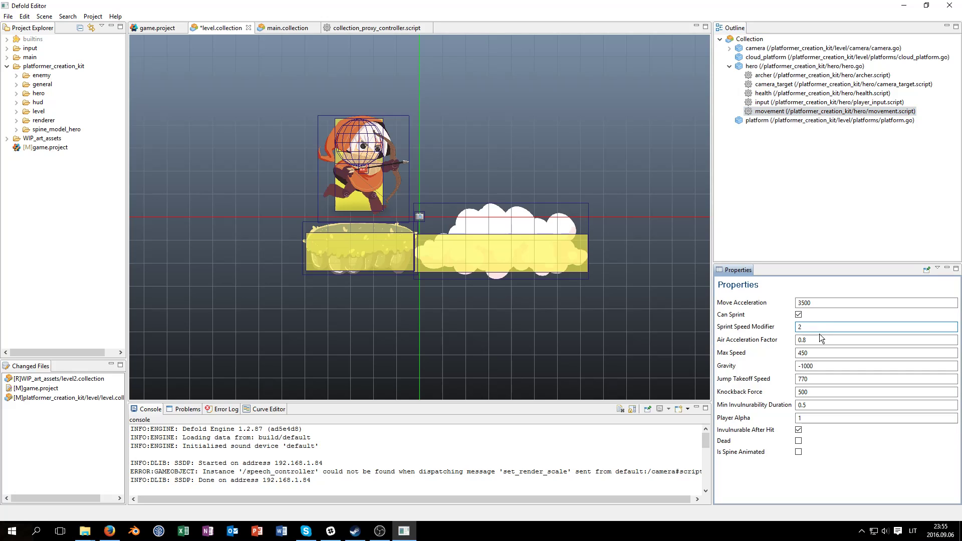
key("Tab")
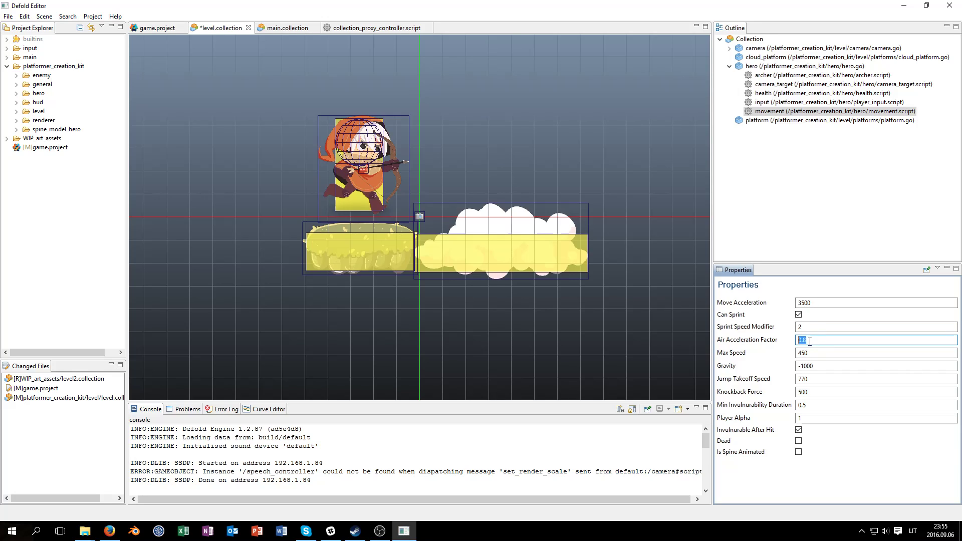
key("Tab")
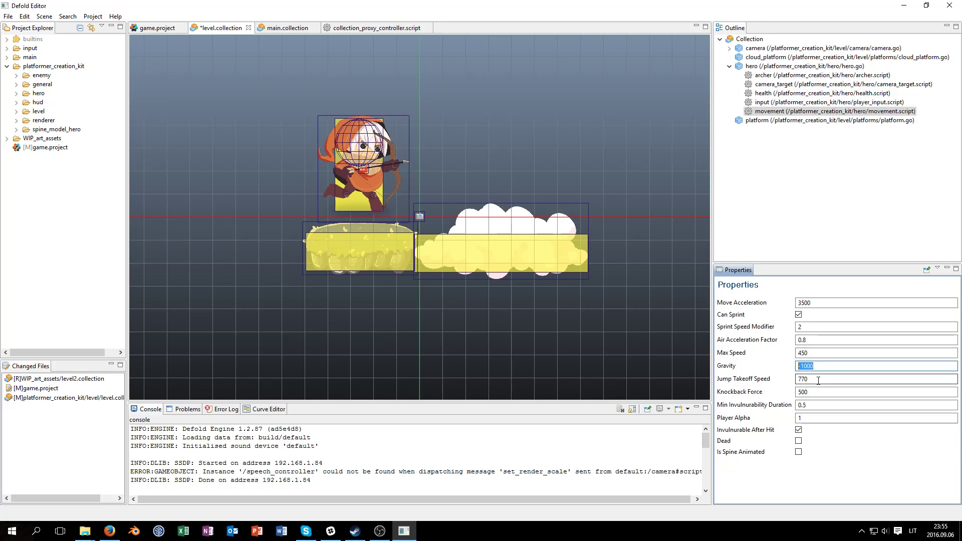
key("shift+Tab")
key("Tab")
key("Tab")
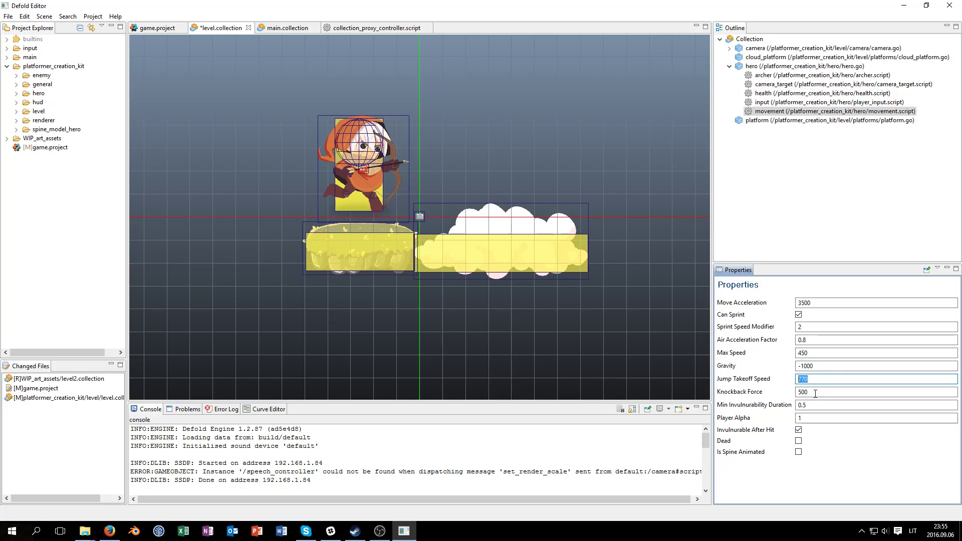
left_click(816, 393)
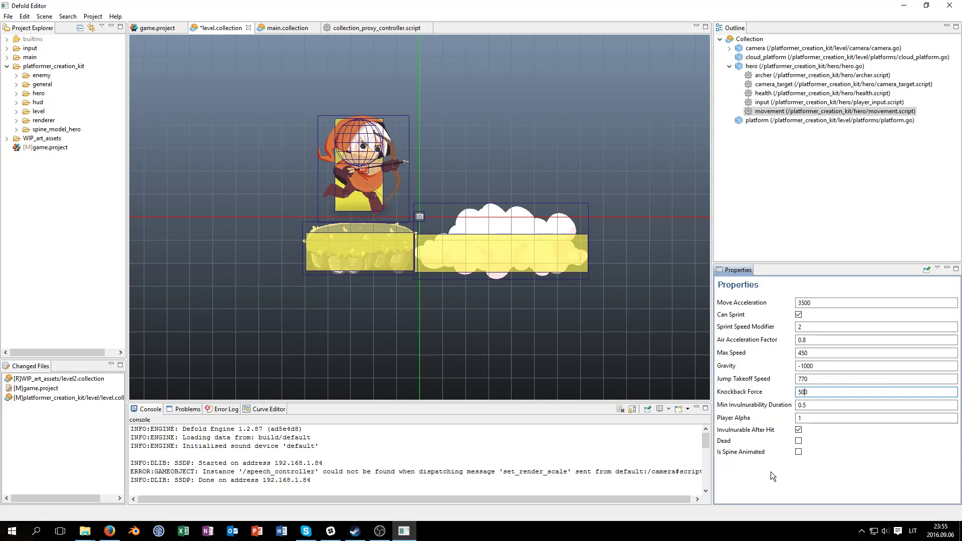
Recheck the hero's health script, run the game with the new Max Health, and close the game window
left_click(557, 166)
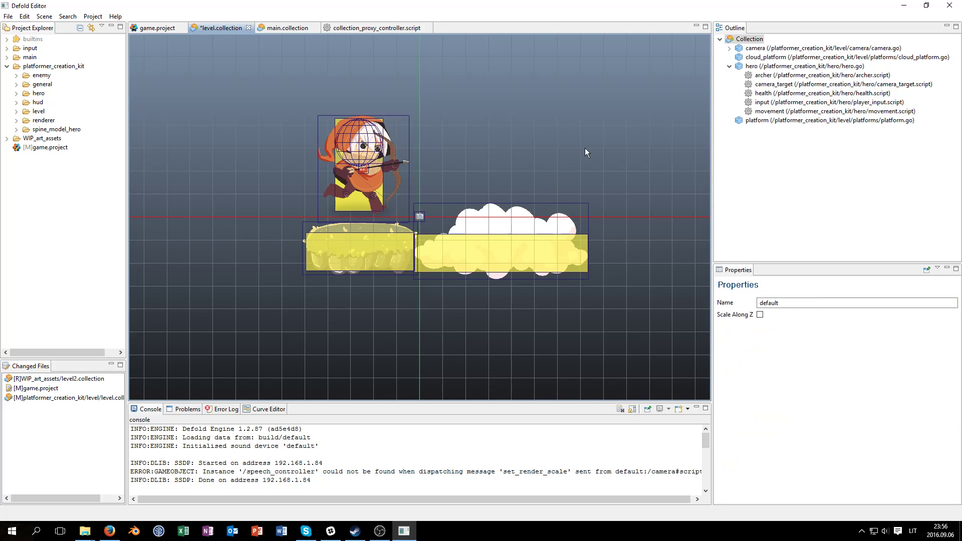
left_click(729, 66)
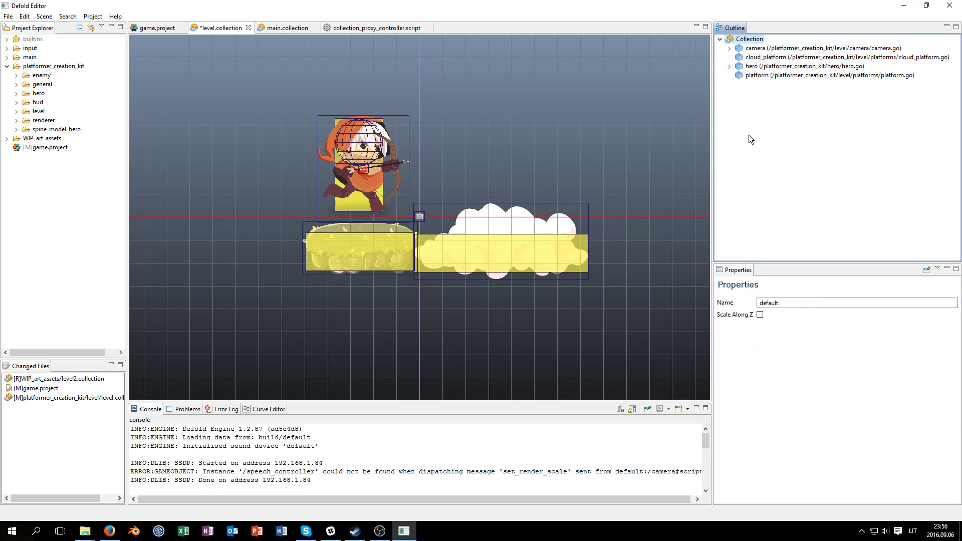
left_click(729, 66)
left_click(764, 94)
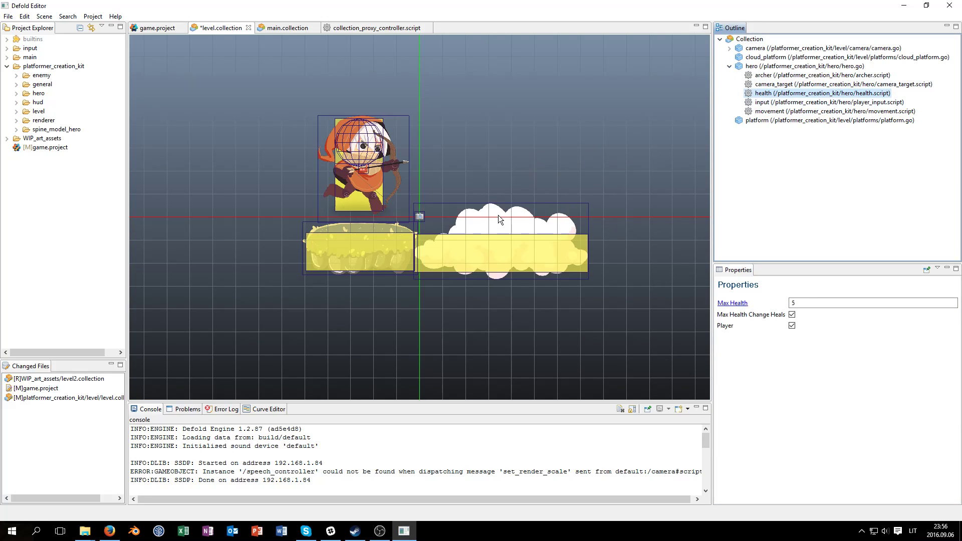
key("ctrl+b")
left_click(324, 207)
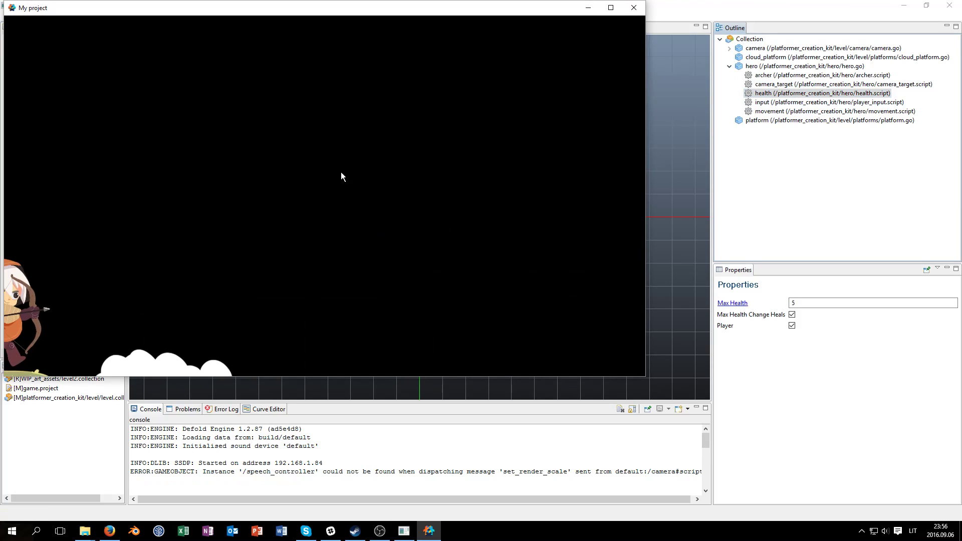
left_click_drag(344, 8, 414, 7)
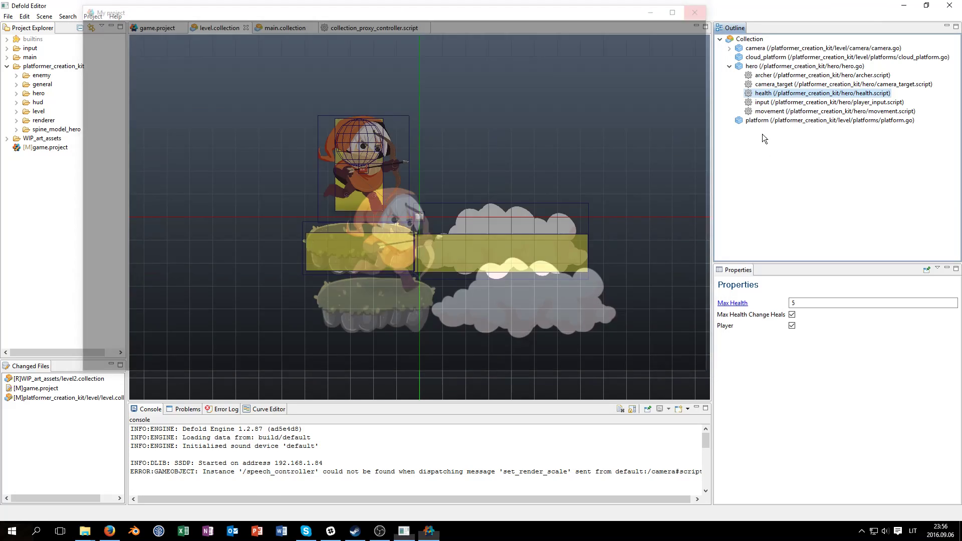
left_click(704, 7)
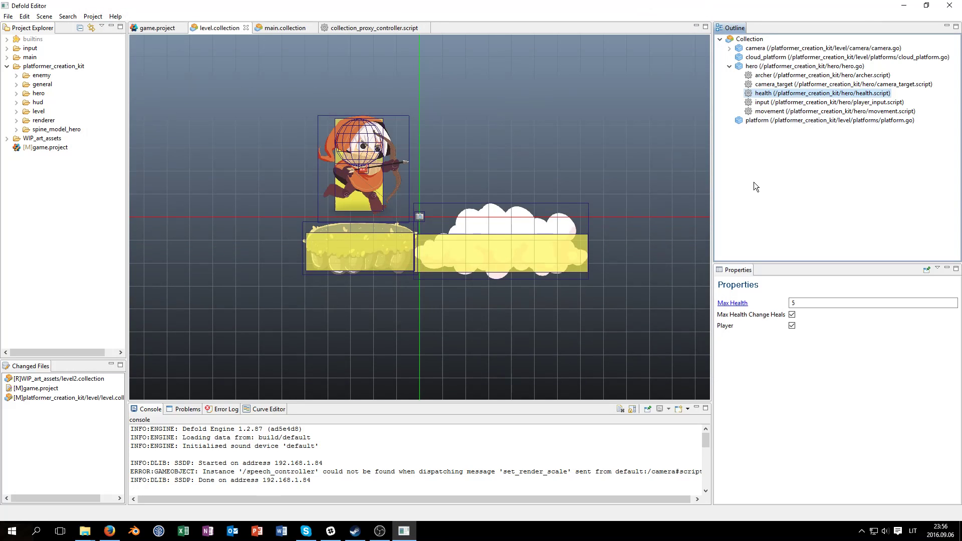
Collapse the hero and add the health_hud.go game object file to the level collection
left_click(728, 65)
right_click(741, 40)
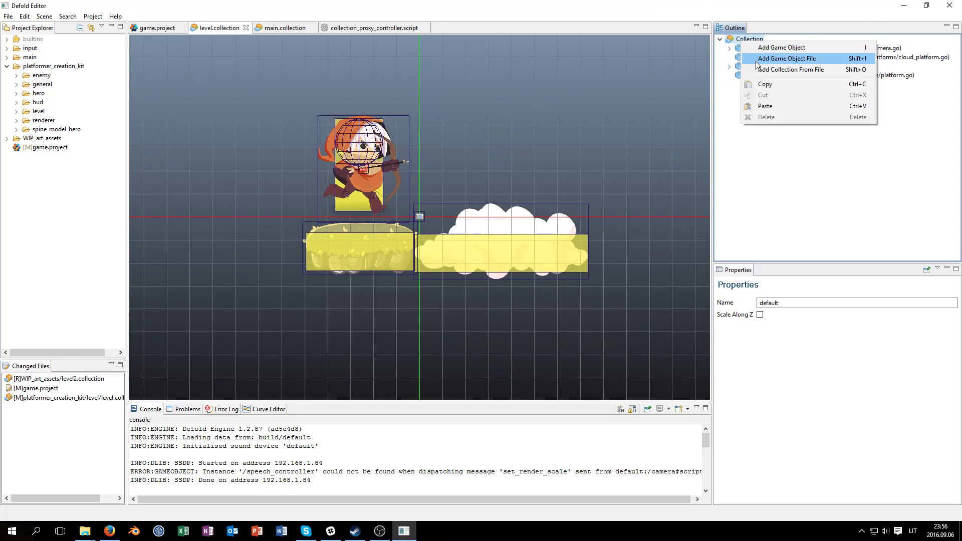
left_click(757, 66)
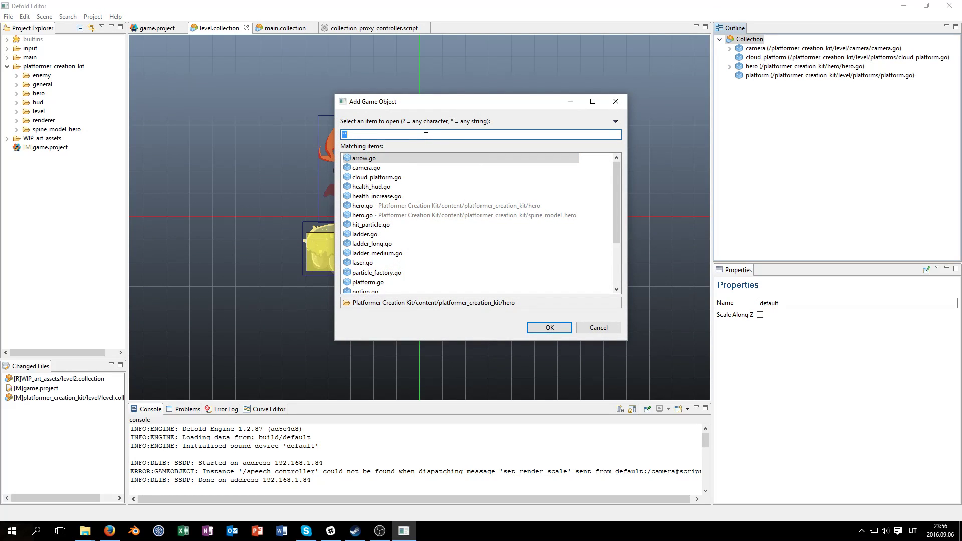
type("he")
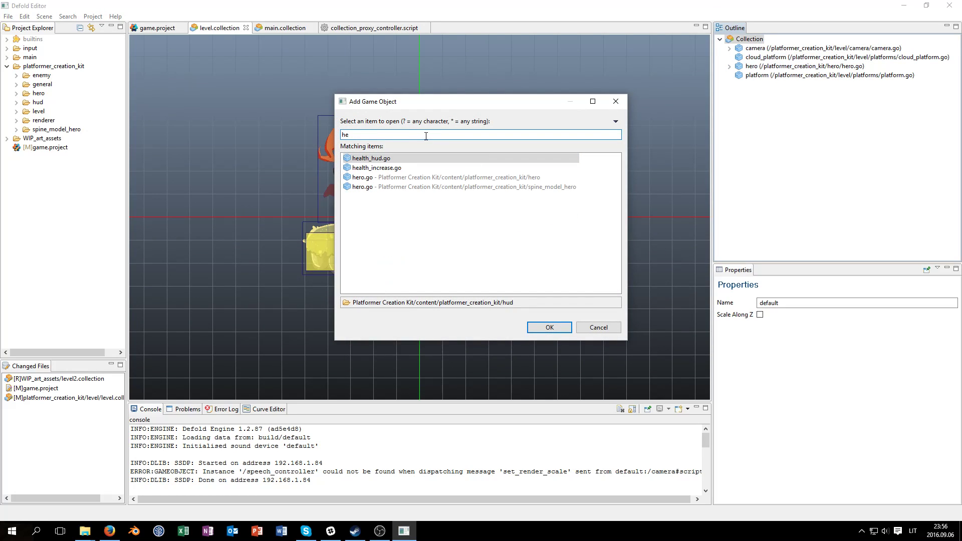
left_click(385, 160)
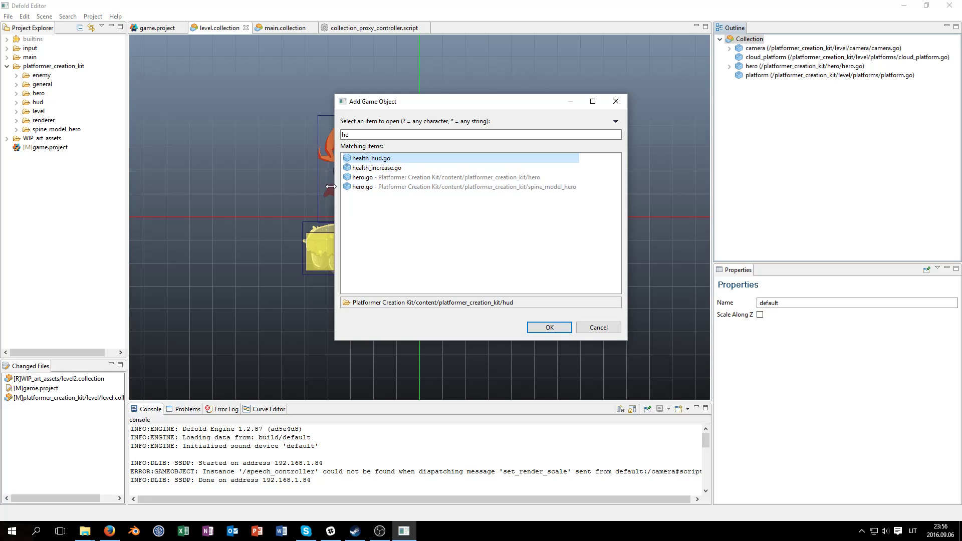
double_click(371, 158)
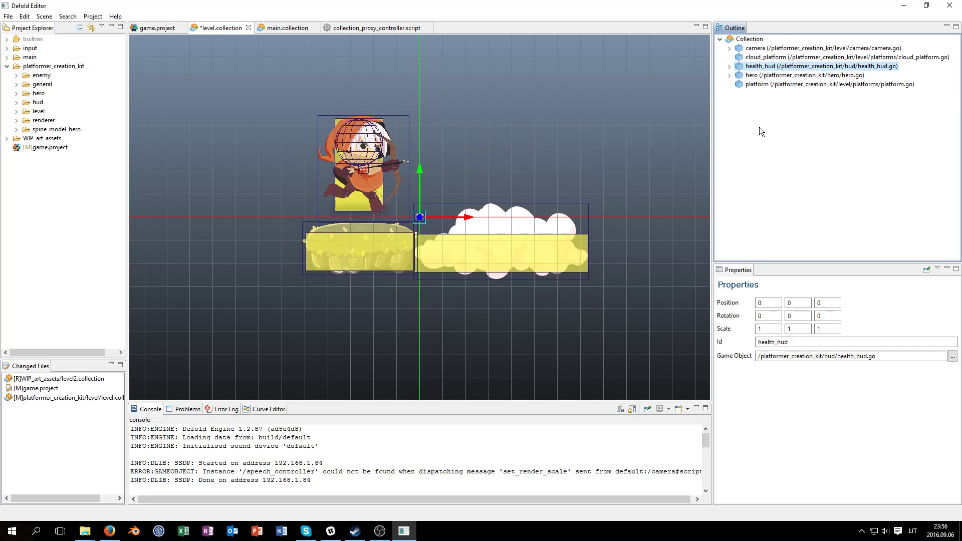
Expand the health_hud object, inspect its gui component, and collapse it again
left_click(729, 66)
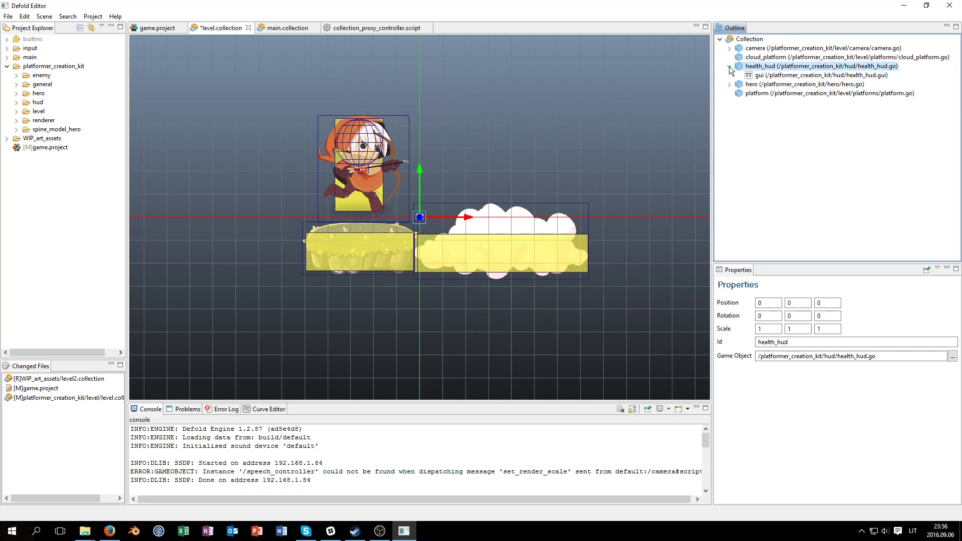
left_click(769, 75)
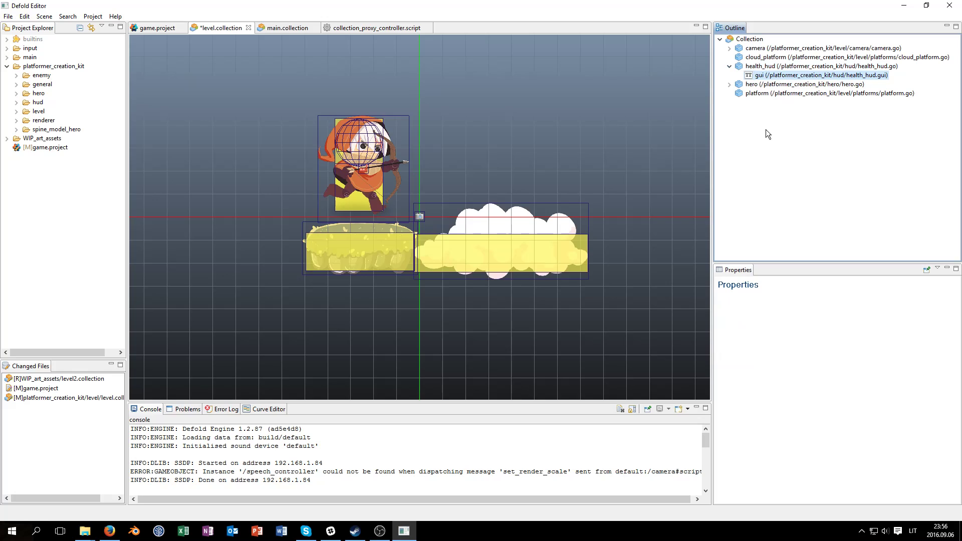
left_click(756, 68)
left_click(762, 76)
left_click(729, 66)
Run the game to check the health HUD, move the game window, and close it
left_click(566, 123)
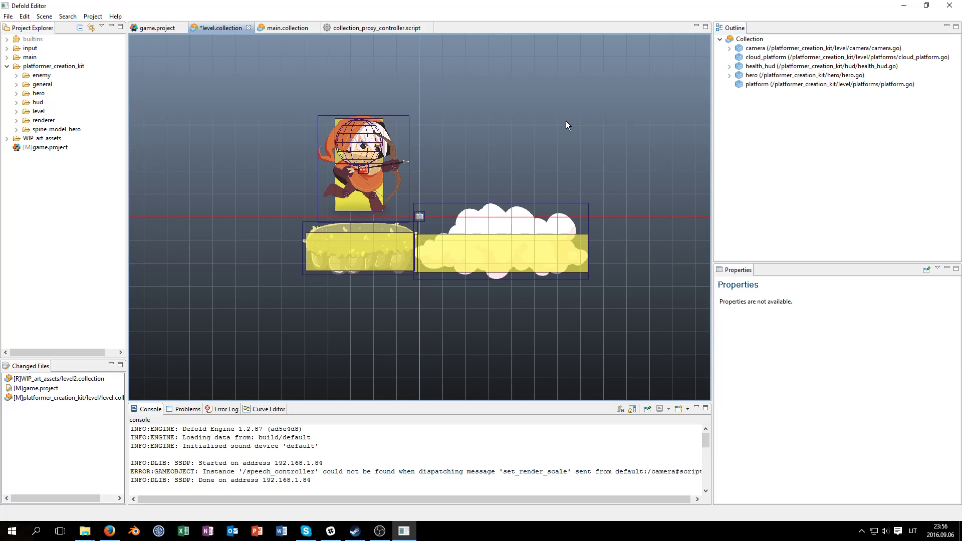
key("ctrl+b")
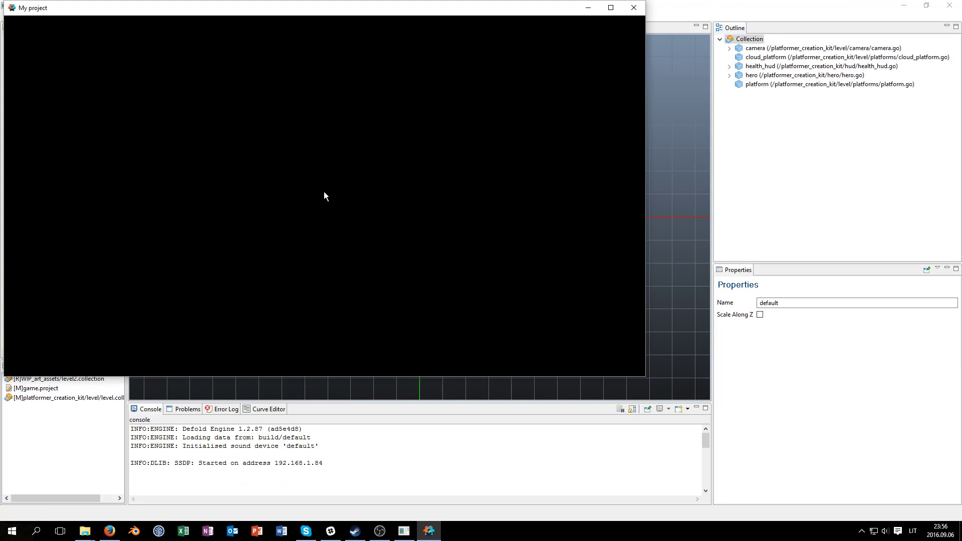
left_click_drag(209, 14, 256, 14)
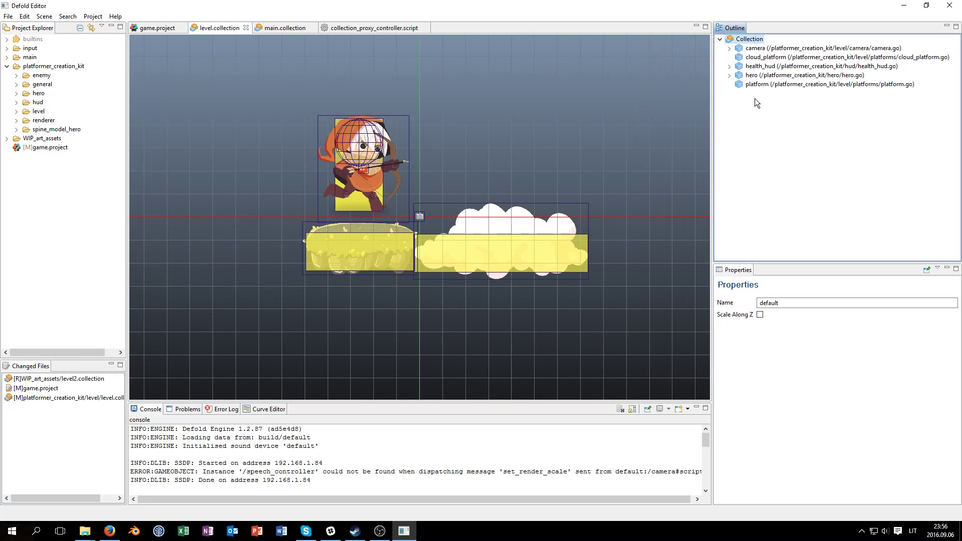
Add the potion.go game object file to the collection and place it above the cloud platform at about X 355, Y 262
right_click(747, 41)
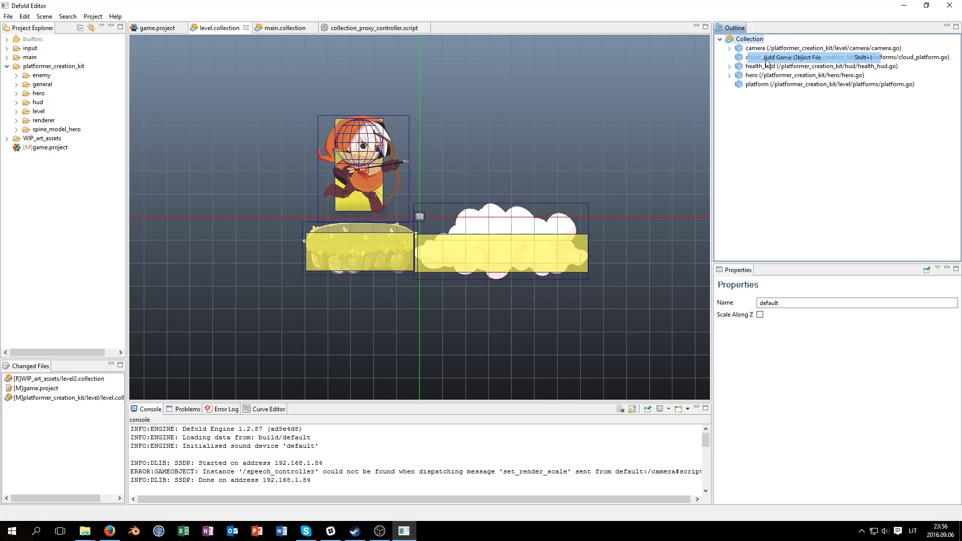
left_click(766, 58)
key("BackSpace")
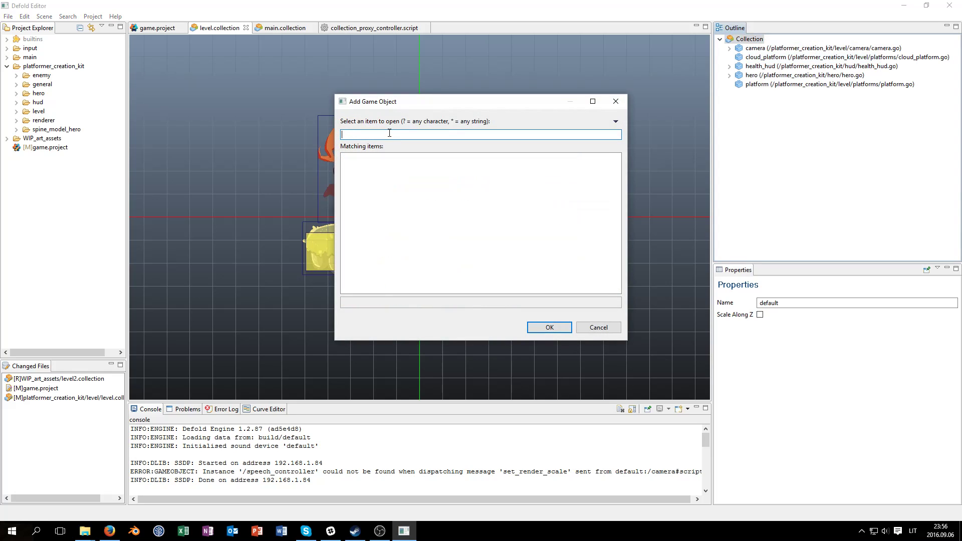
type("poti")
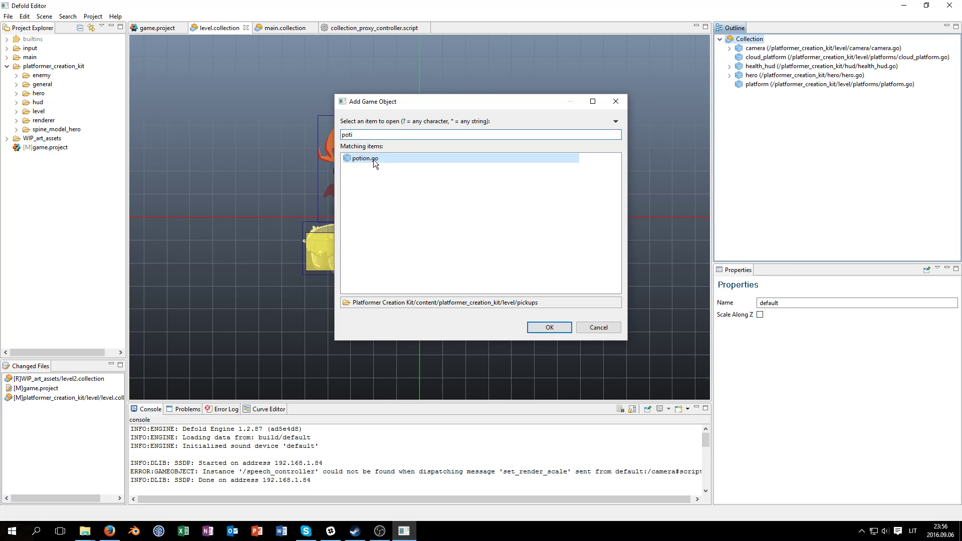
double_click(371, 159)
left_click_drag(456, 160, 507, 159)
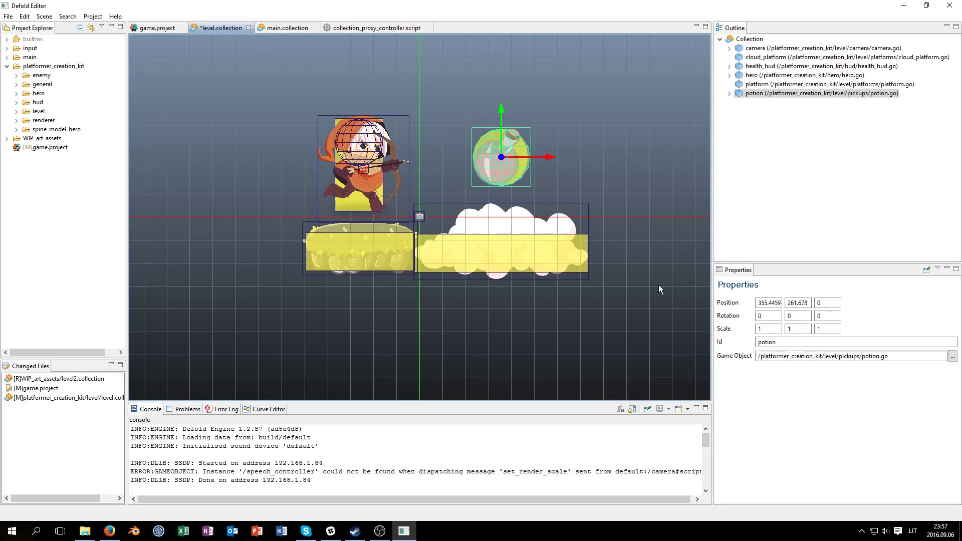
Inspect the potion's components and enable Affect Max Health on its pickup script
left_click(729, 93)
left_click(772, 103)
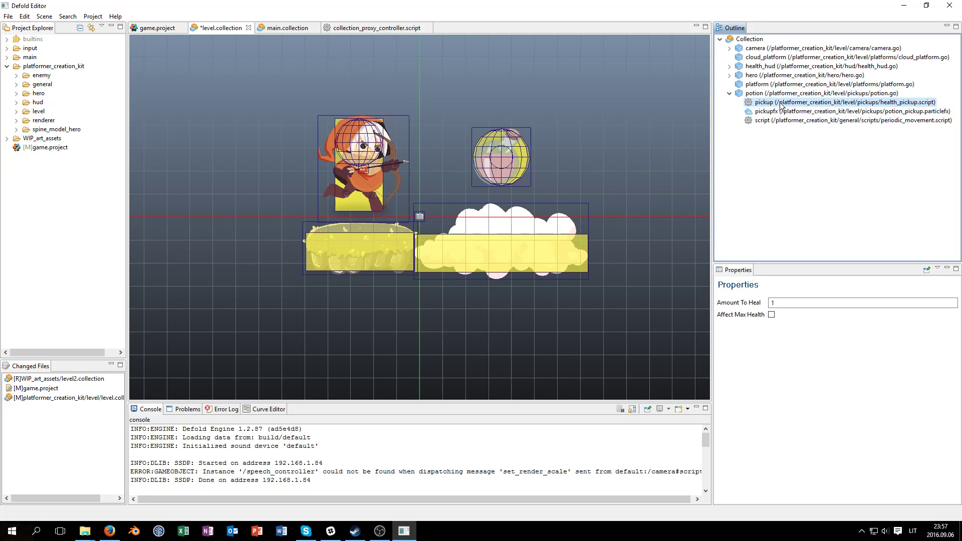
left_click(766, 111)
left_click(762, 103)
left_click(780, 301)
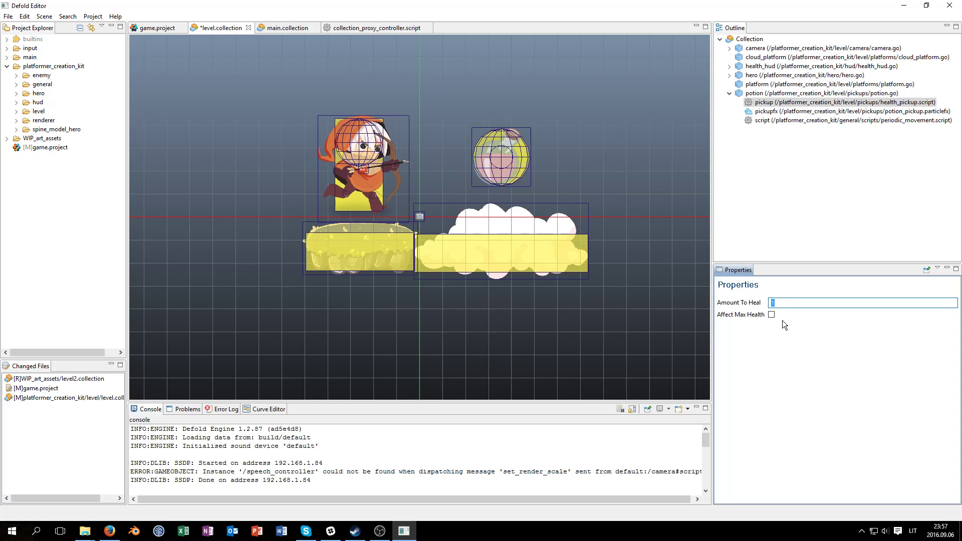
left_click(723, 334)
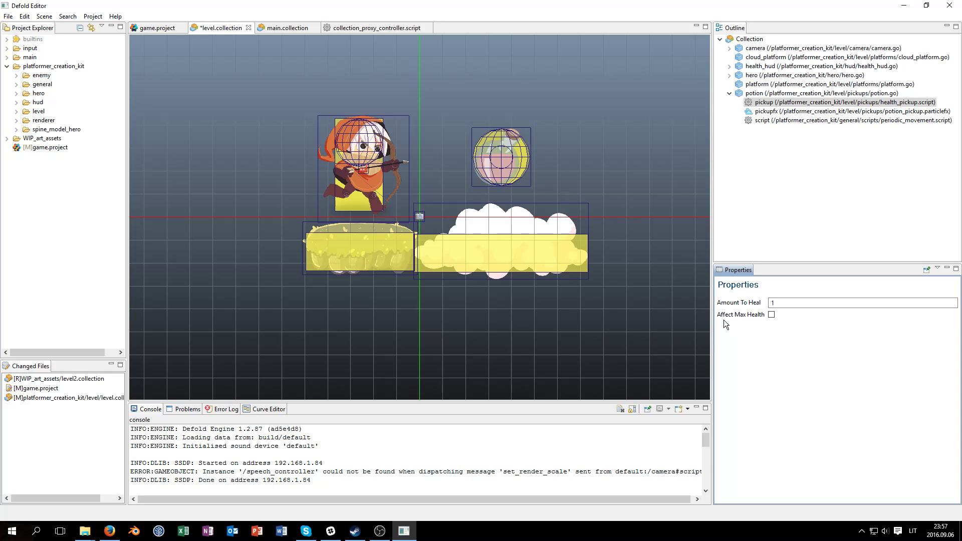
left_click(772, 316)
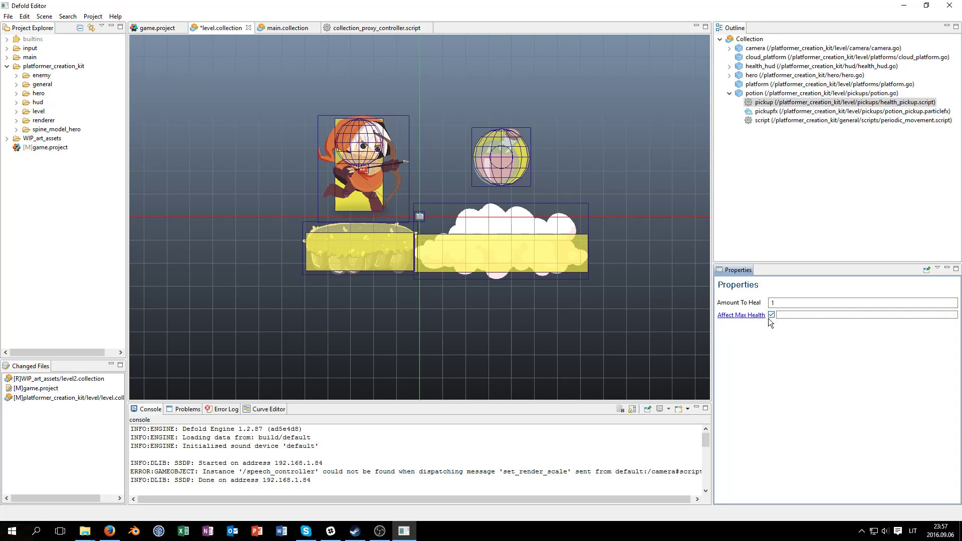
Run the game, start the level, walk the hero through the potion to test the health pickup, and close the game window
key("ctrl+b")
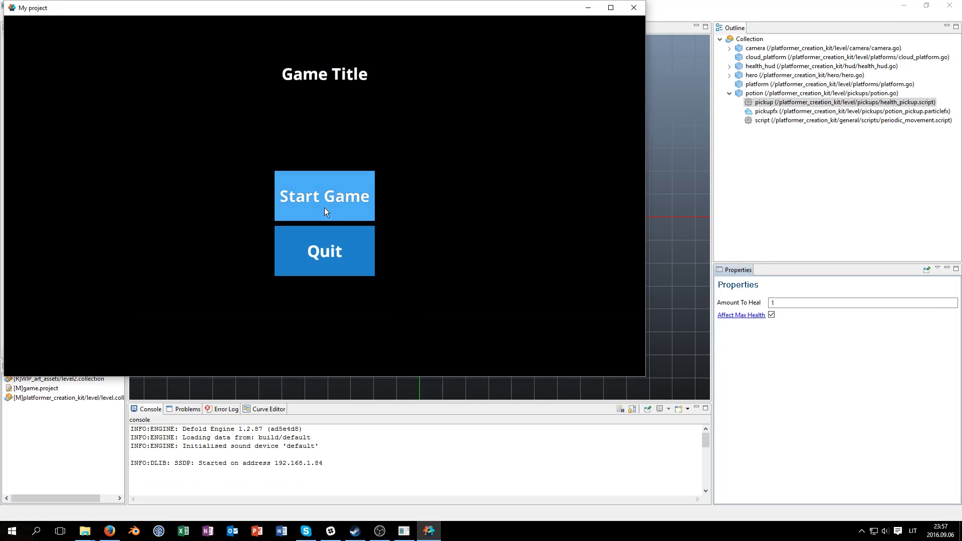
left_click(323, 208)
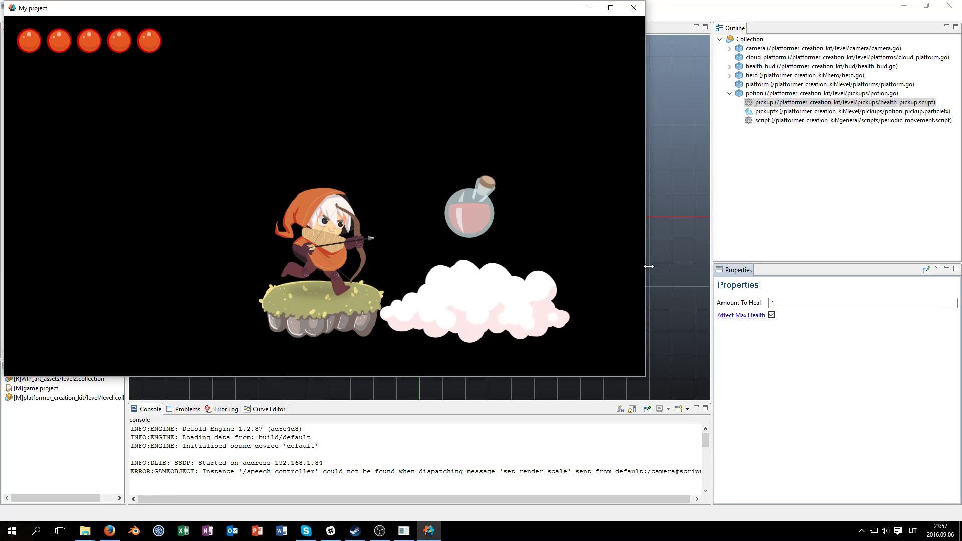
key("d")
key("d")
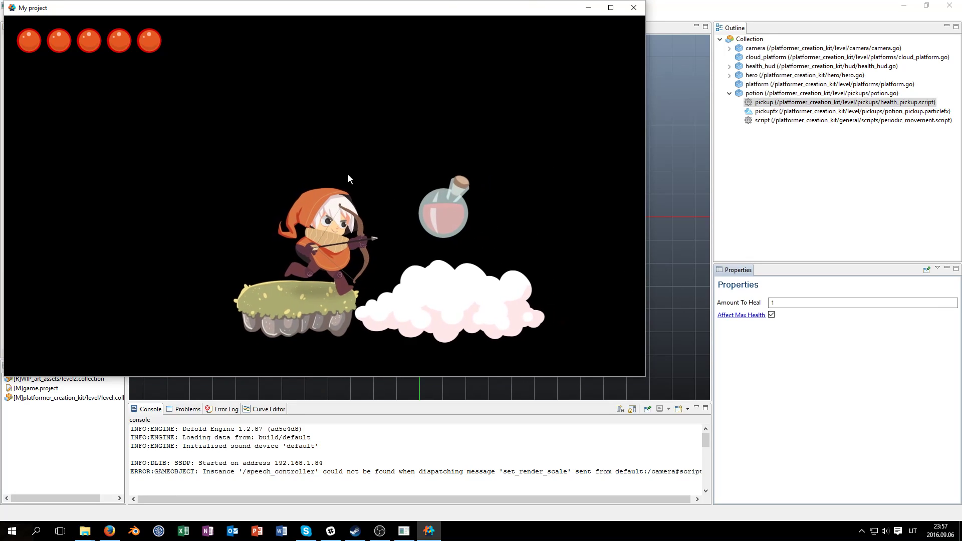
key("d")
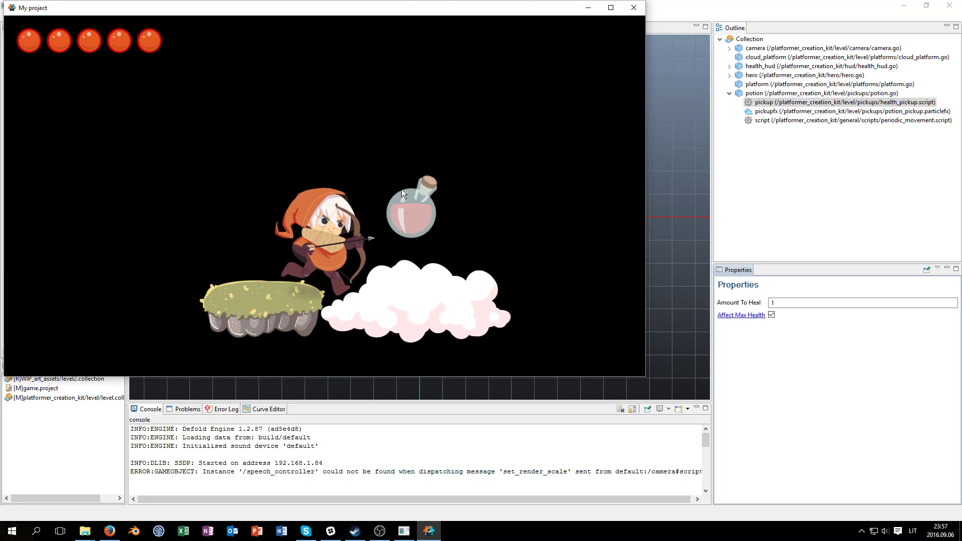
key("d")
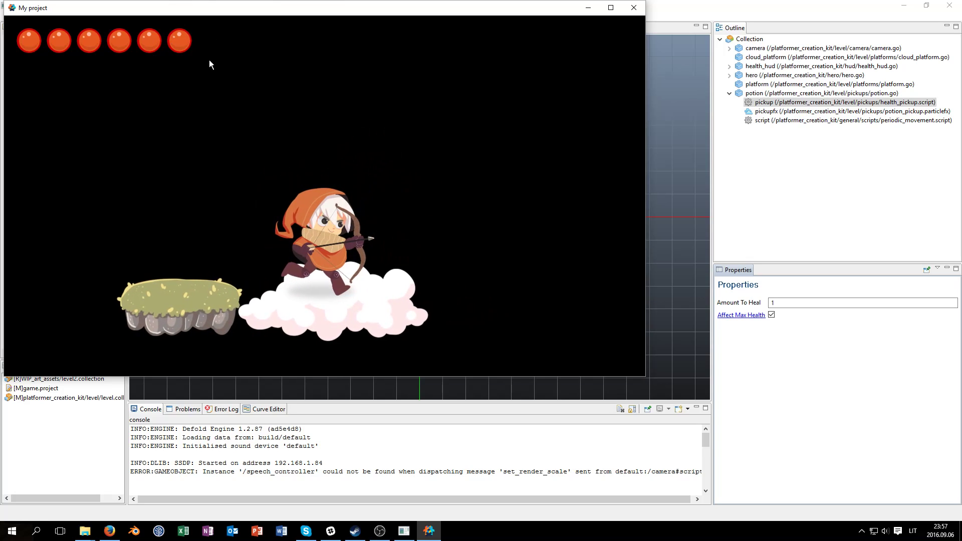
key("a")
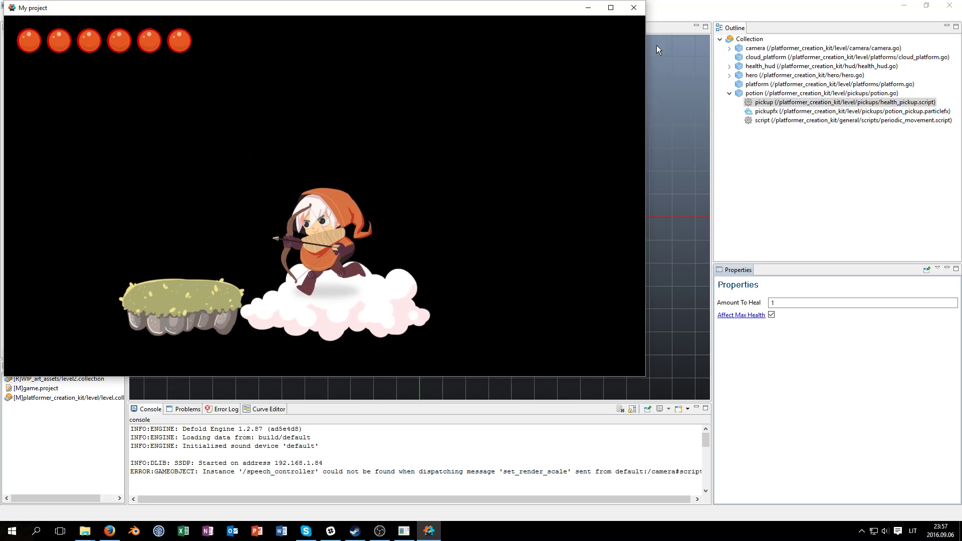
key("d")
key("a")
key("space")
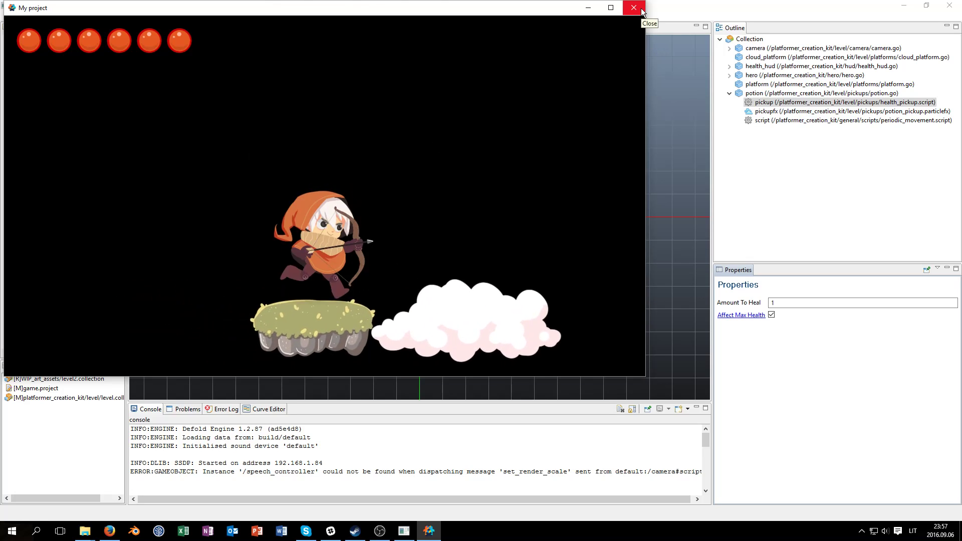
left_click(633, 8)
Collapse the potion, duplicate the cloud platform, and place the copy directly beyond the first cloud along the X axis
left_click(729, 93)
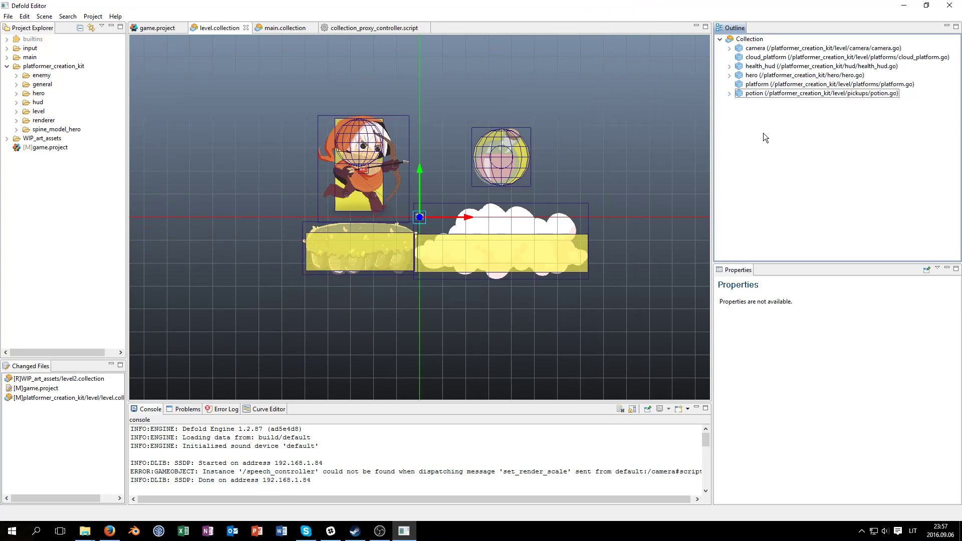
left_click(513, 250)
scroll(621, 182, "down", 4)
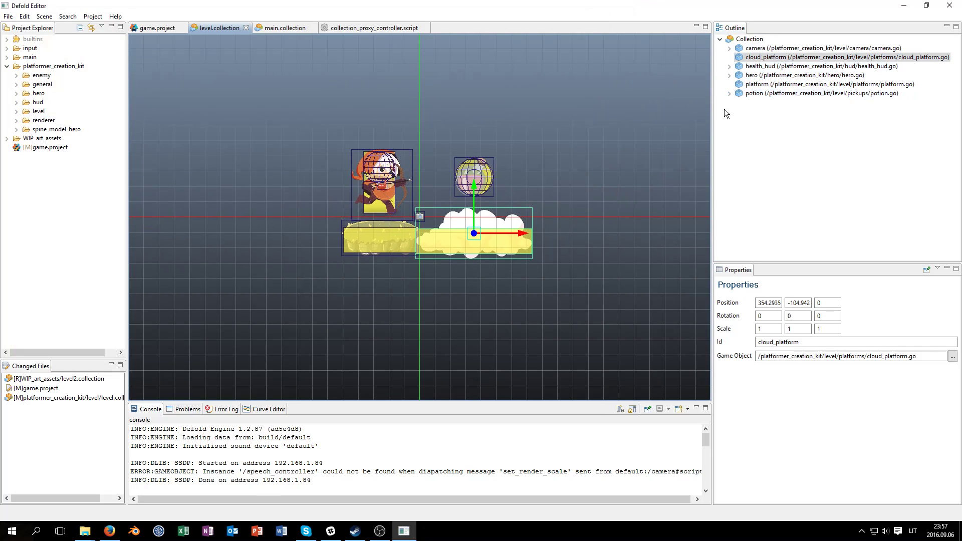
right_click(757, 57)
left_click(774, 60)
right_click(750, 39)
left_click(774, 99)
left_click_drag(521, 233, 636, 236)
left_click(604, 243)
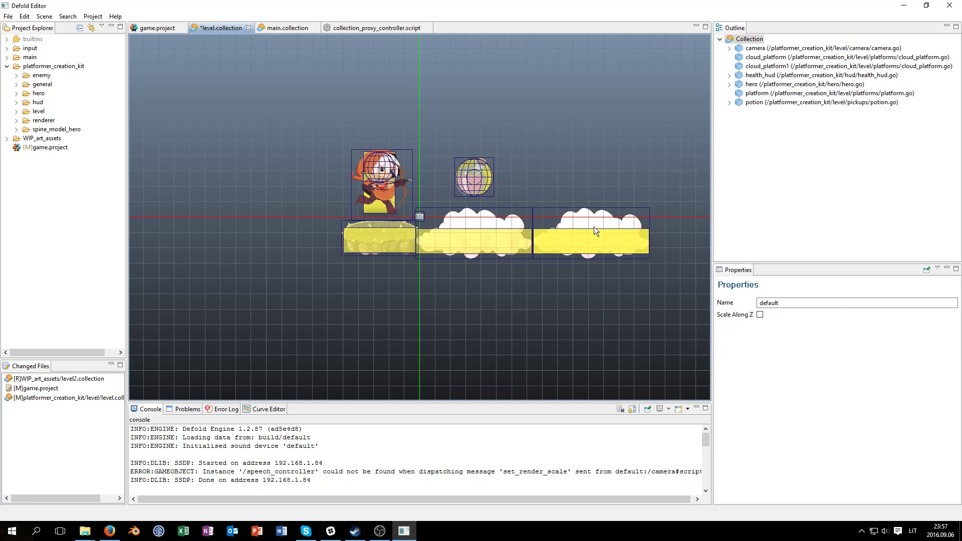
Add the walking_enemy.go game object file to the collection and briefly expand it to view its components
right_click(735, 42)
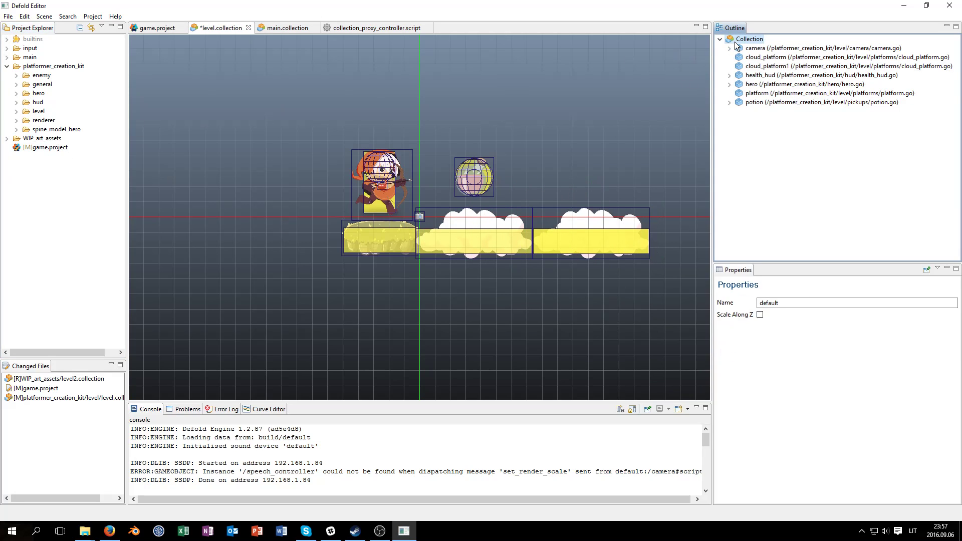
left_click(771, 60)
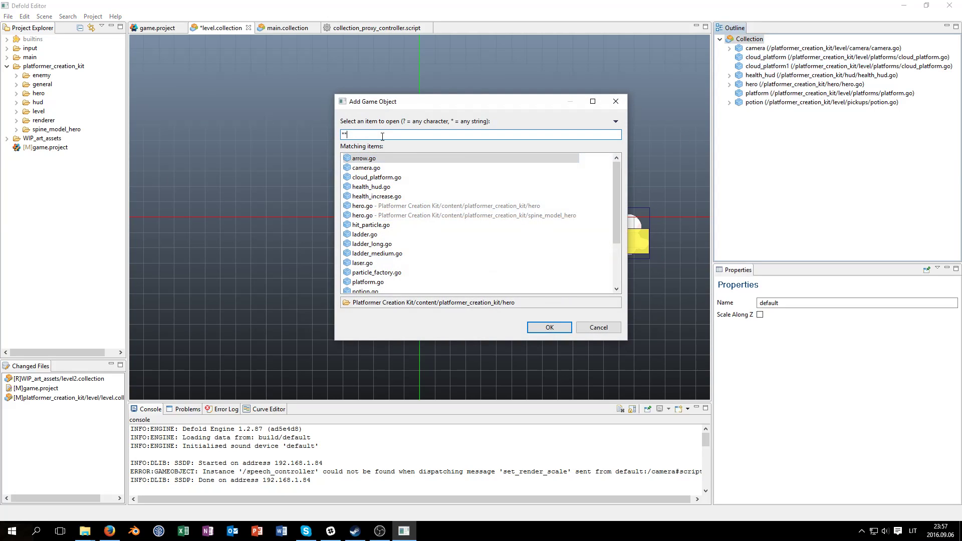
type("walk")
double_click(380, 157)
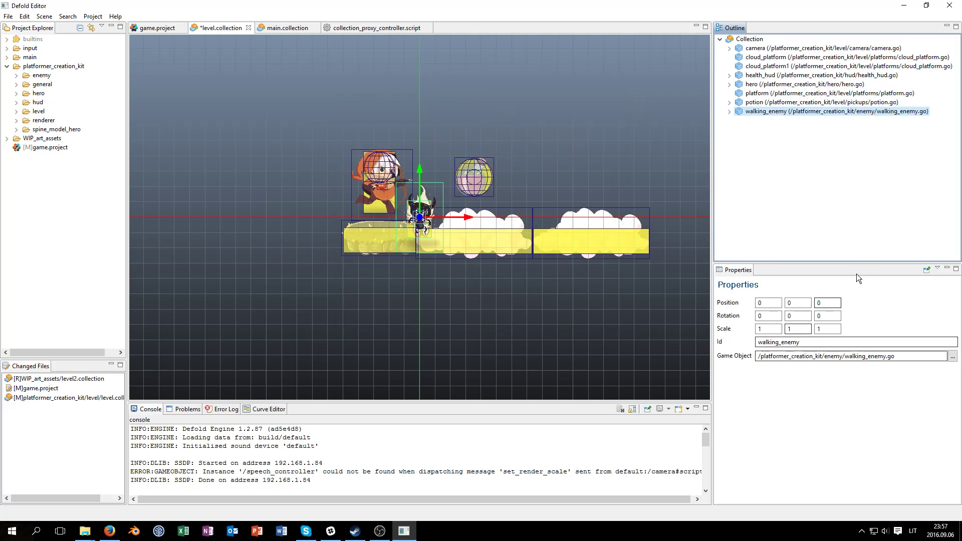
left_click(728, 112)
left_click(767, 122)
left_click(730, 112)
left_click(729, 111)
Move the walking enemy onto the second cloud platform at about X 1221, Y 142
left_click_drag(438, 210, 446, 187)
scroll(621, 186, "up", 3)
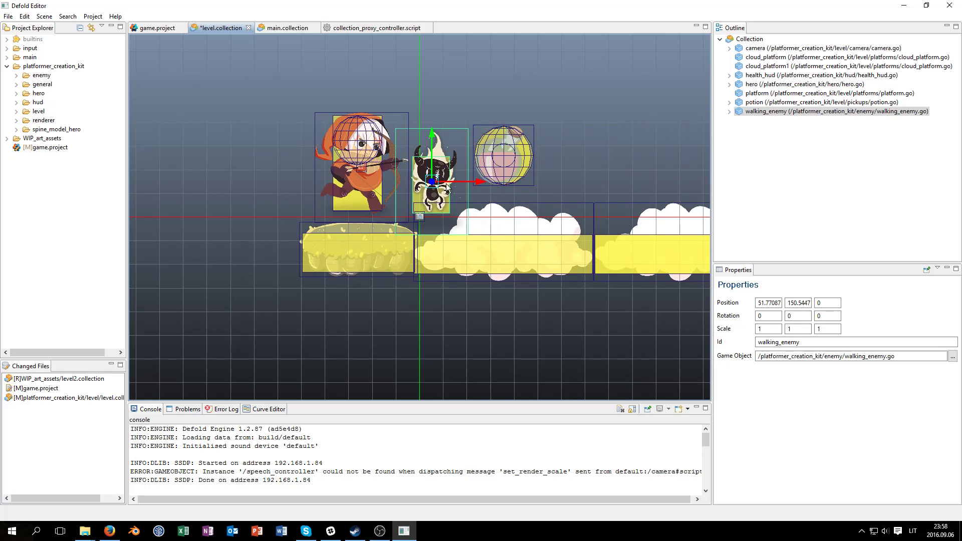
scroll(444, 175, "up", 8)
left_click_drag(441, 131, 452, 147)
scroll(466, 155, "up", 1)
scroll(484, 145, "down", 3)
scroll(486, 147, "down", 5)
left_click_drag(431, 190, 600, 185)
Expand the walking enemy and review the properties of its ai, health and movement scripts, including Max Health
left_click(728, 112)
left_click(726, 120)
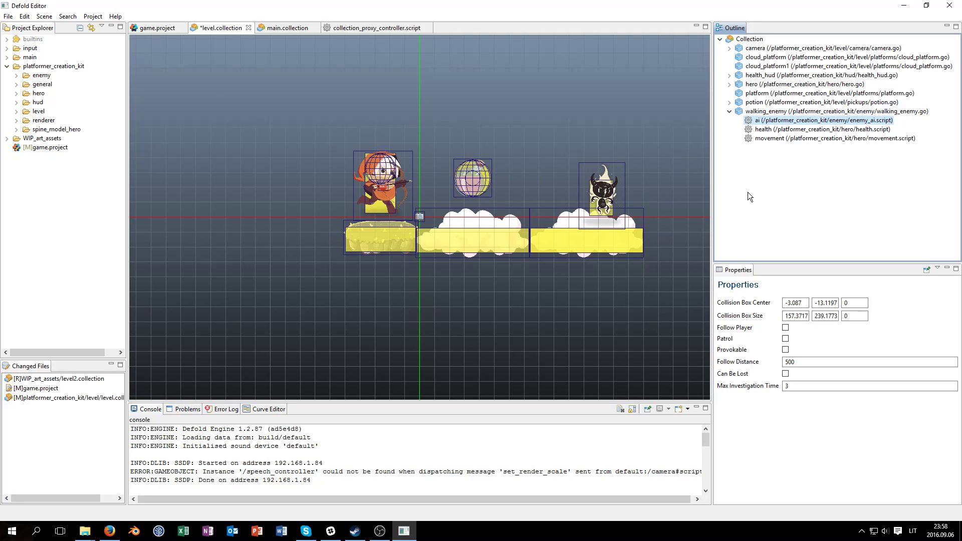
left_click(762, 130)
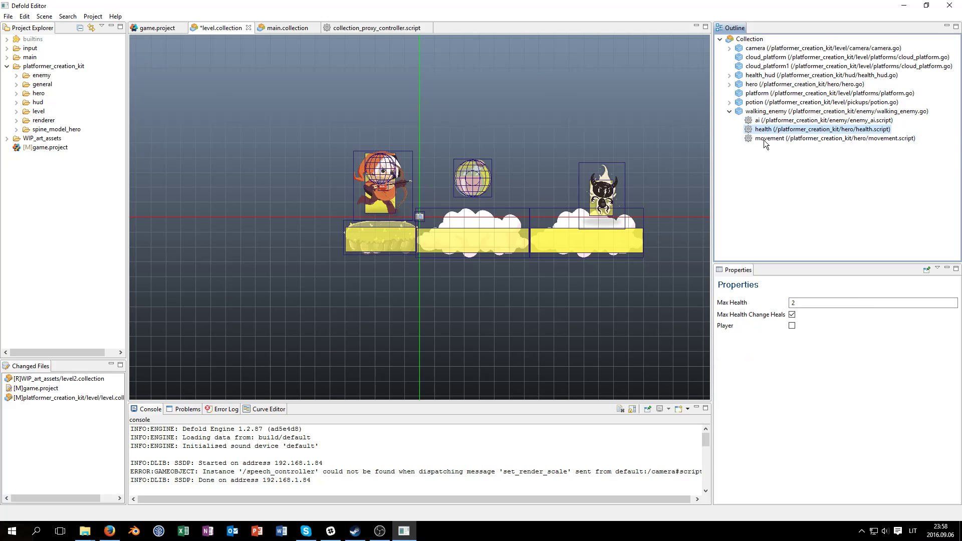
left_click(769, 139)
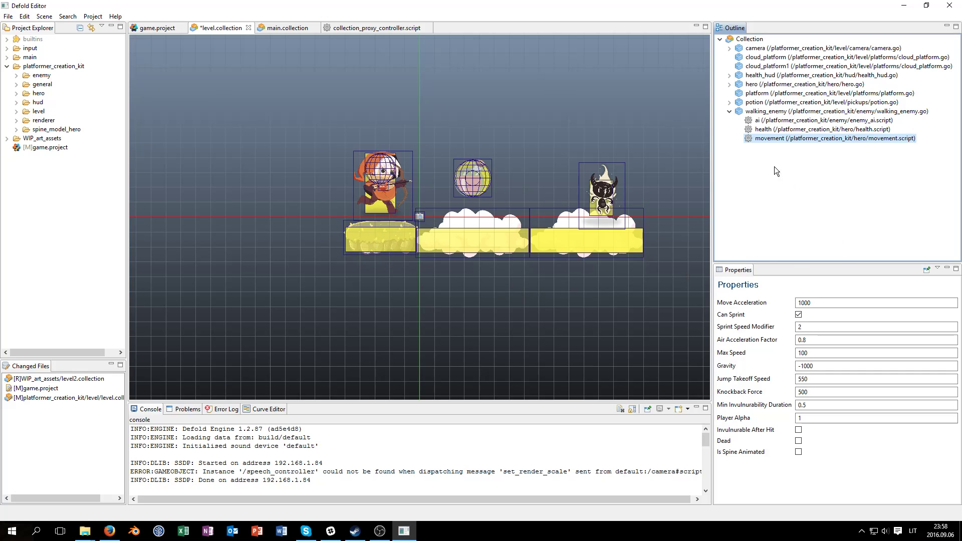
left_click(777, 131)
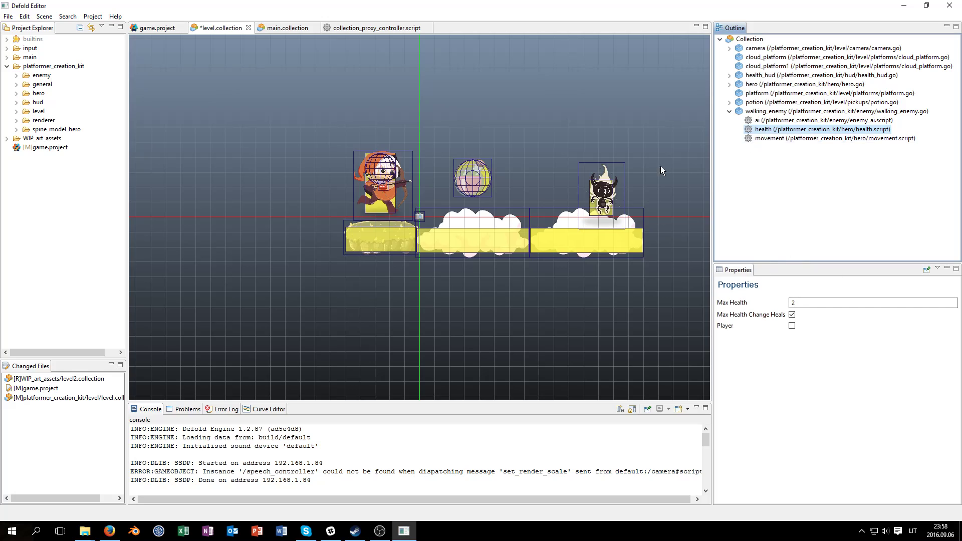
double_click(811, 303)
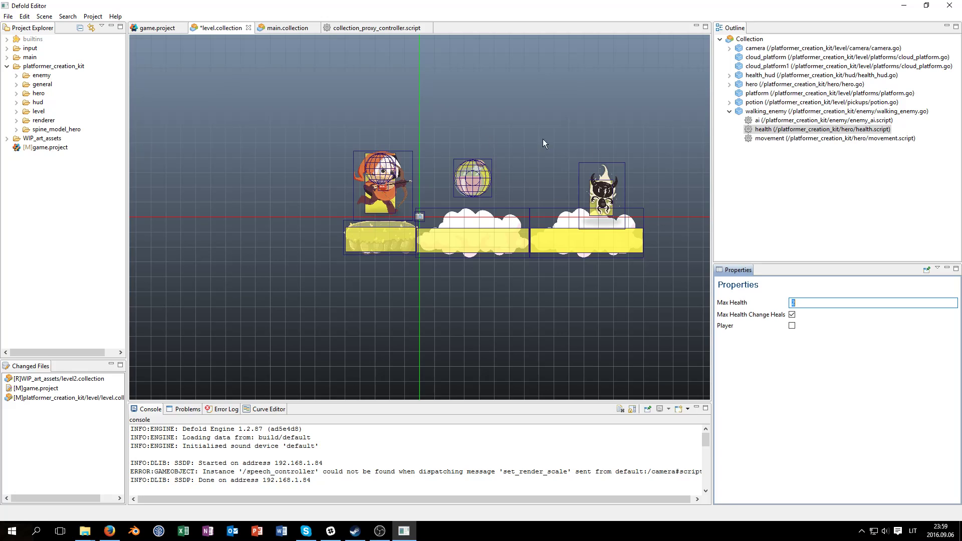
Go through the Collision Box Center and Size values of the enemy's ai script, and reselect the enemy in the scene
left_click(769, 122)
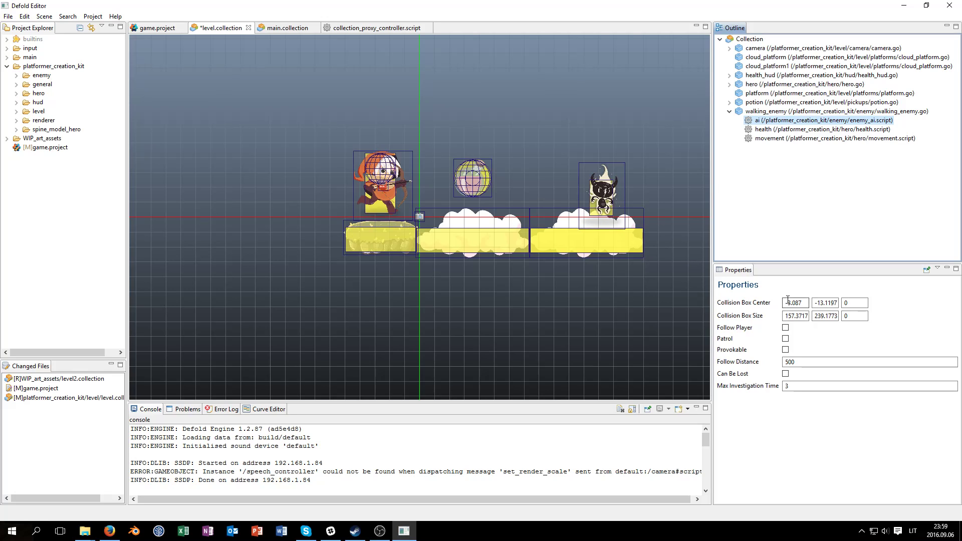
left_click(804, 303)
key("Tab")
key("Tab")
key("Tab")
key("Tab")
left_click(648, 206)
left_click(605, 197)
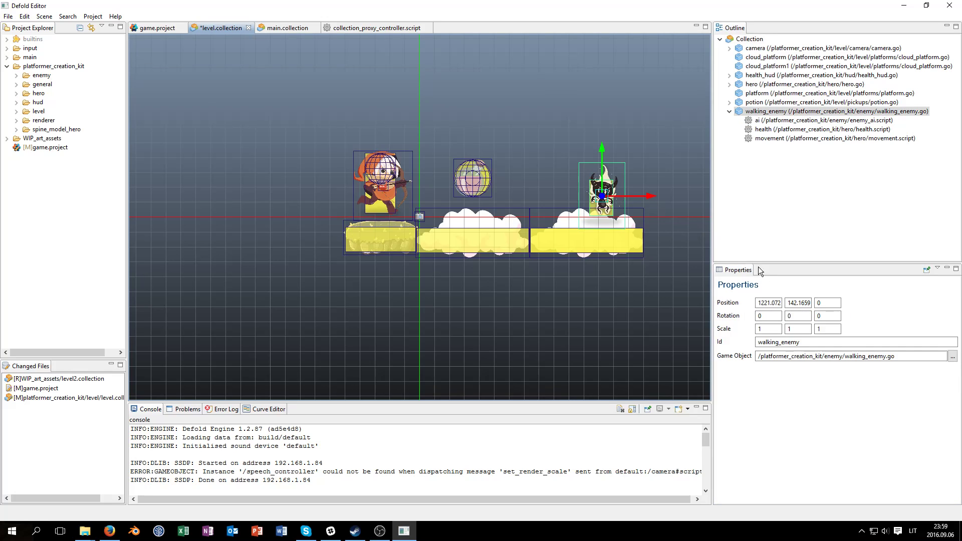
Compare the ai script's Collision Box Center and Size with the walking enemy in the scene, and clear the selection
left_click(735, 122)
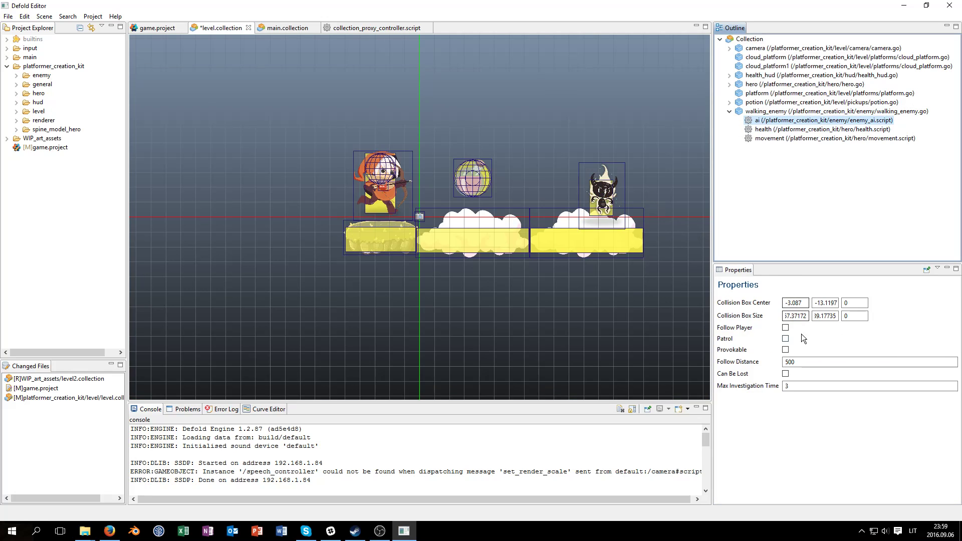
left_click(805, 303)
double_click(804, 303)
left_click(793, 316)
double_click(795, 315)
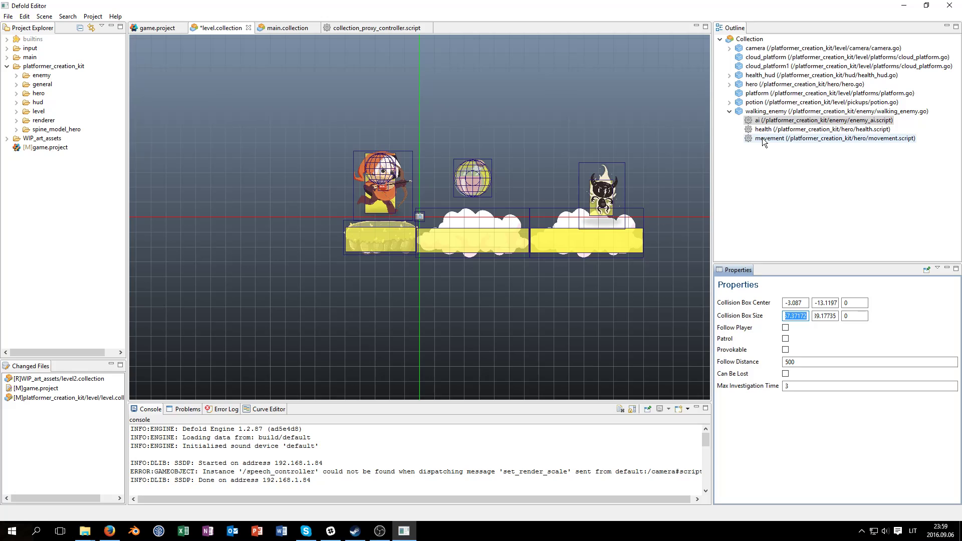
double_click(804, 303)
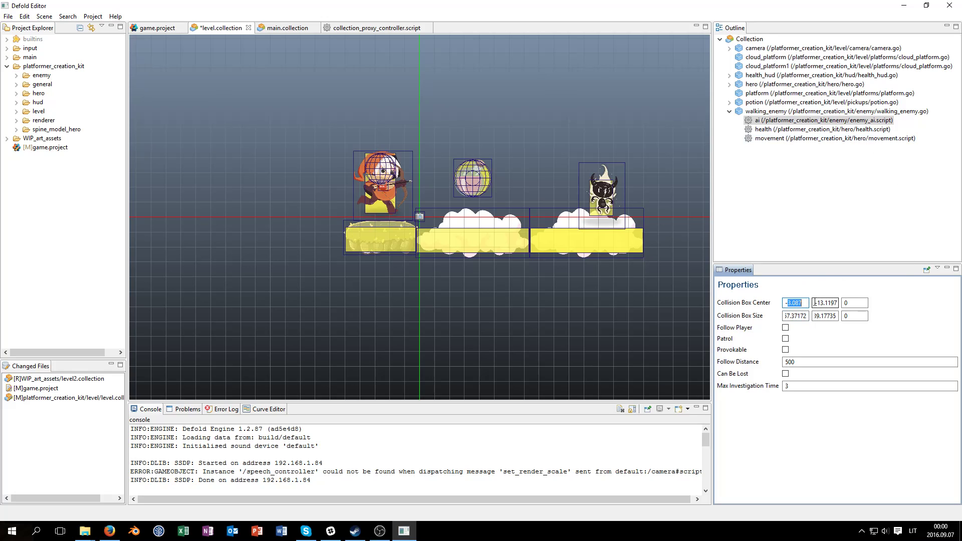
left_click(600, 216)
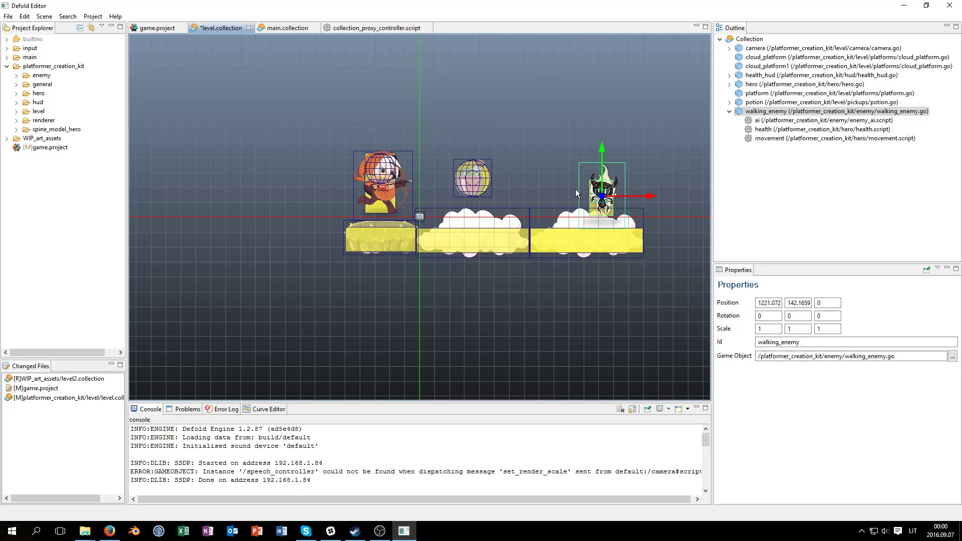
left_click(771, 121)
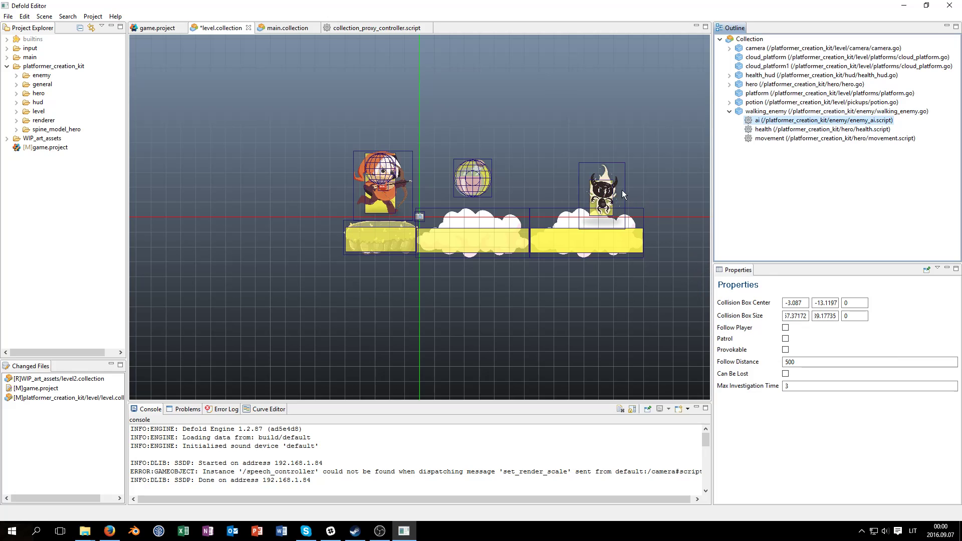
left_click(595, 196)
left_click(657, 179)
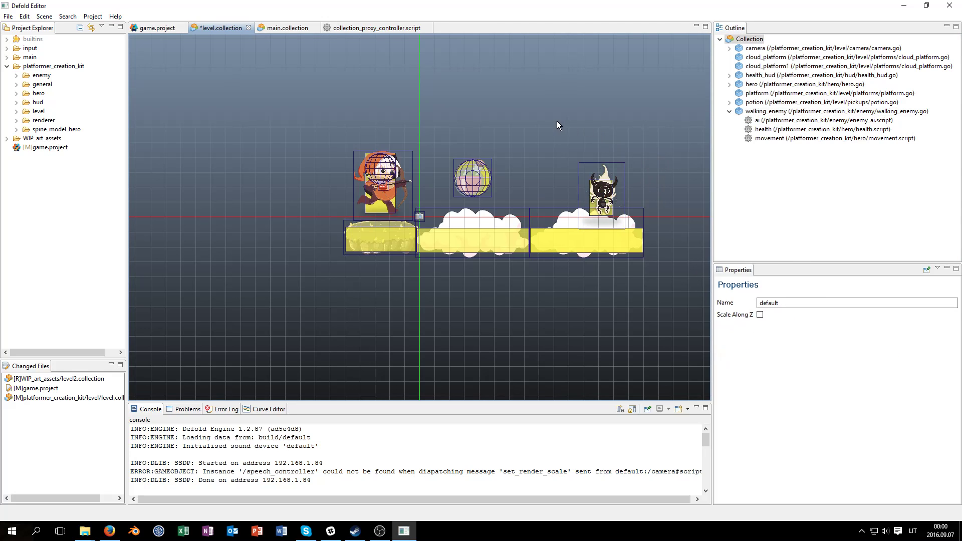
Build and run the game, and walk the hero over the first cloud toward the walking enemy
key("ctrl+b")
left_click(373, 183)
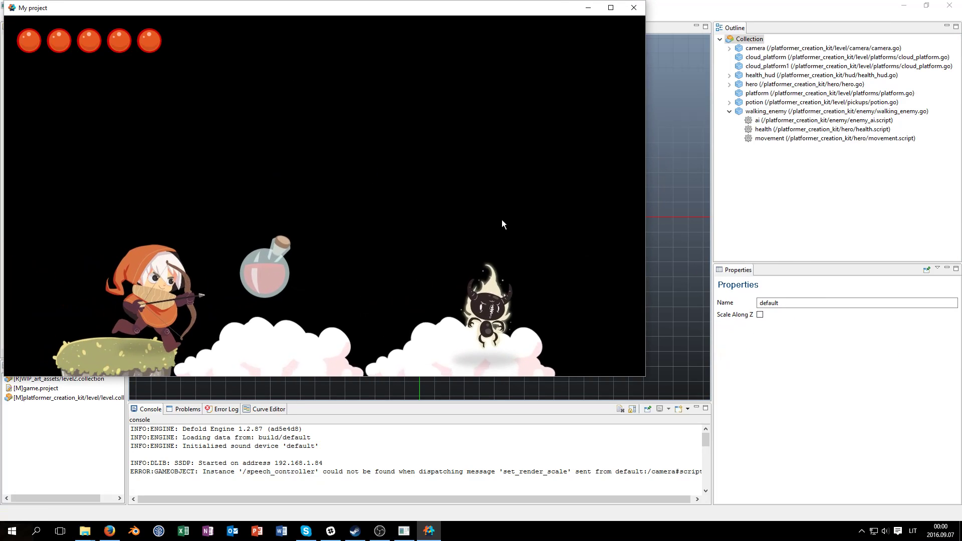
key("d")
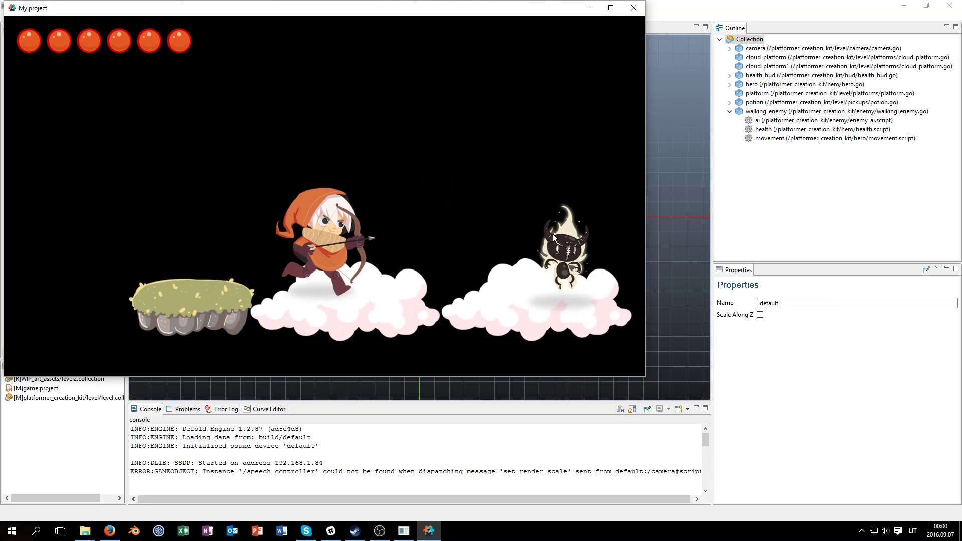
key("d")
key("d")
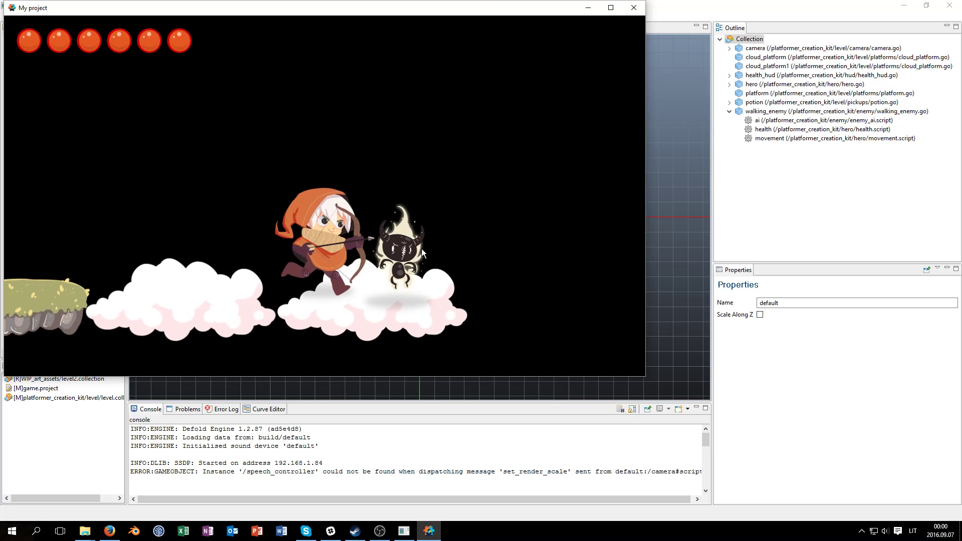
Walk the hero back and forth against the walking enemy on the second cloud to test contact damage, and close the game
key("d")
key("a")
key("d")
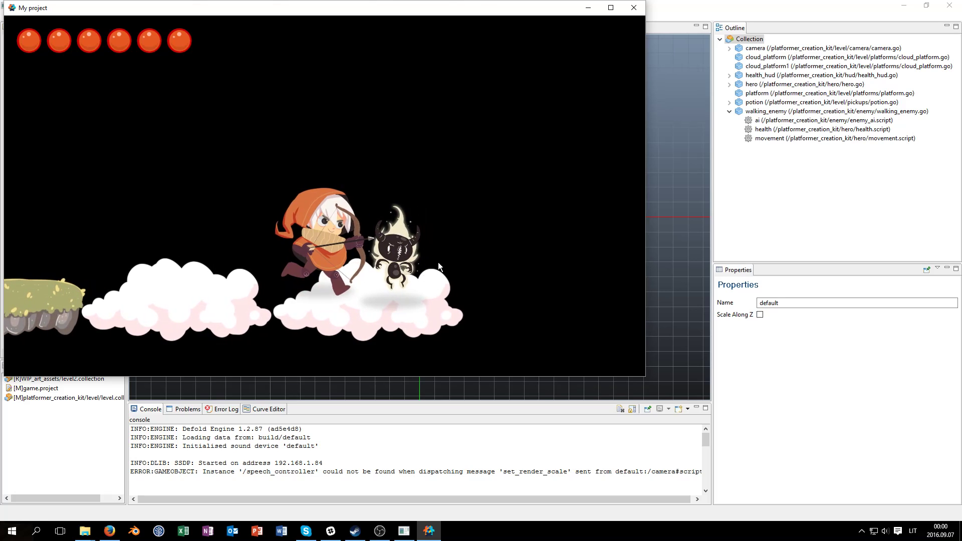
key("a")
key("d")
key("a")
key("d")
key("d")
key("d")
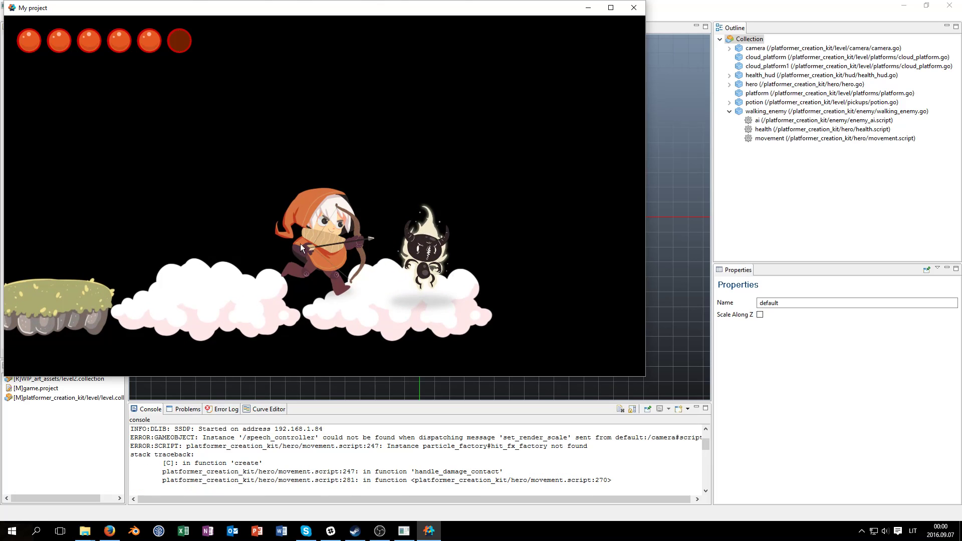
key("a")
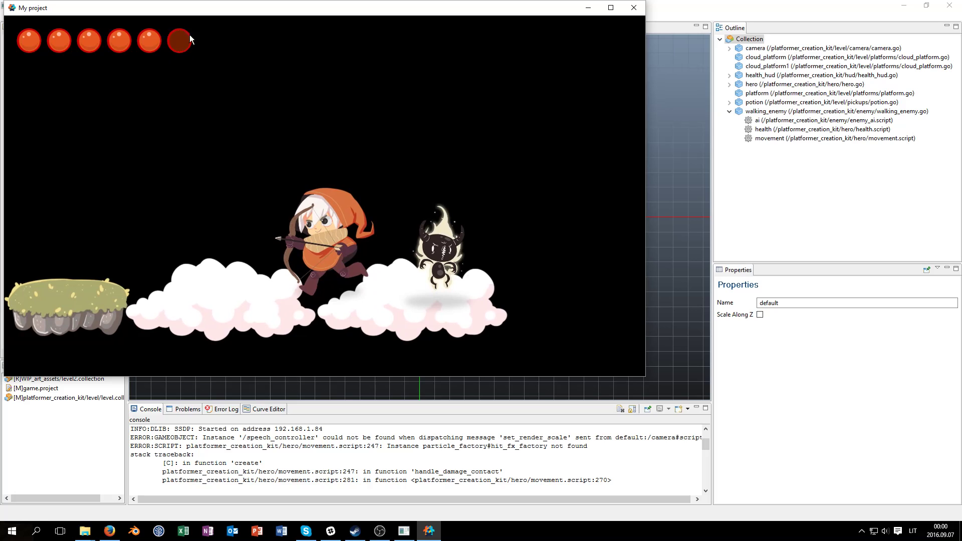
left_click(634, 8)
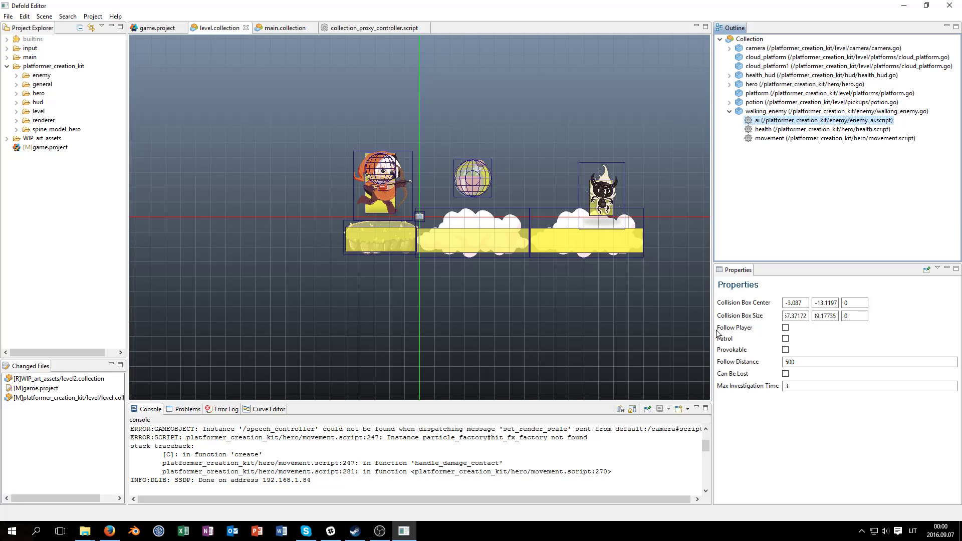
Enable Follow Player in the walking enemy's ai script, check its Follow Distance, and save the collection
left_click(785, 328)
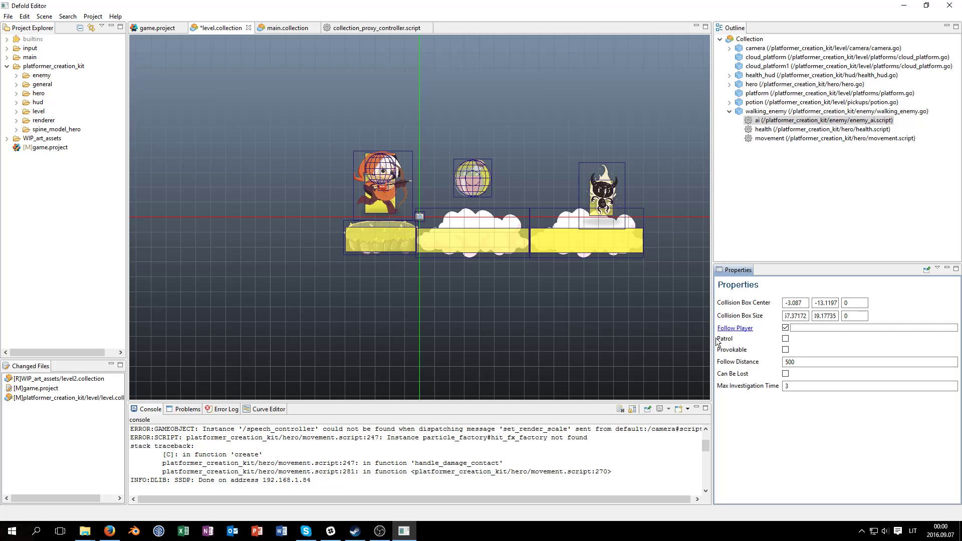
left_click(806, 362)
left_click_drag(805, 363, 743, 356)
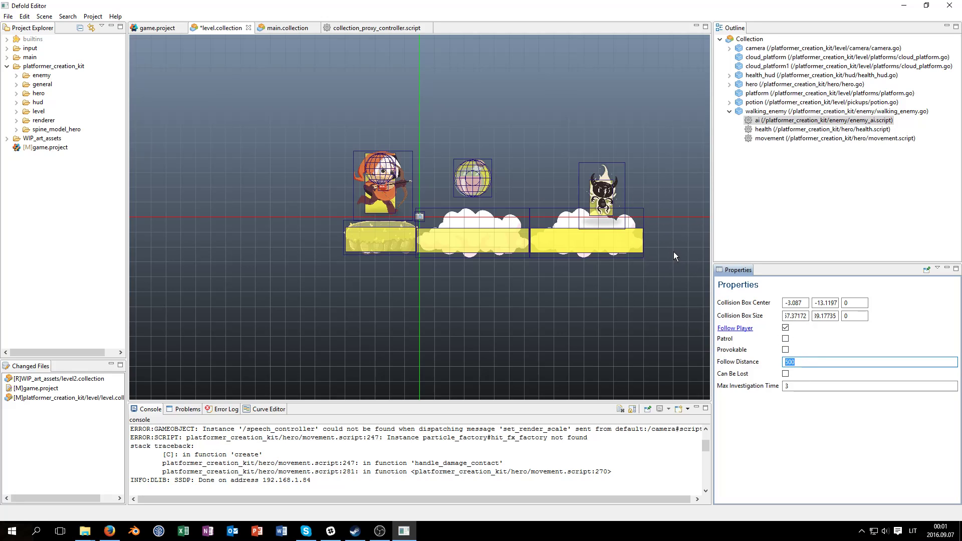
key("ctrl+s")
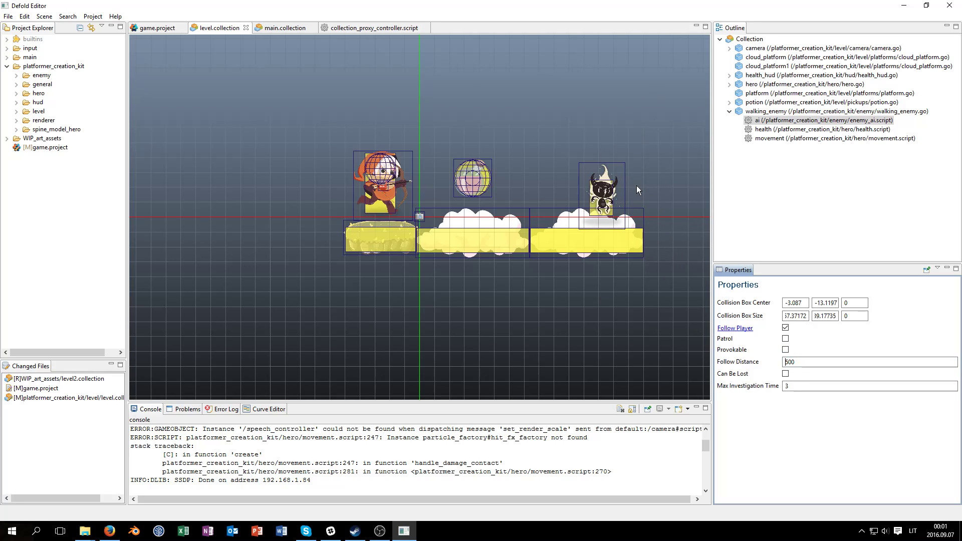
Run the game and lead the hero toward and away from the enemy to test its following behavior, and close the game
key("ctrl+b")
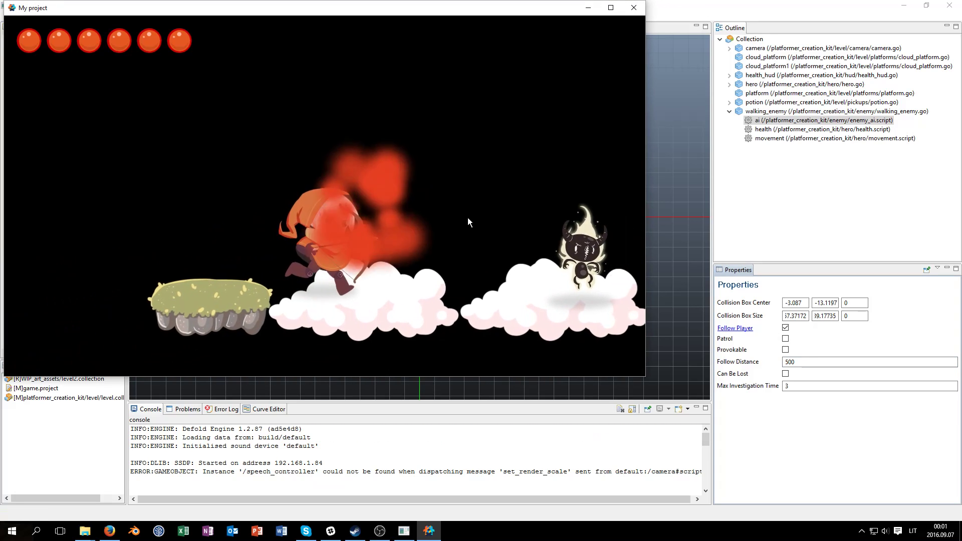
key("Right")
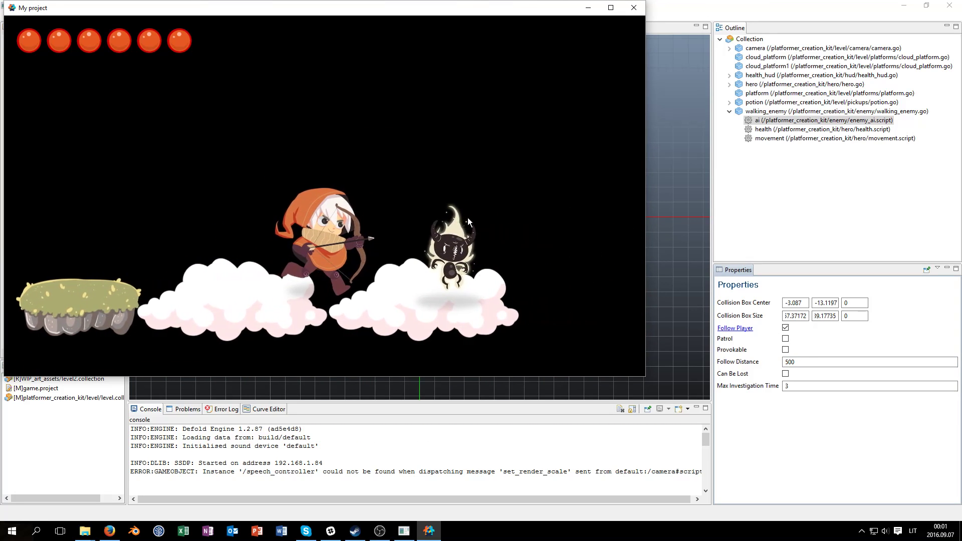
key("Left")
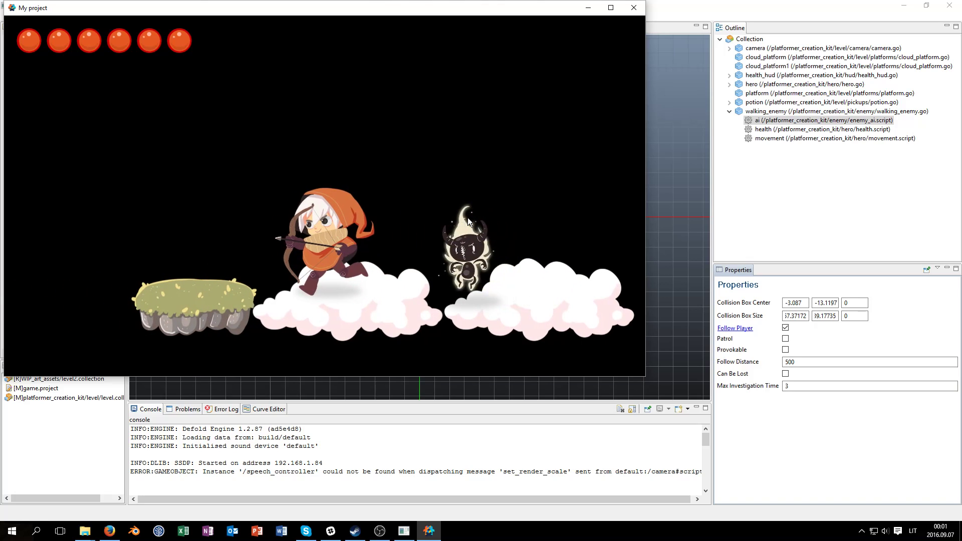
key("Left")
key("Left")
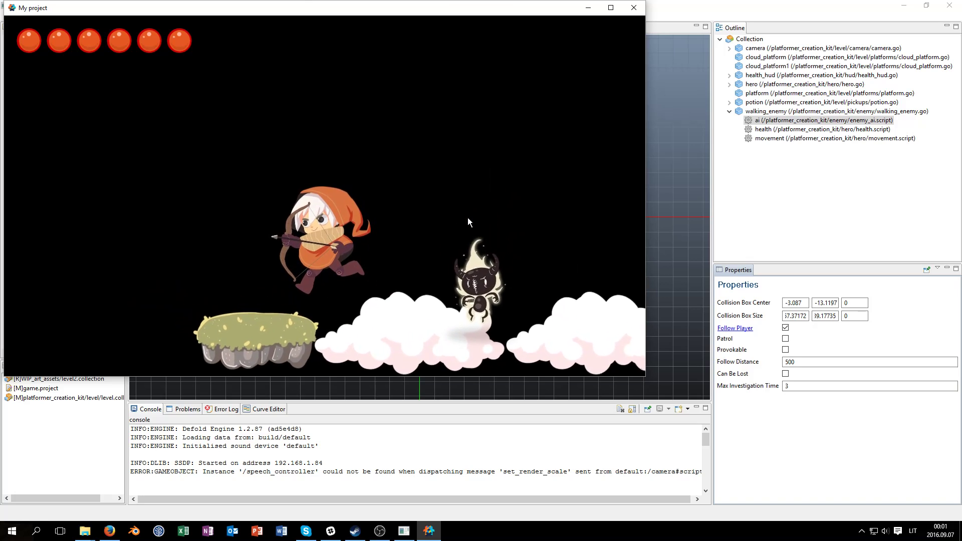
left_click(634, 7)
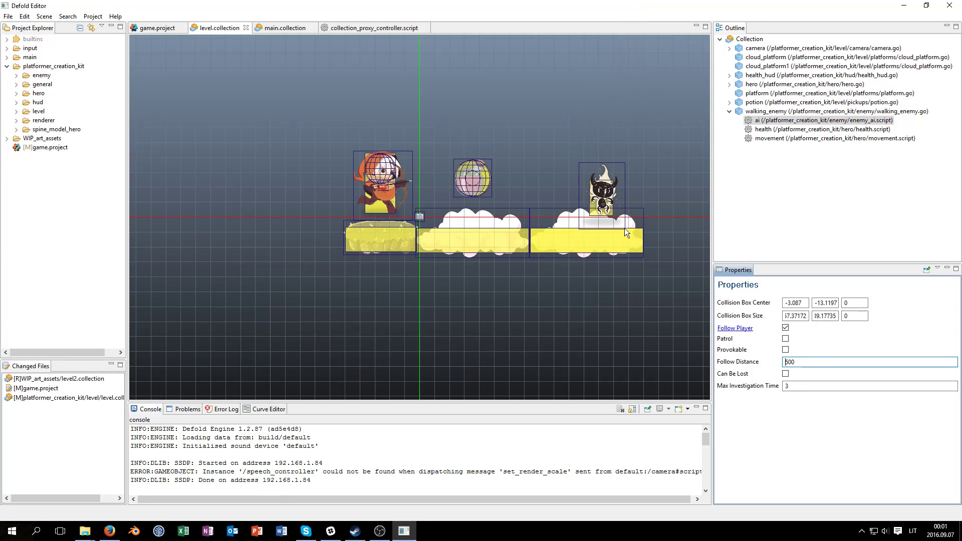
Disable Follow Player and enable Patrol in the walking enemy's ai script, and save the collection
left_click(785, 328)
left_click(785, 339)
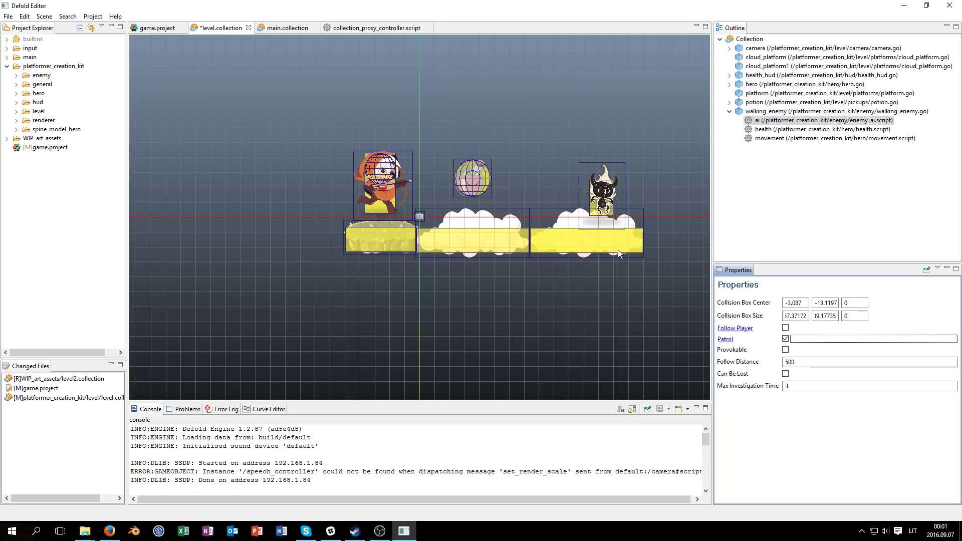
key("ctrl+s")
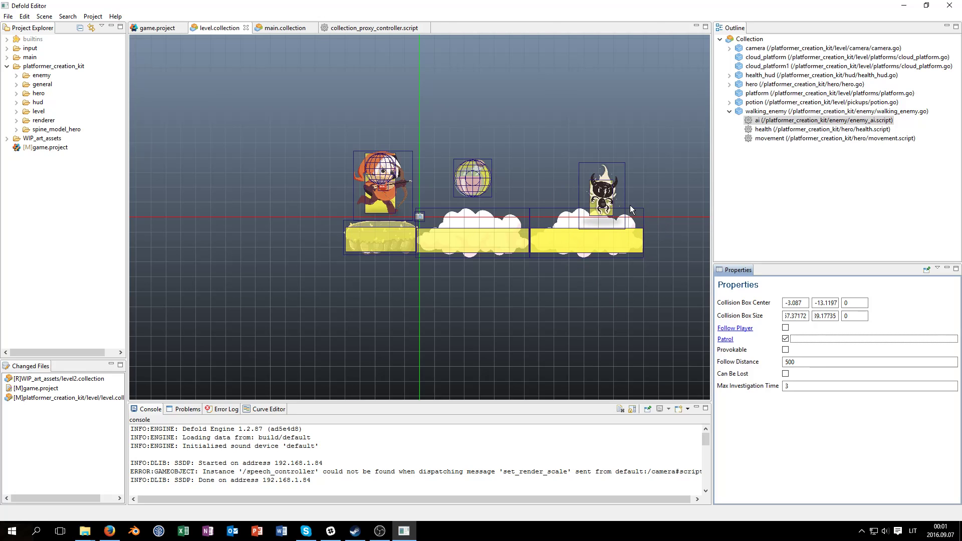
Run the game and move the hero along the clouds to watch how the enemy patrols, and close the game
key("ctrl+b")
left_click(333, 207)
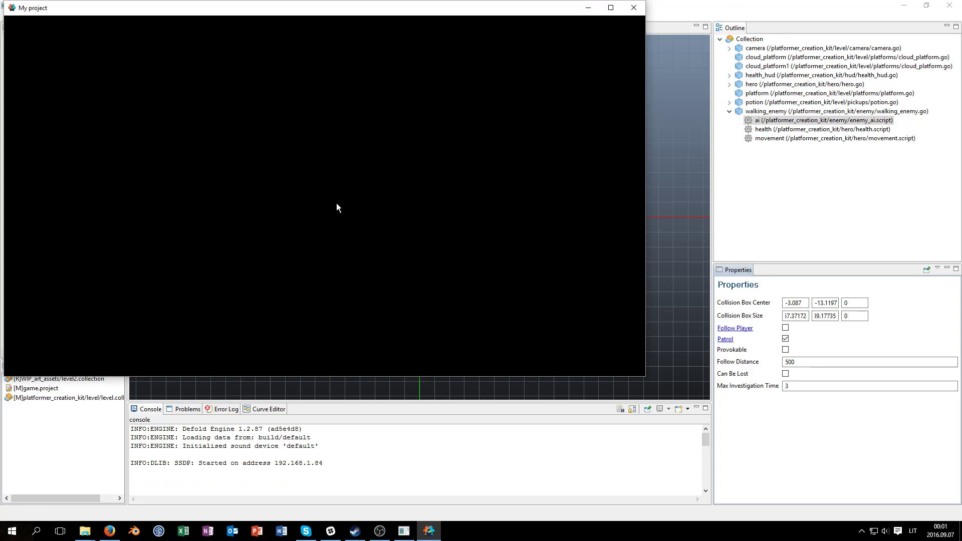
key("d")
key("space")
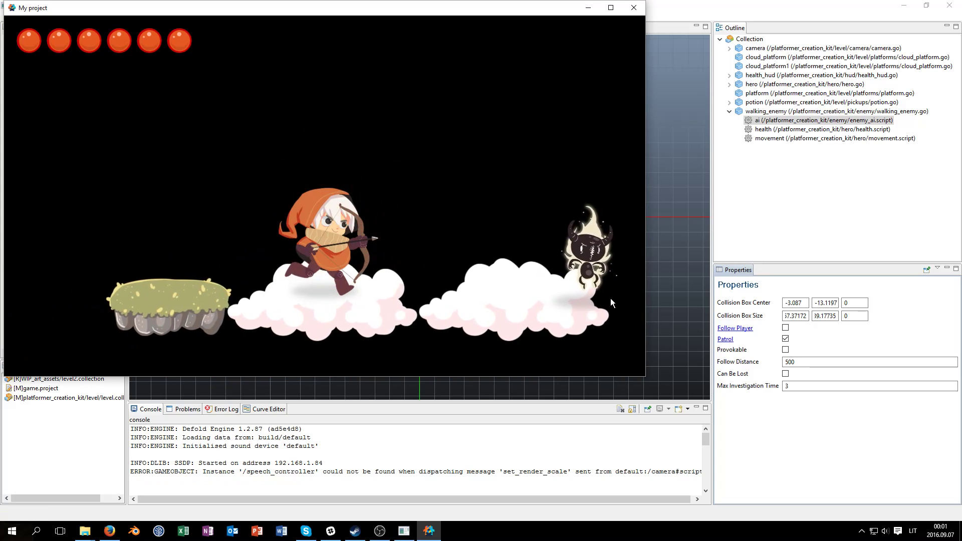
key("d")
key("d")
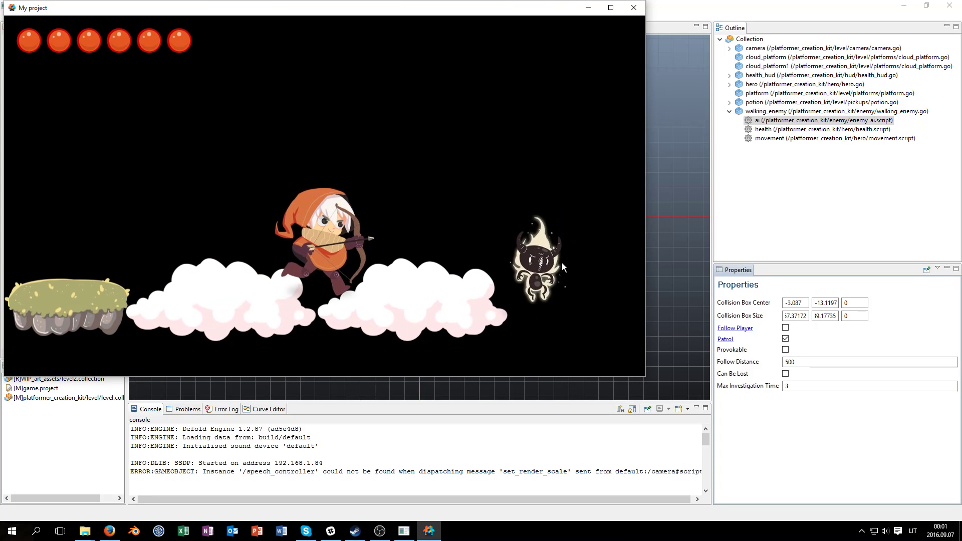
left_click(634, 7)
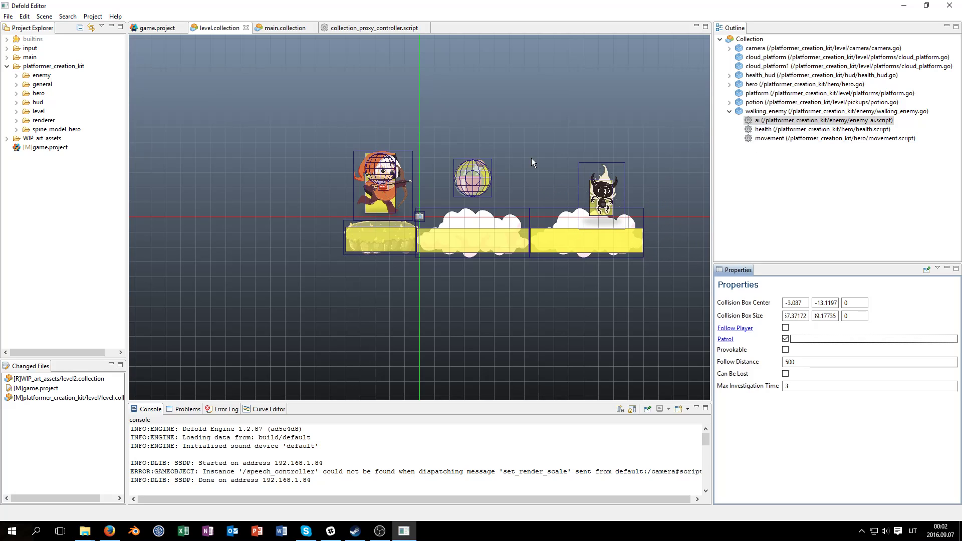
Duplicate the first cloud platform in the collection and place the copy beyond the second cloud at about X 1888, Y 49
left_click(29, 172)
right_click(765, 50)
left_click(742, 64)
left_click(742, 65)
right_click(762, 56)
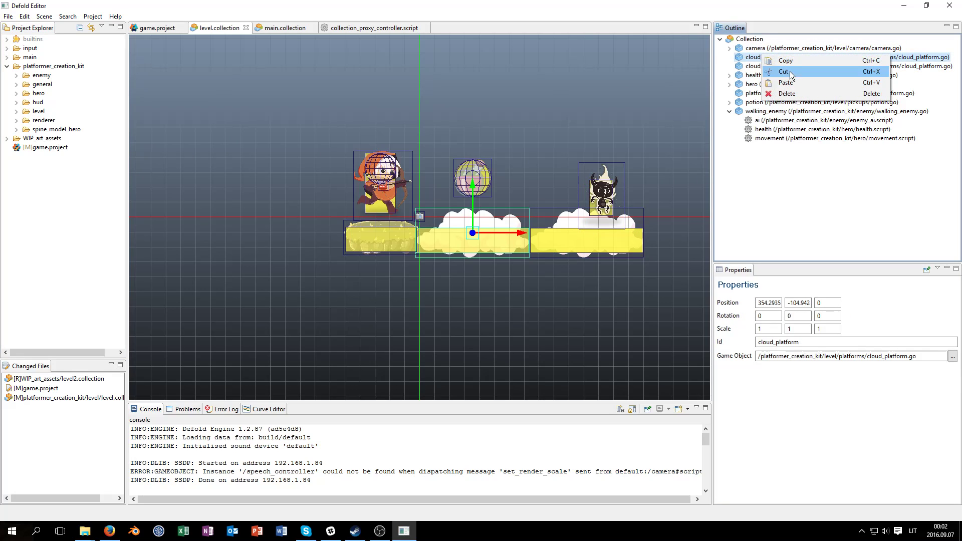
left_click(785, 61)
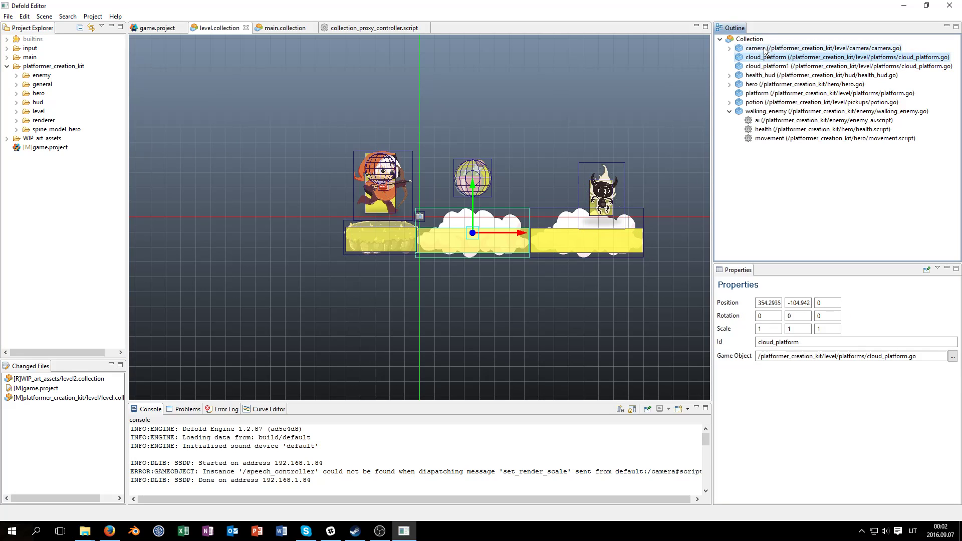
right_click(768, 60)
left_click(749, 38)
right_click(750, 39)
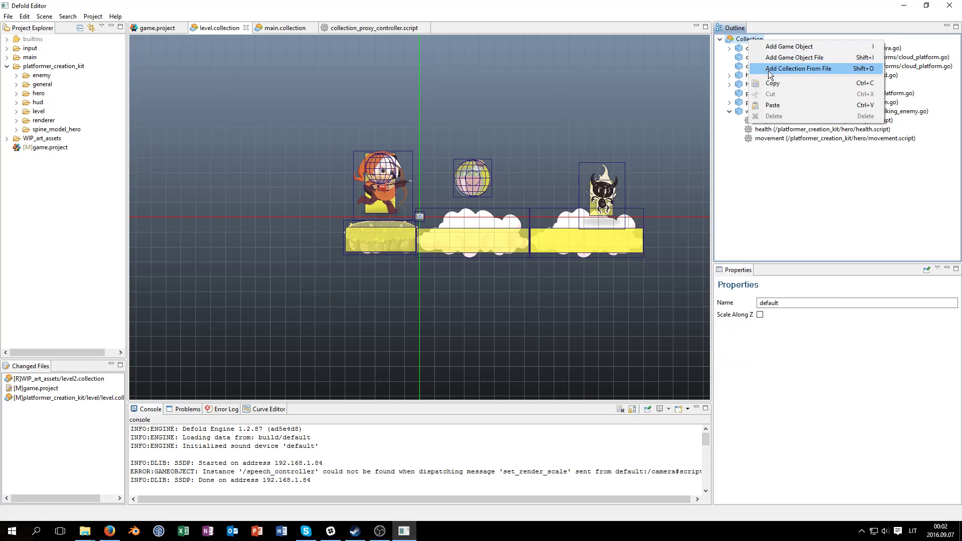
left_click(791, 101)
left_click_drag(512, 230, 701, 184)
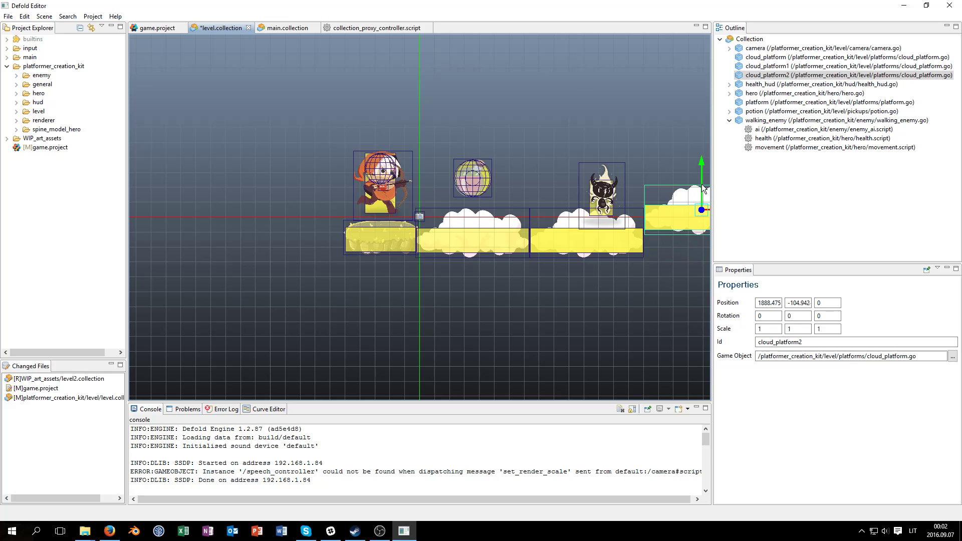
Raise the first cloud platform slightly and move the potion above it to about X 355, Y 607
left_click(472, 232)
left_click_drag(471, 195, 479, 99)
left_click(484, 169)
left_click(486, 173)
Run the game and move the hero onto the raised first cloud to test the enemy's patrol between the higher platforms, and close the game
key("ctrl+b")
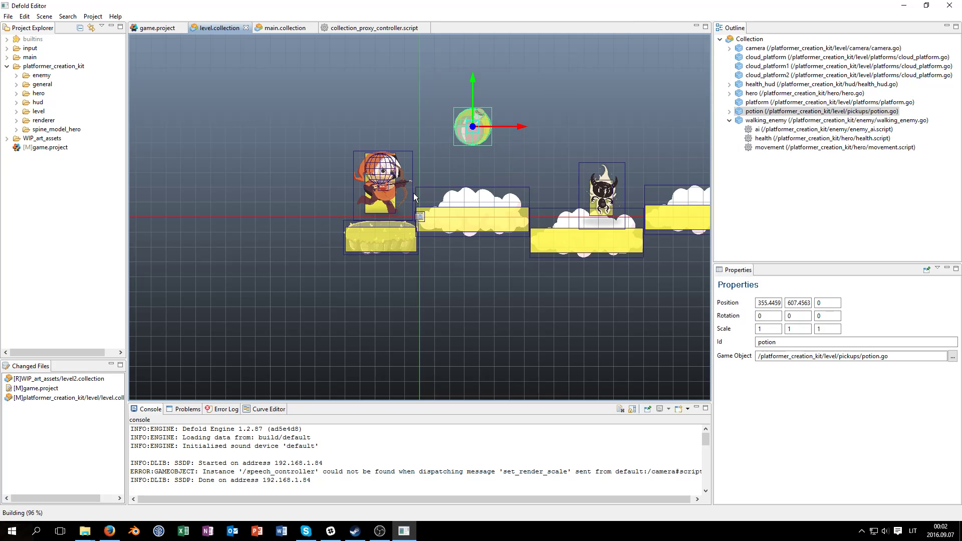
key("d")
key("space")
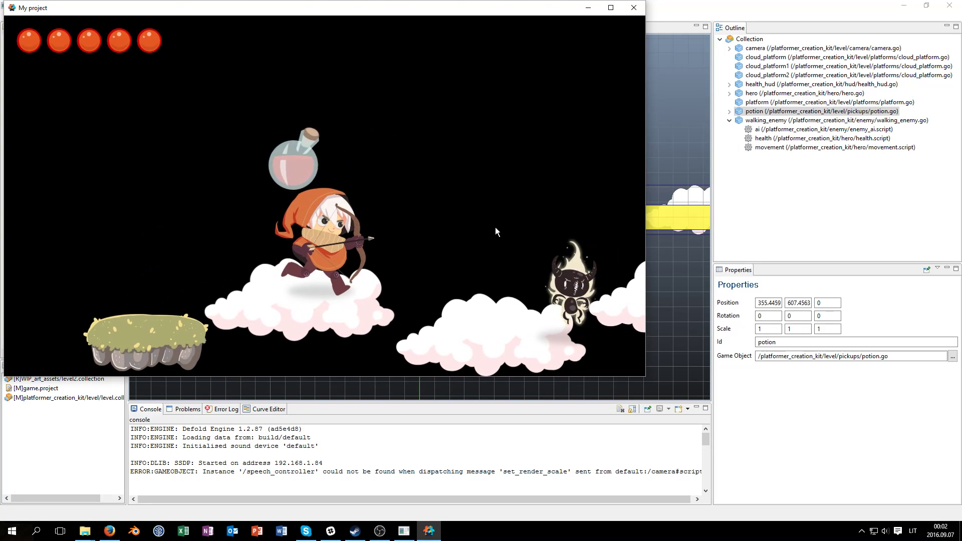
key("Right")
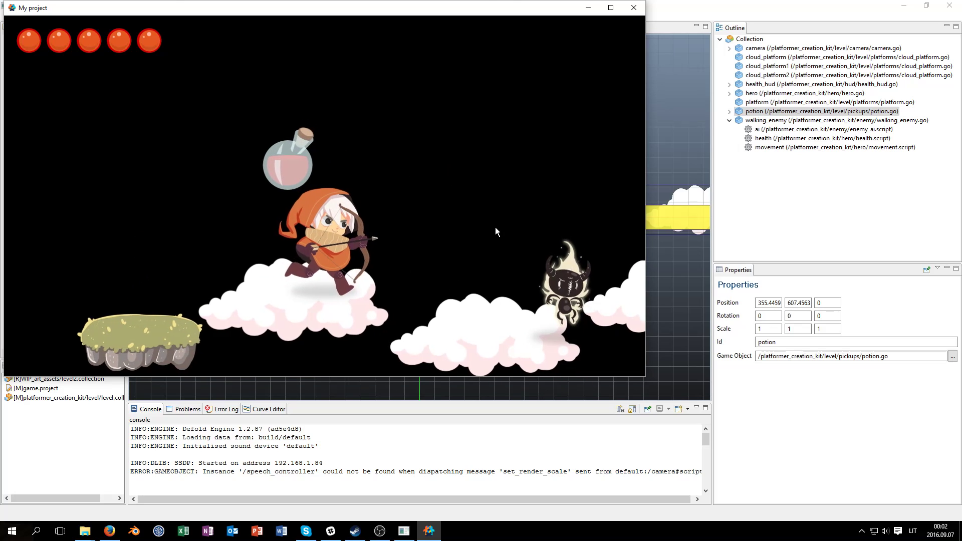
left_click(634, 7)
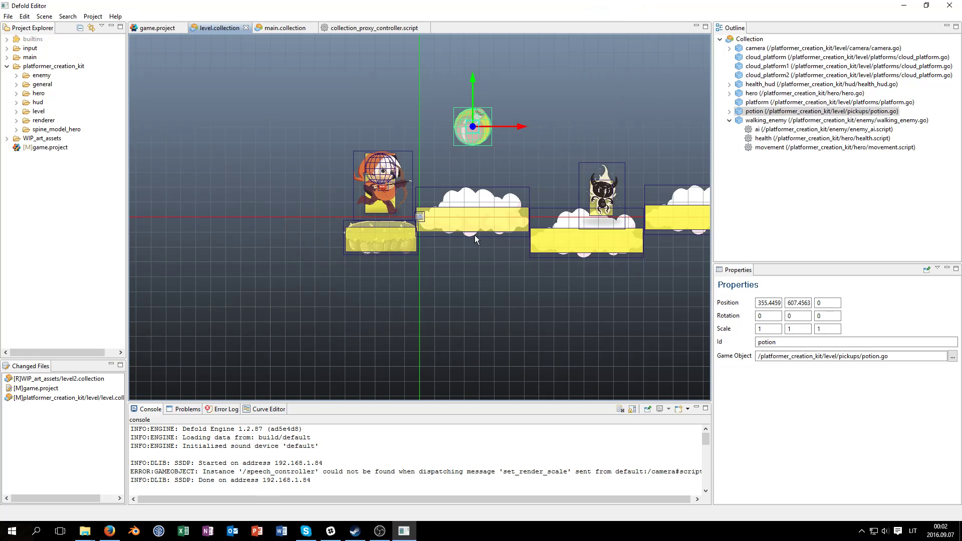
Disable Patrol and enable Provokable in the walking enemy's ai script
left_click(615, 190)
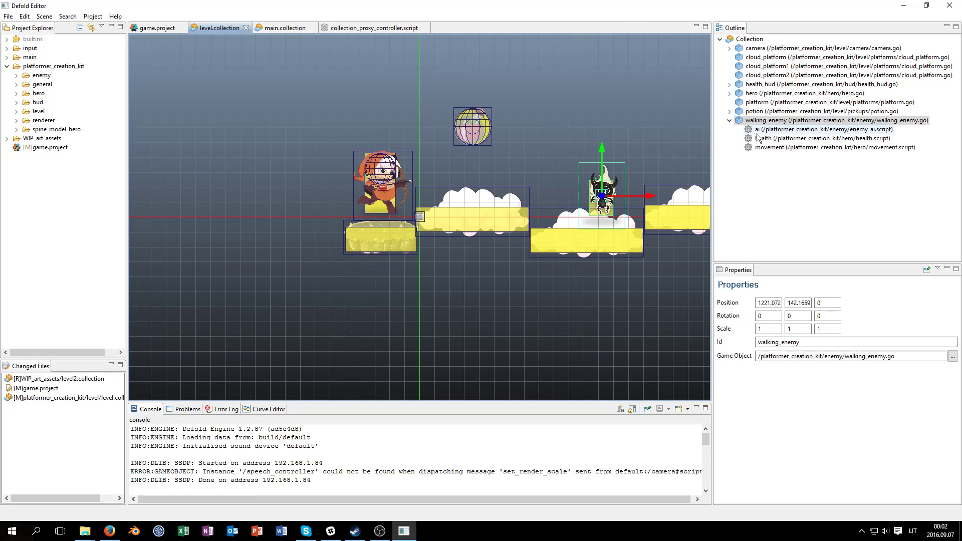
left_click(779, 121)
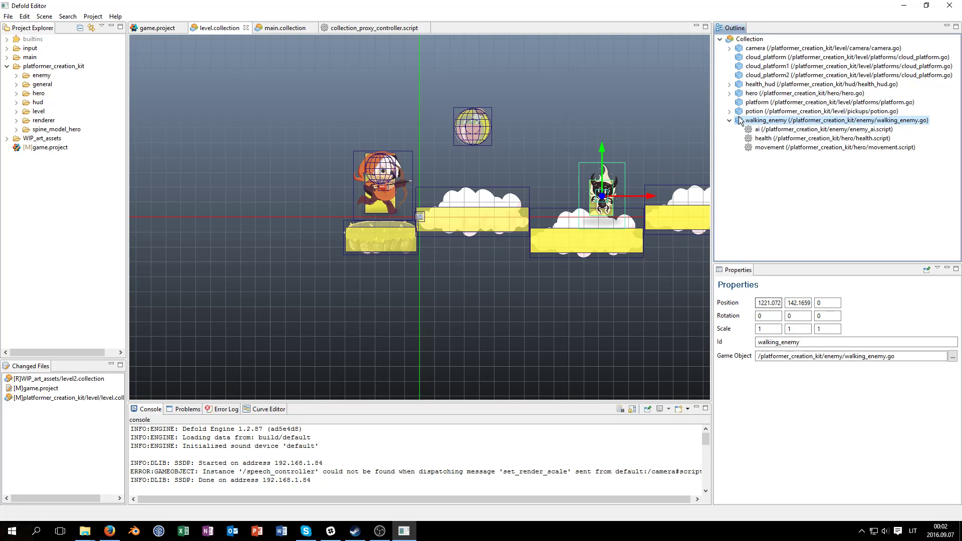
left_click(764, 130)
left_click(785, 339)
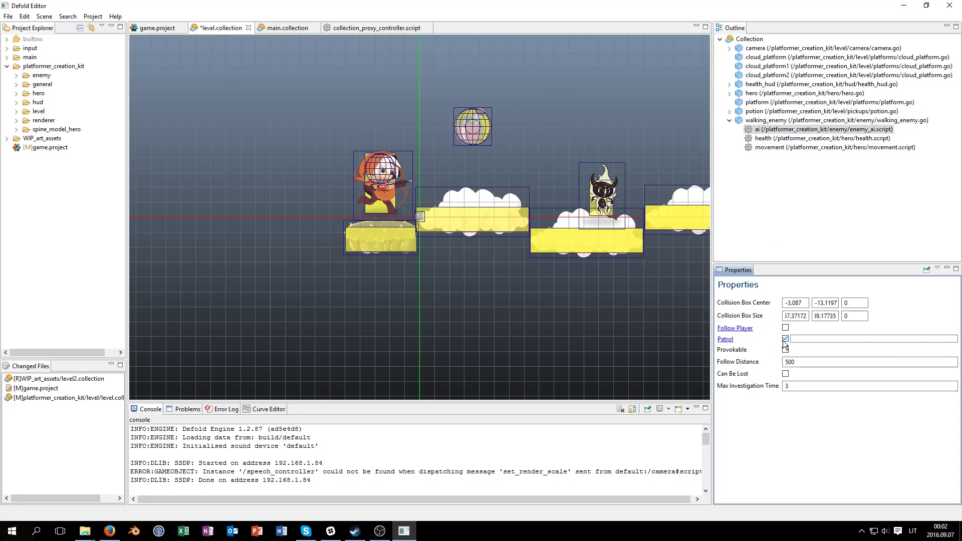
left_click(785, 349)
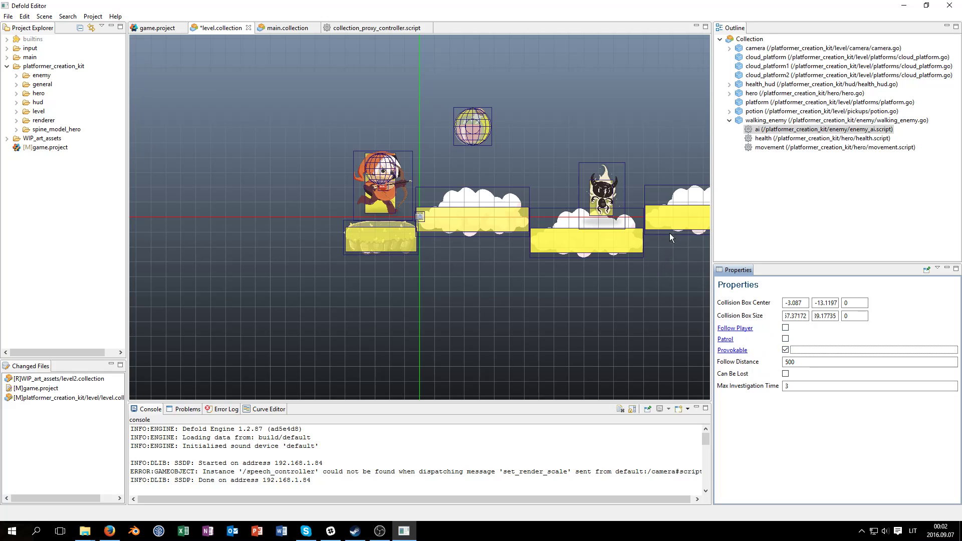
Nudge the third cloud left and the first cloud and ground platform right to tighten the platform gaps, and reselect the enemy's ai script
left_click(708, 210)
left_click_drag(708, 209, 704, 210)
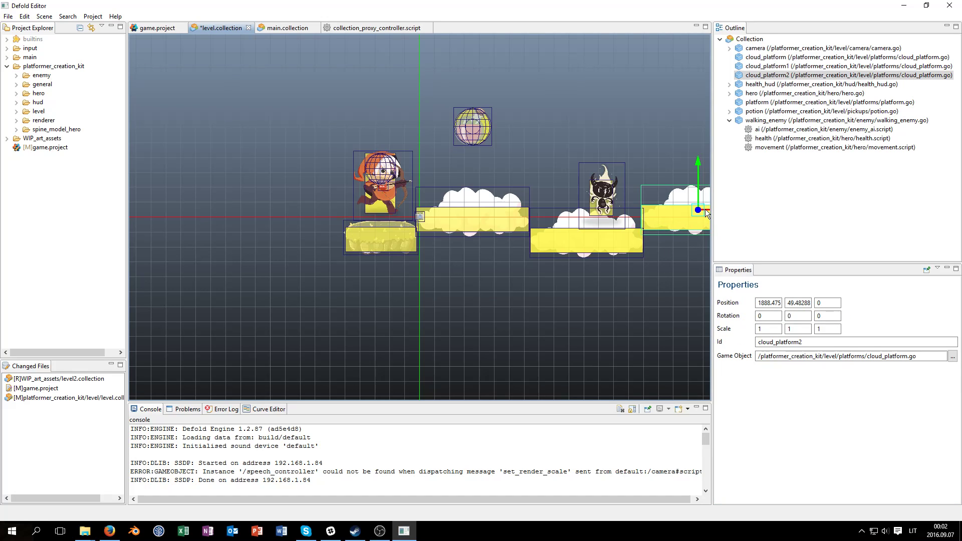
left_click(467, 233)
left_click_drag(528, 213, 531, 216)
left_click(401, 229)
left_click_drag(417, 239, 421, 239)
left_click(814, 129)
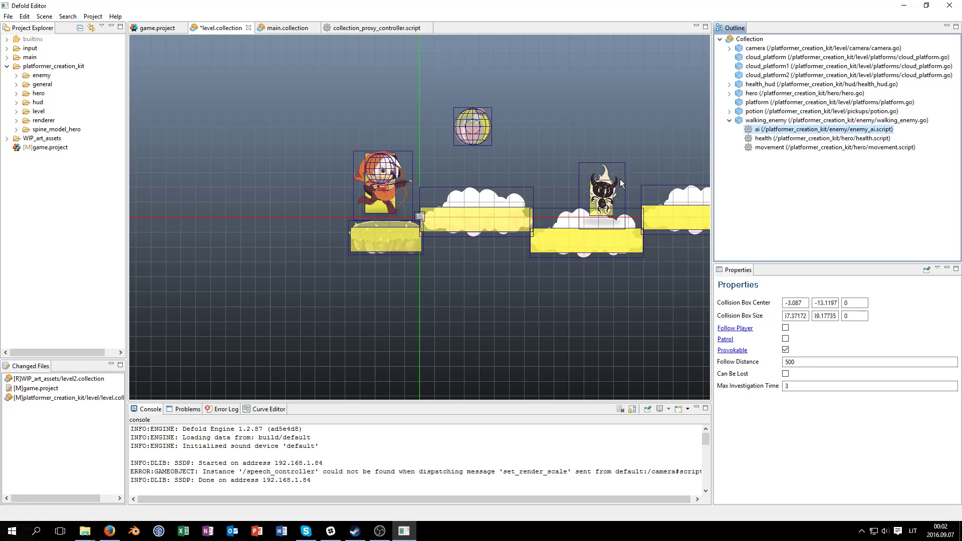
Enable Patrol alongside Provokable in the walking enemy's ai script and save the level
left_click(406, 180)
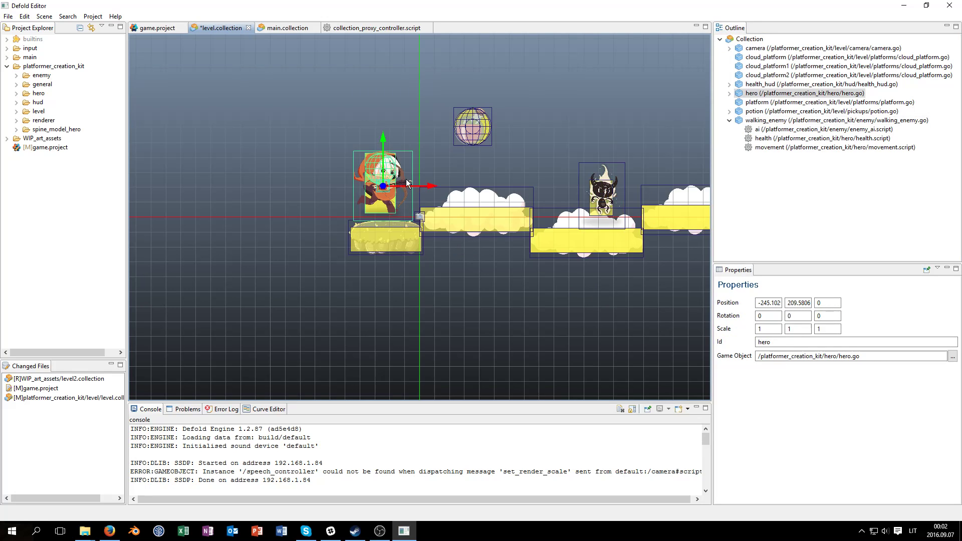
left_click(644, 298)
left_click(600, 192)
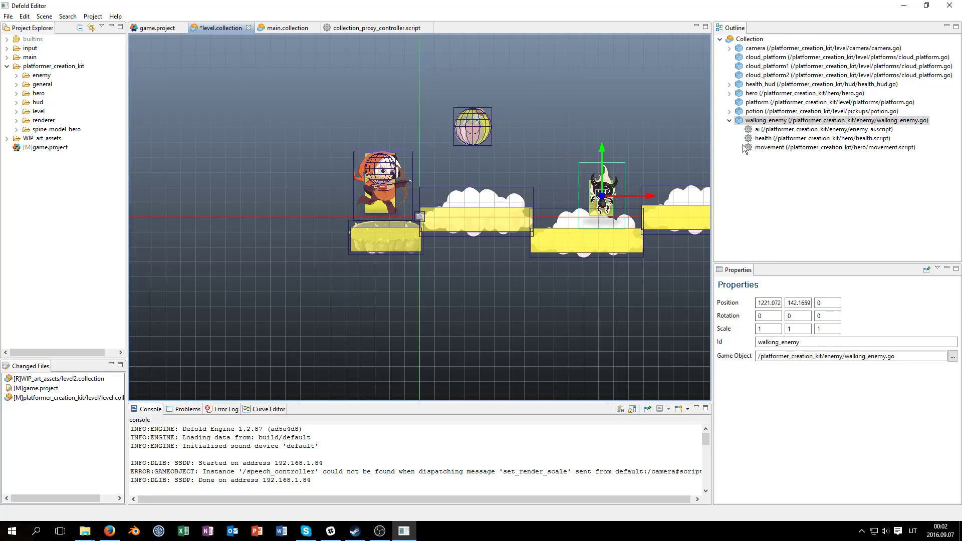
left_click(801, 129)
left_click(785, 339)
left_click(785, 340)
key("ctrl+s")
Run the game, move the hero onto the first cloud and shoot the patrolling enemy with an arrow to provoke it
key("ctrl+b")
left_click(367, 221)
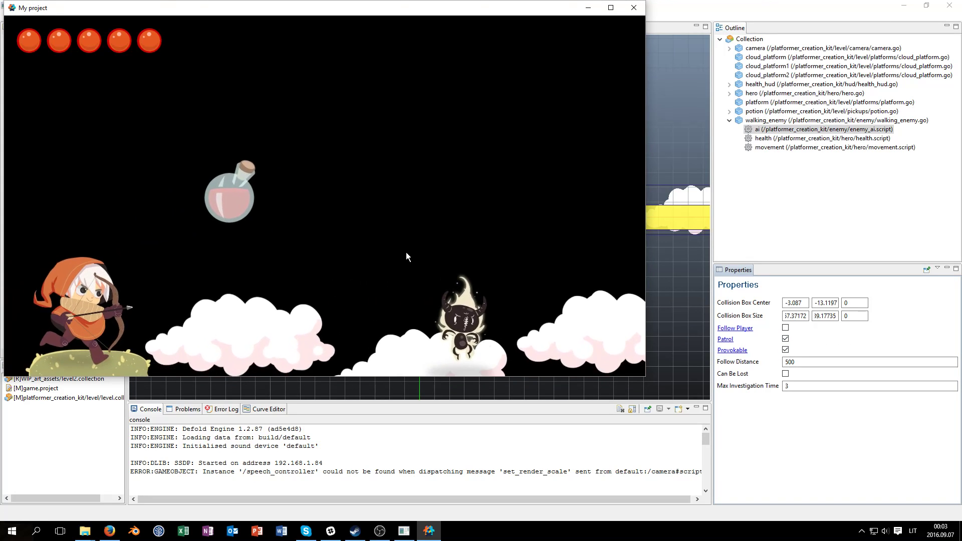
key("Right")
key("space")
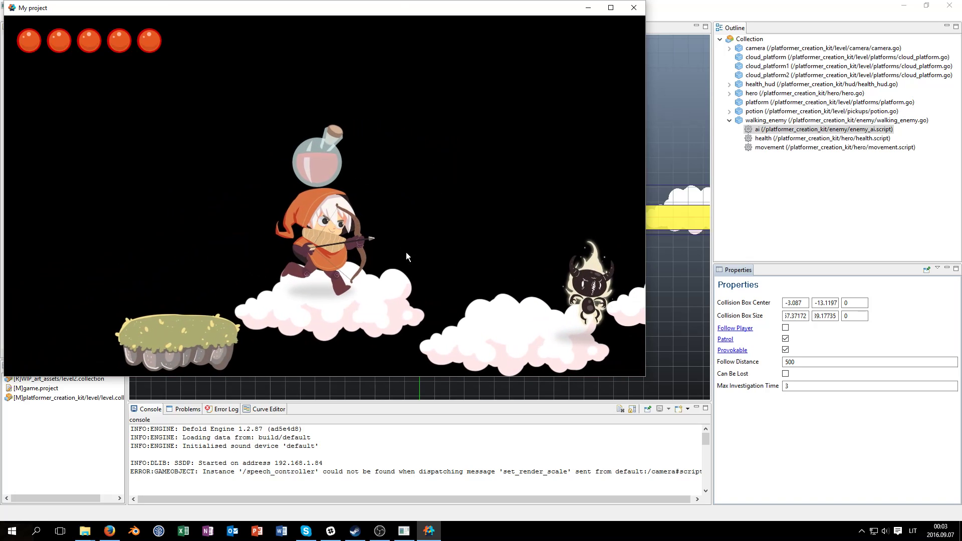
key("Right")
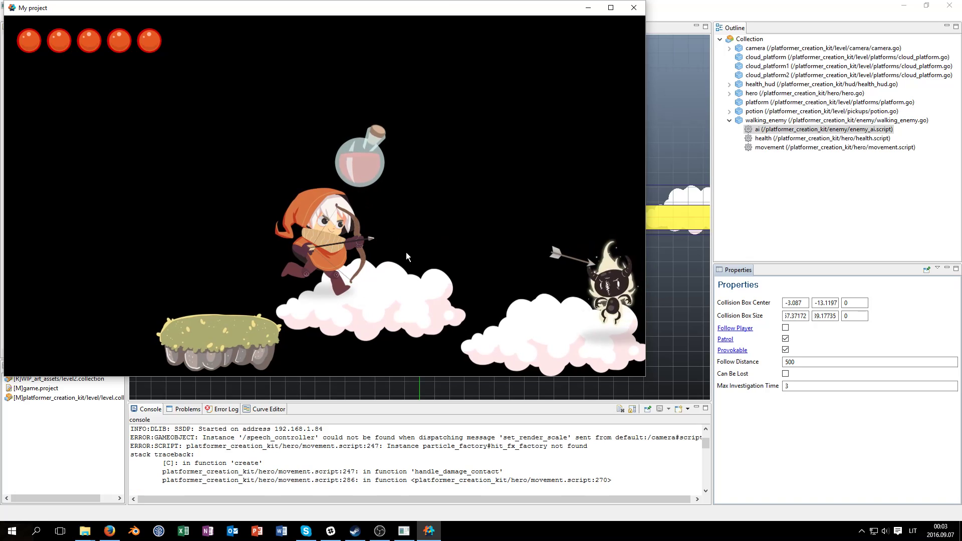
key("Left")
key("Right")
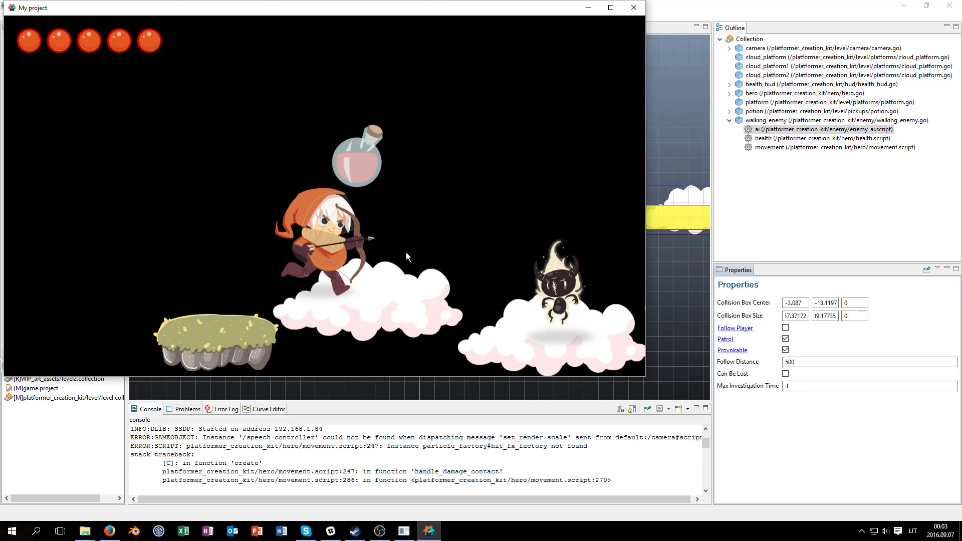
Retreat the hero across the ground platform and off its edge to test the provoked enemy's chase, and close the game
key("Left")
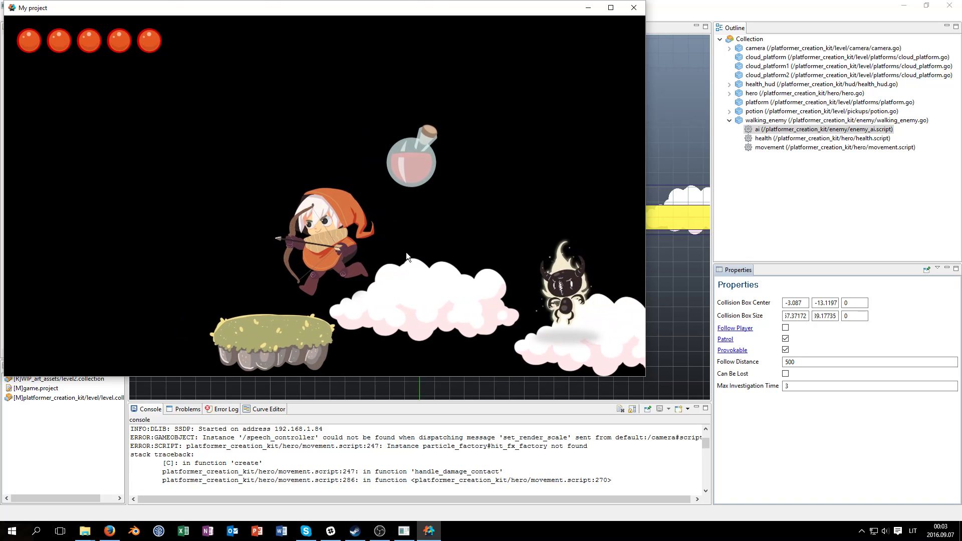
key("Left")
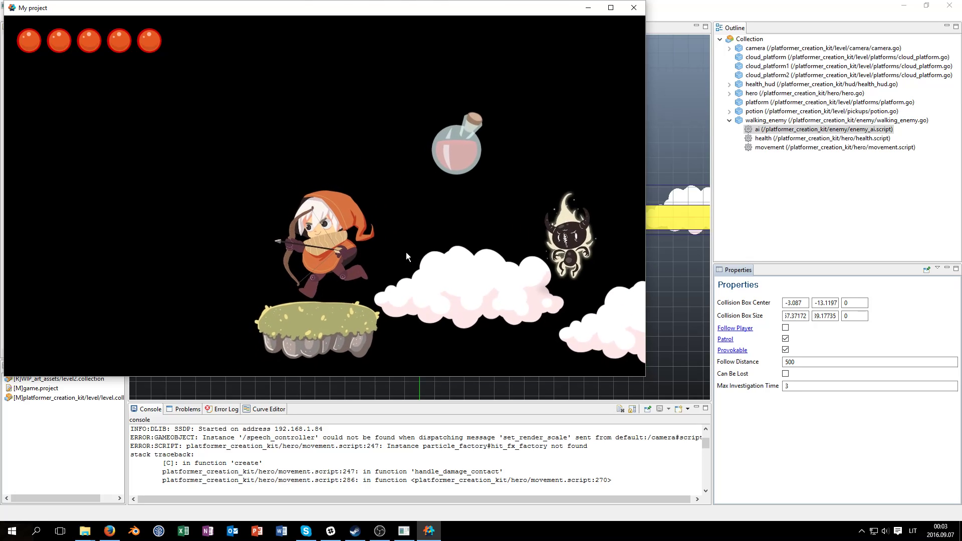
key("Right")
key("Right")
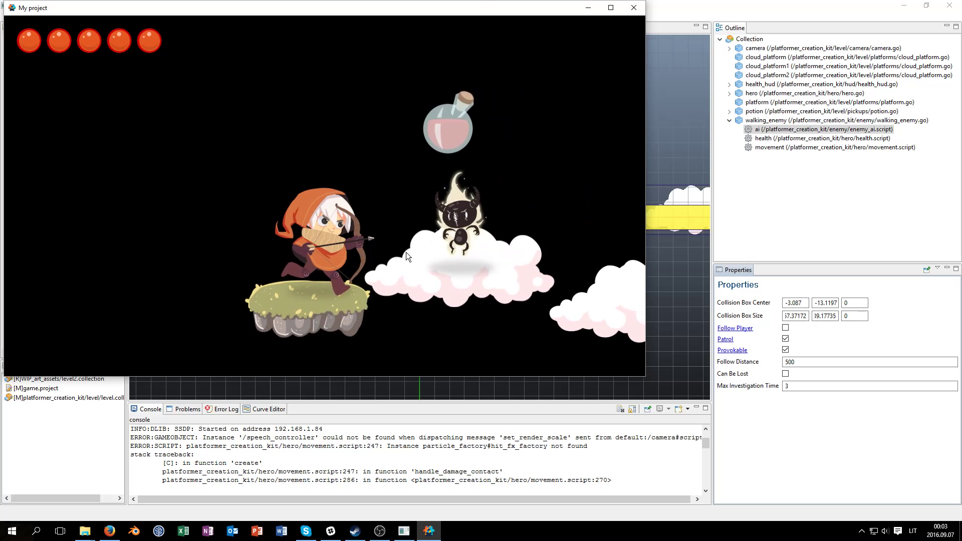
key("Left")
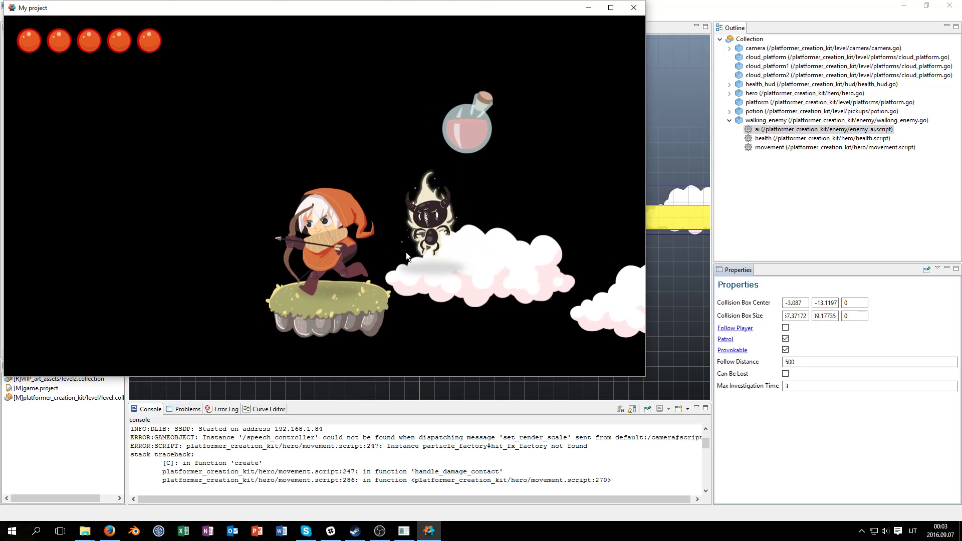
key("Left")
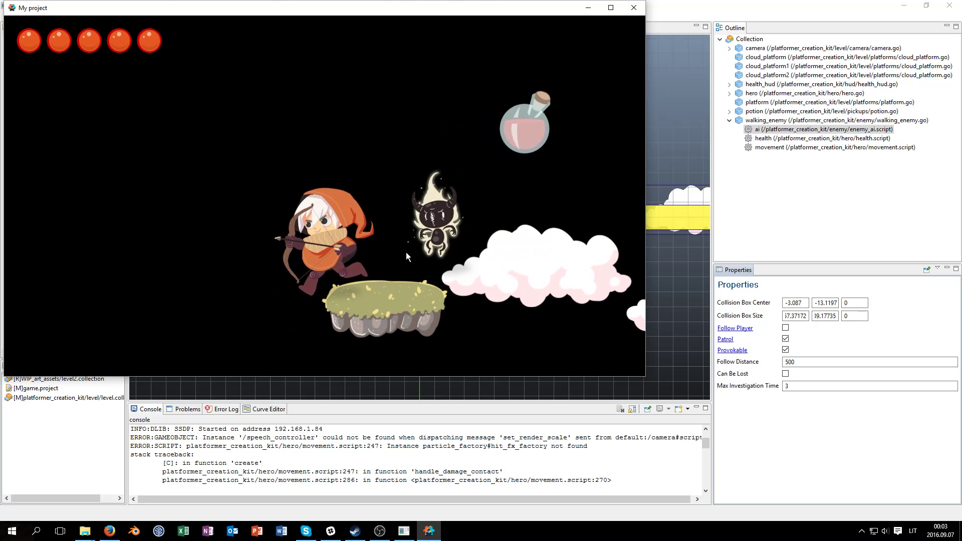
key("Left")
key("Right")
key("space")
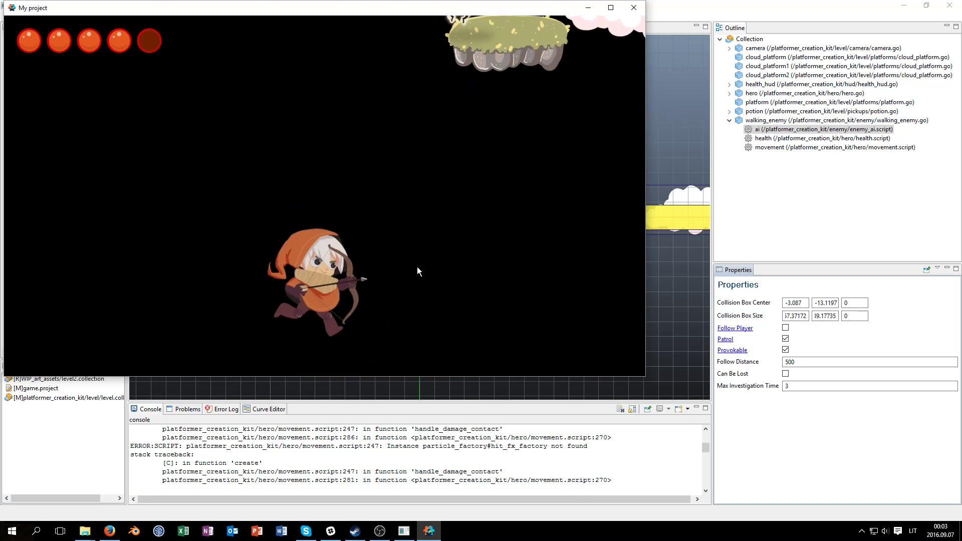
left_click(634, 8)
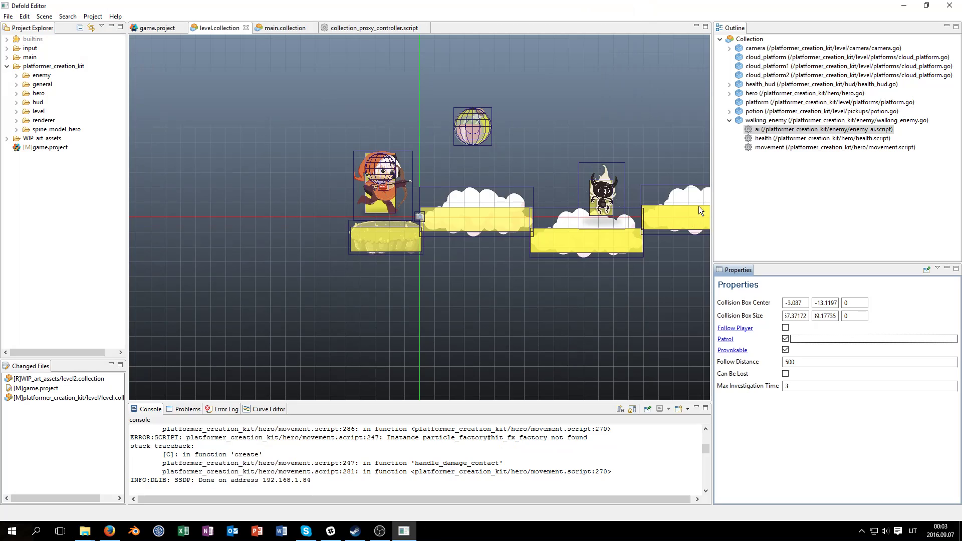
Disable Provokable and Patrol in the walking enemy's ai script
left_click(761, 130)
left_click(784, 350)
left_click(784, 339)
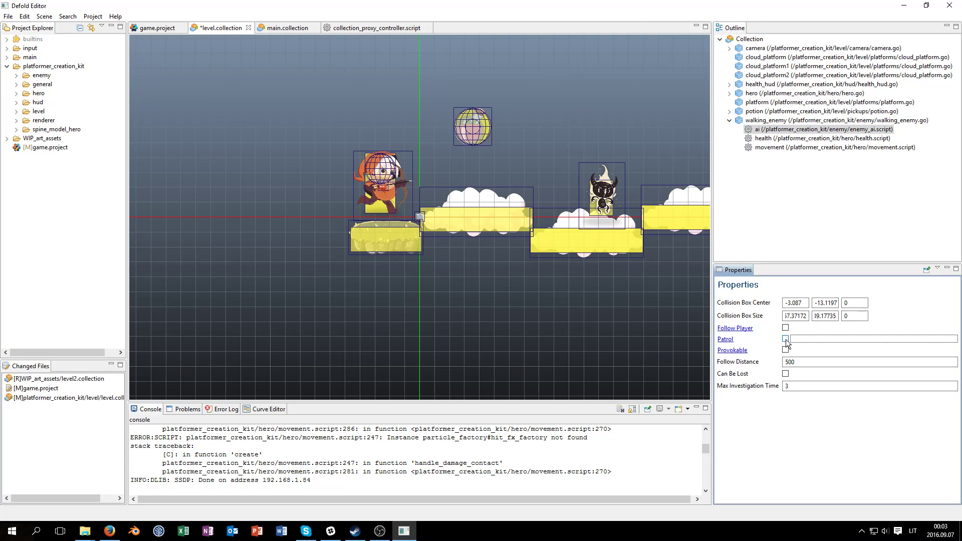
Enable Can Be Lost in the walking enemy's ai script and save the level
double_click(790, 362)
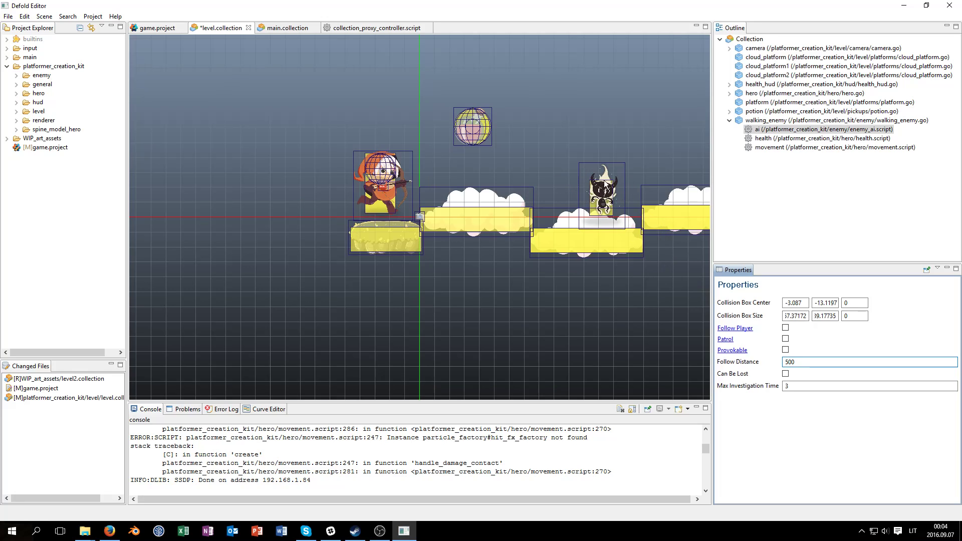
left_click(784, 374)
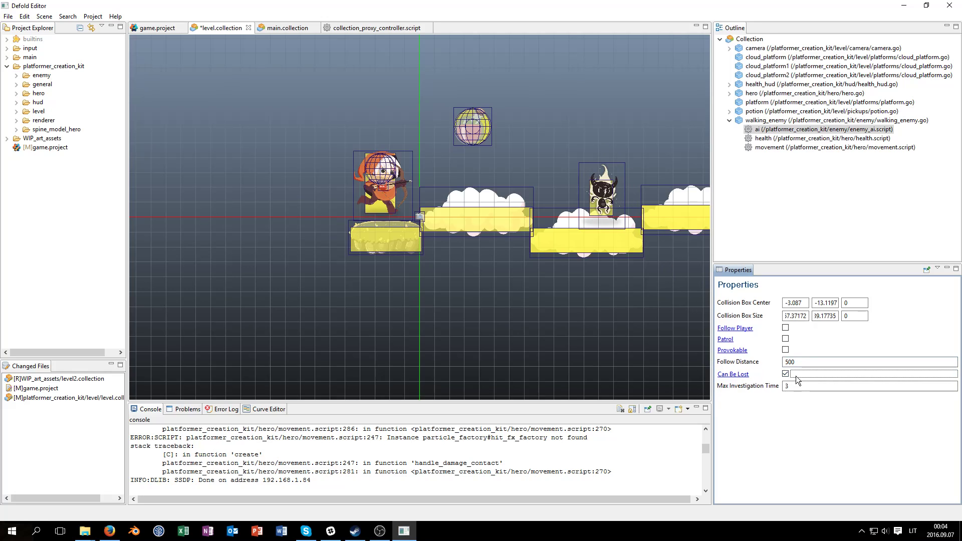
left_click(809, 359)
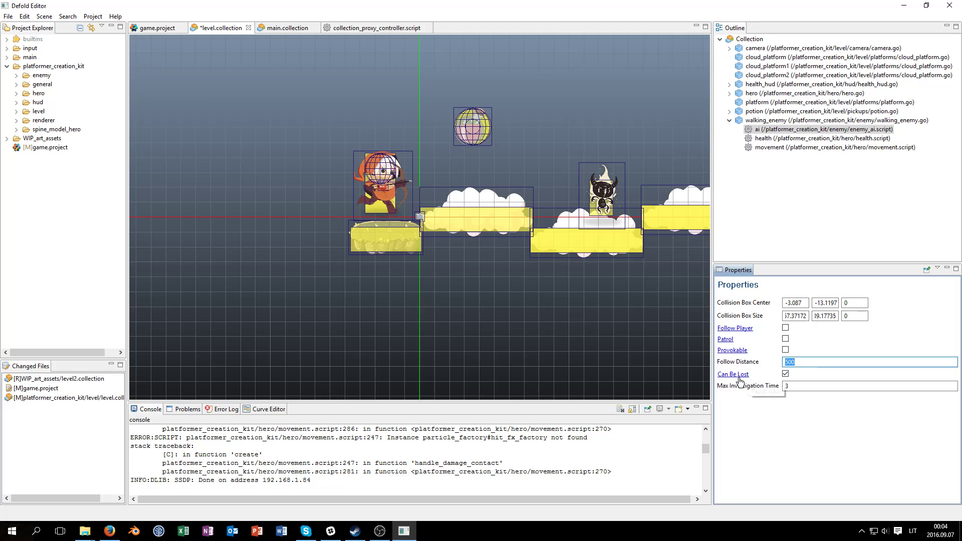
left_click(605, 192)
left_click(628, 106)
left_click(761, 132)
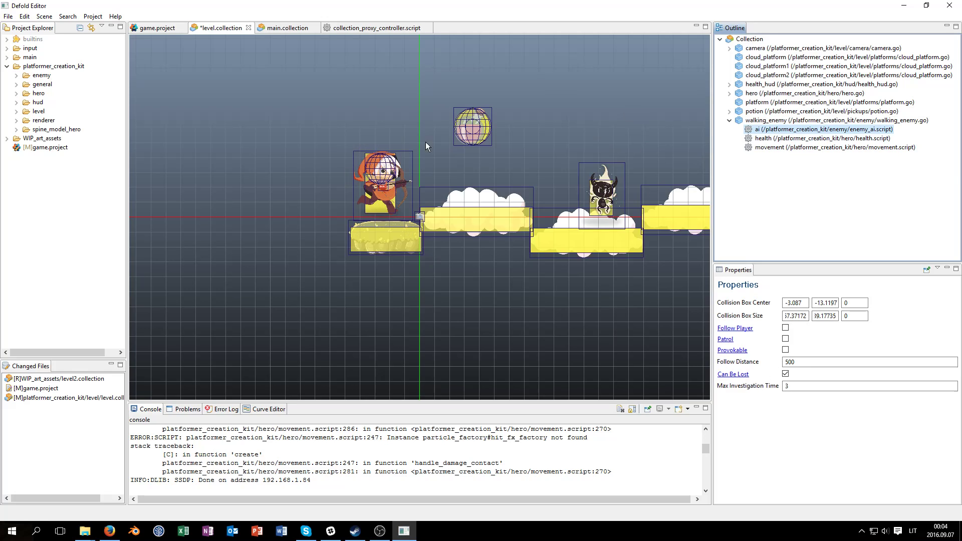
left_click(549, 115)
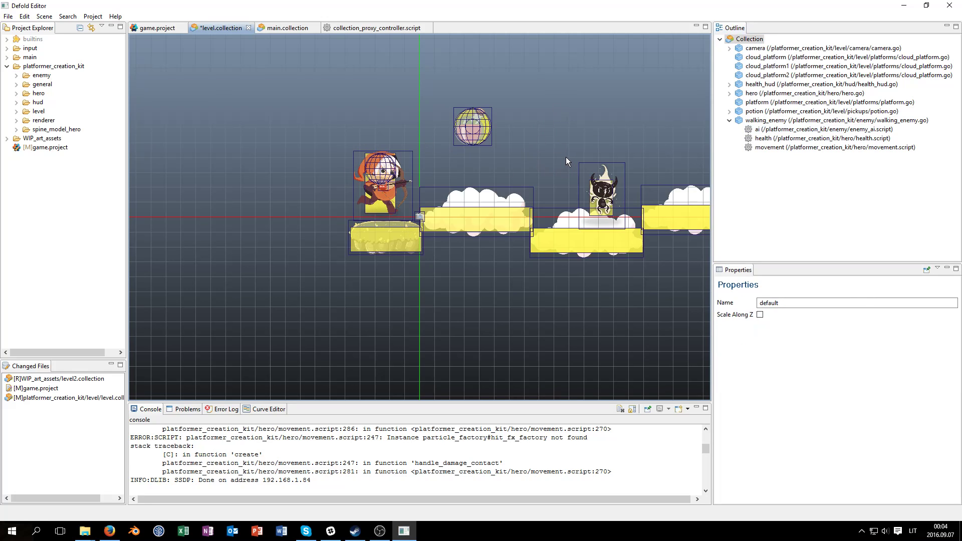
key("ctrl+s")
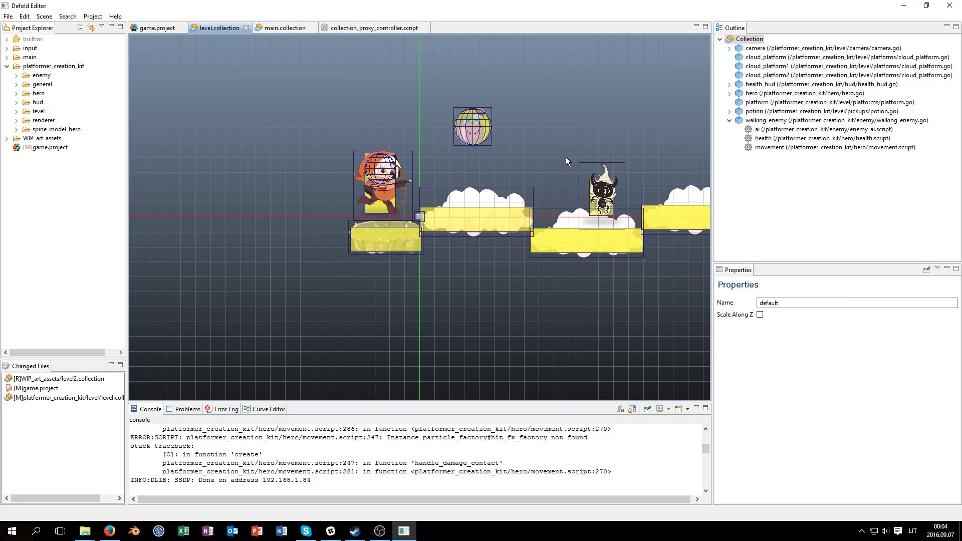
left_click(728, 121)
left_click(729, 123)
left_click(729, 120)
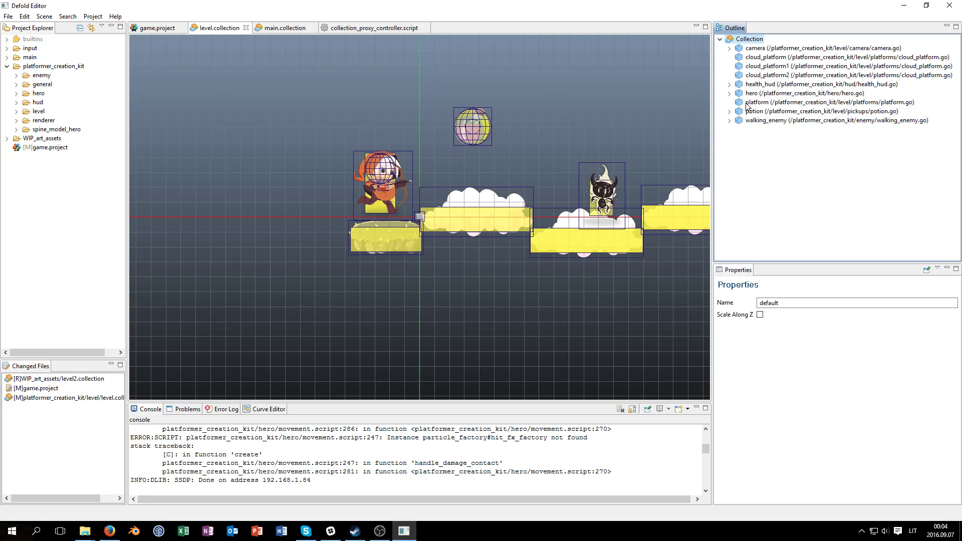
right_click(757, 38)
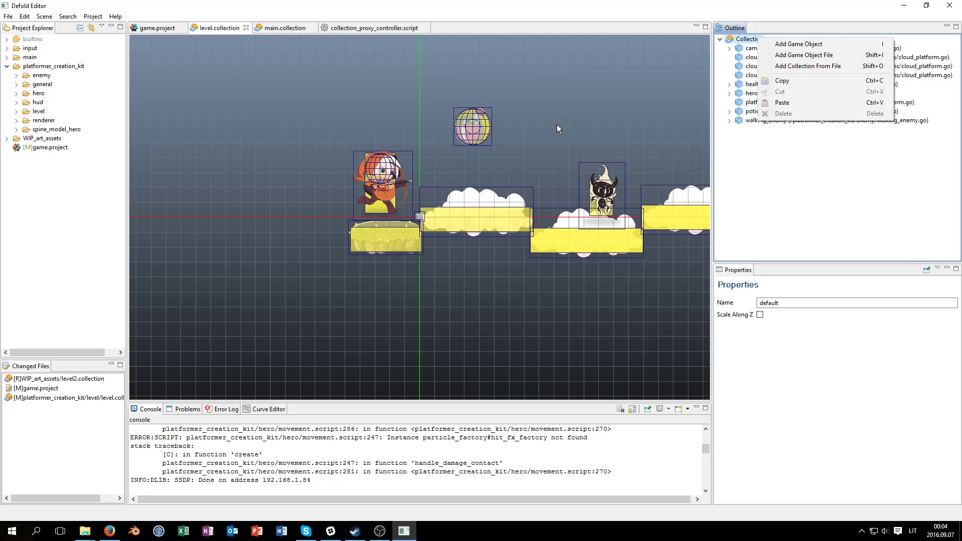
left_click(800, 56)
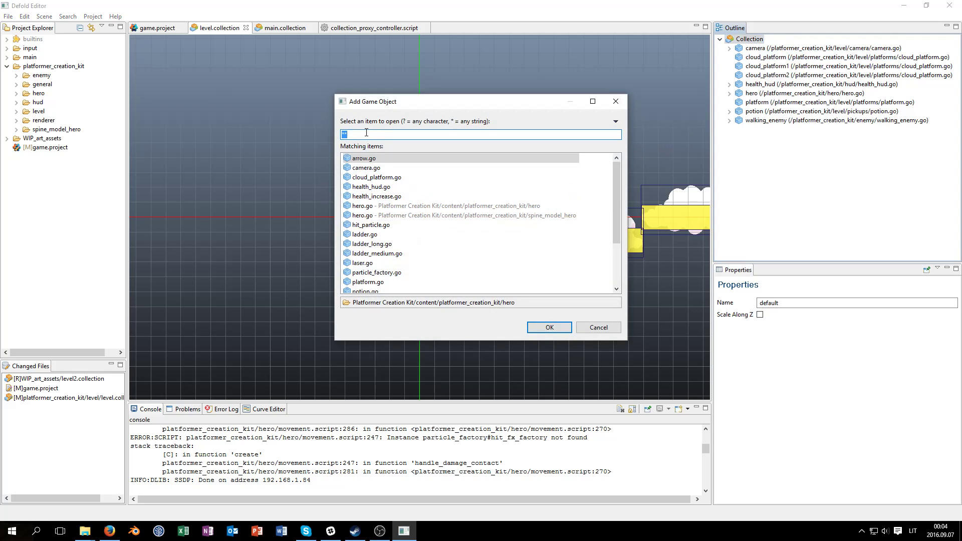
type("spee")
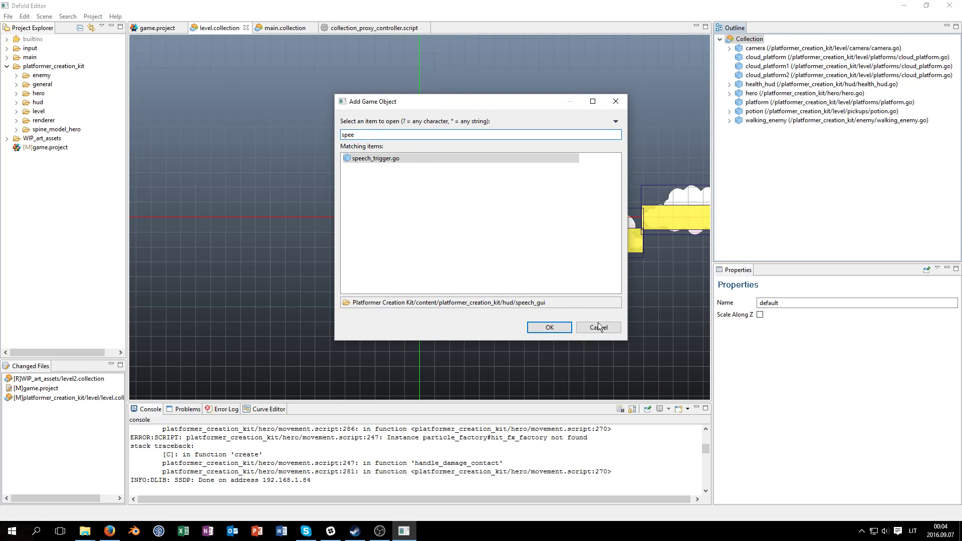
left_click(593, 327)
Add an empty game object to the level collection and set its Id to speech_controller
right_click(751, 39)
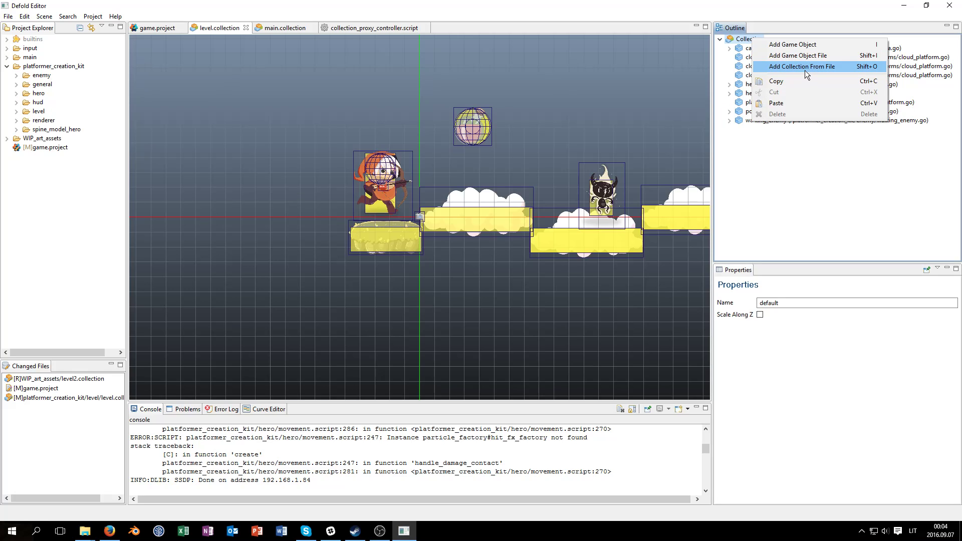
left_click(795, 46)
double_click(748, 342)
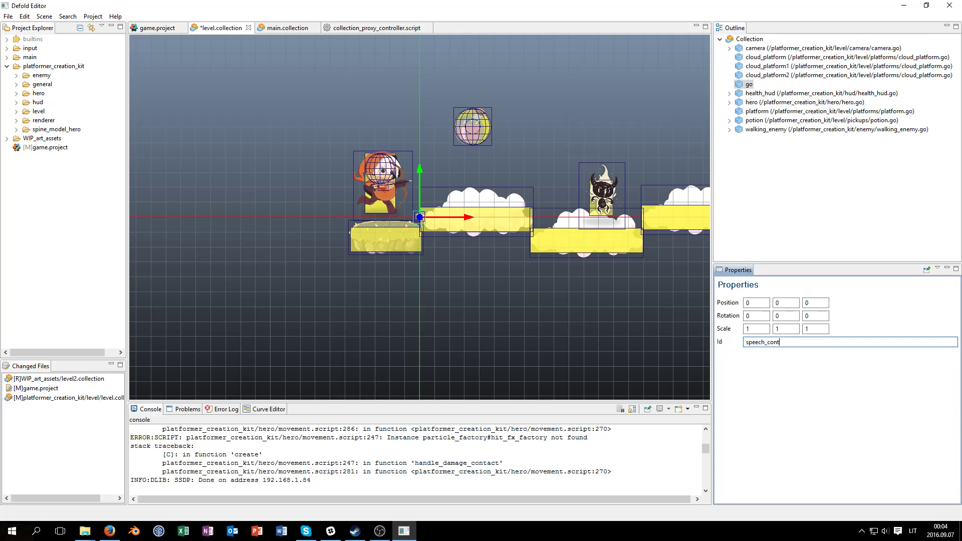
key("Return")
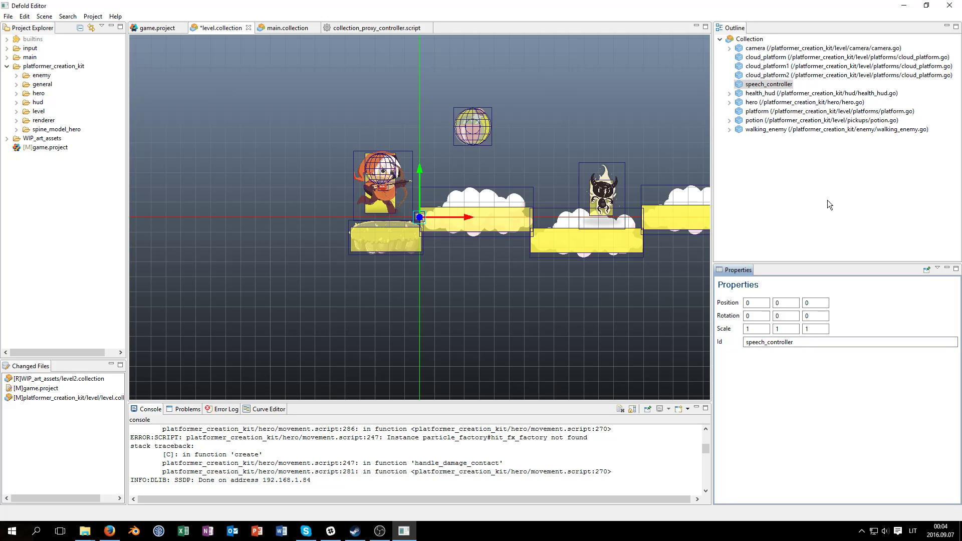
Add speech_controller.script from file as a component of the speech_controller game object
right_click(771, 84)
left_click(811, 99)
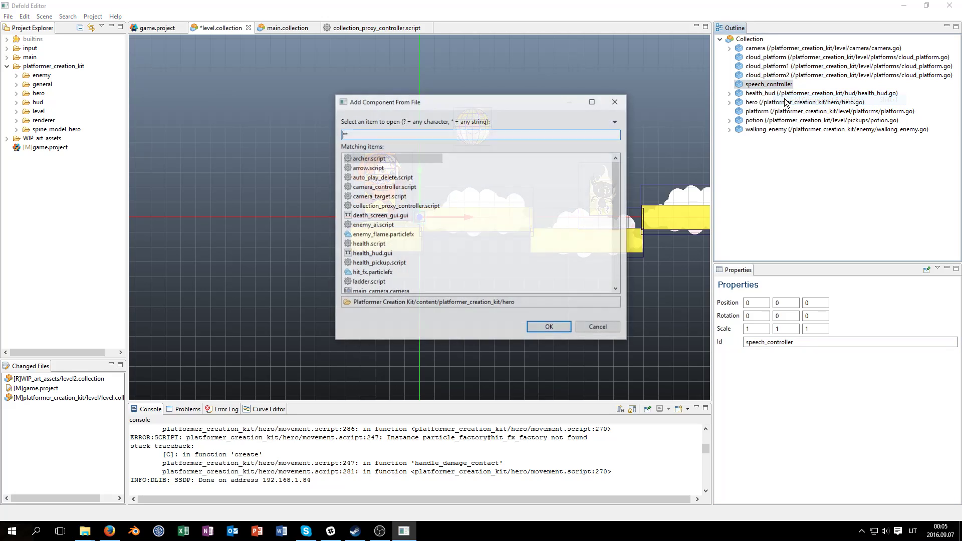
double_click(383, 132)
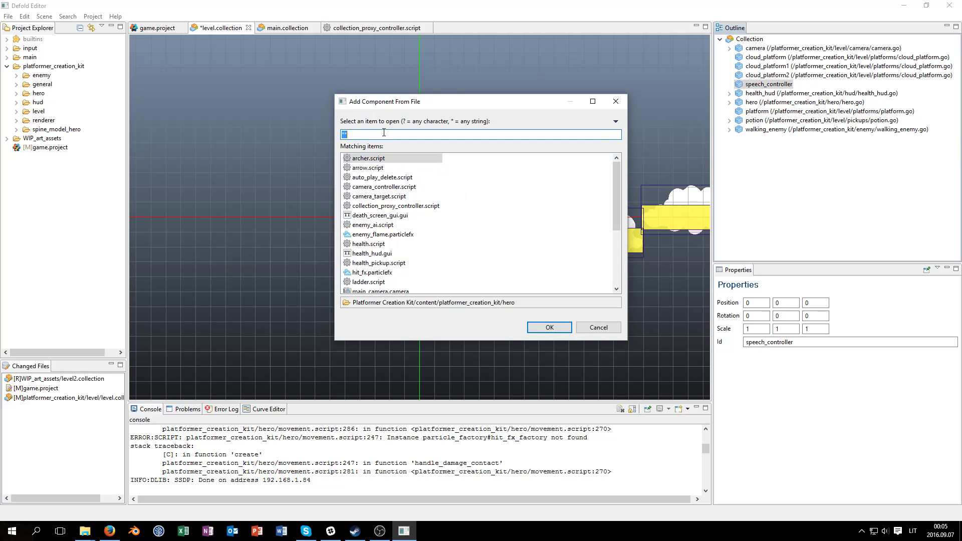
type("speec")
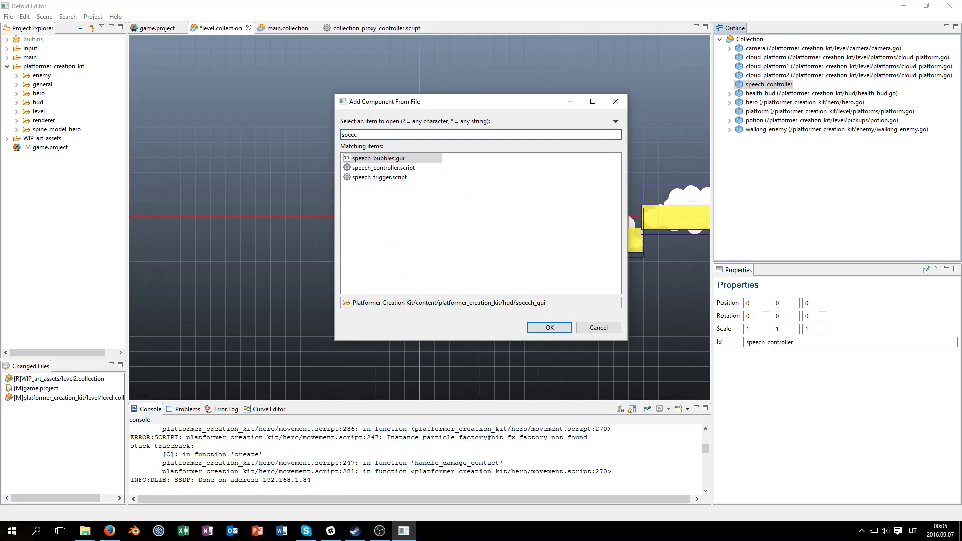
left_click(379, 177)
left_click(383, 168)
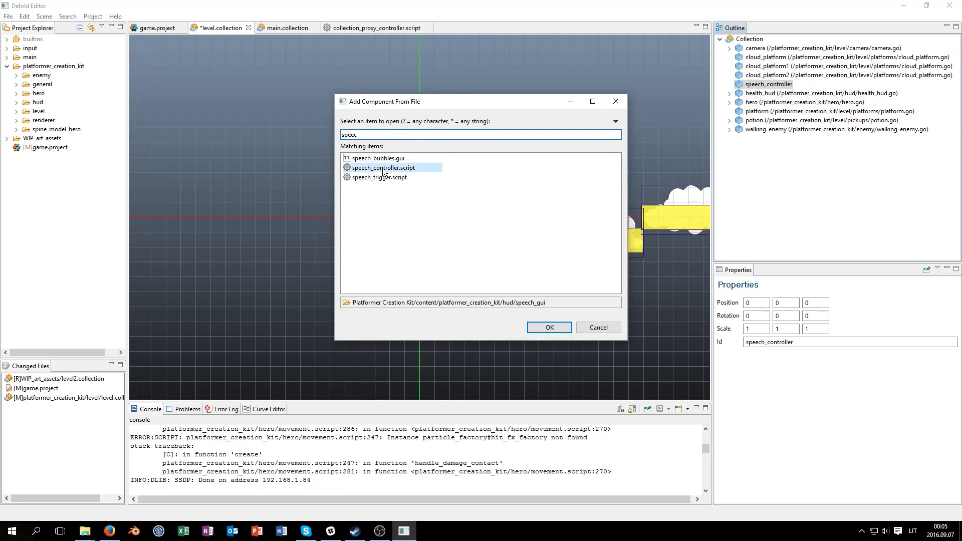
double_click(384, 167)
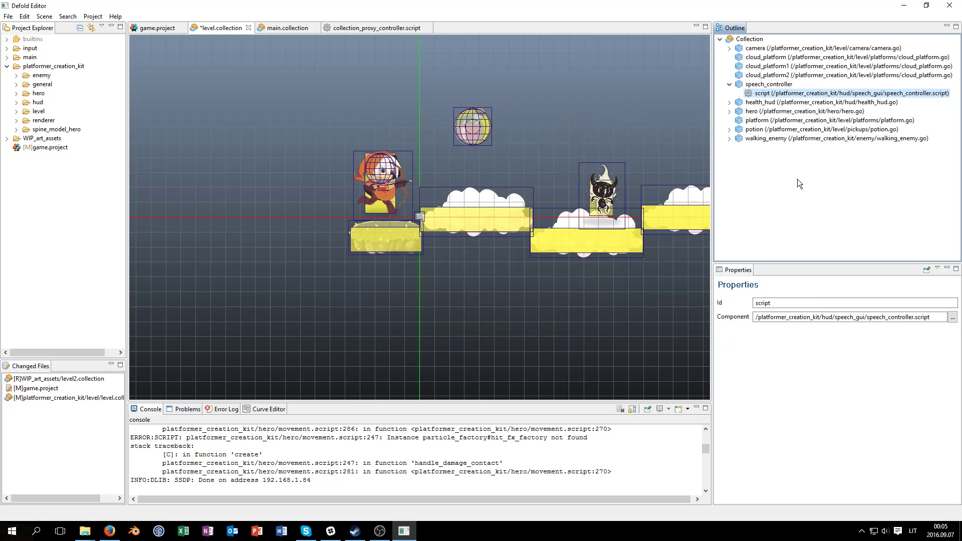
Add speech_bubbles.gui from file as a component of the speech_controller game object
right_click(762, 85)
left_click(802, 102)
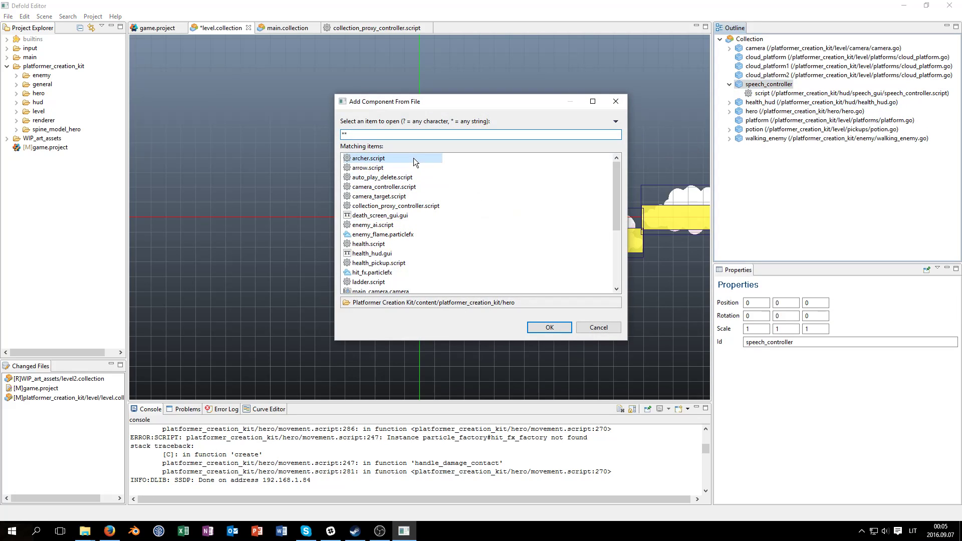
type("spee")
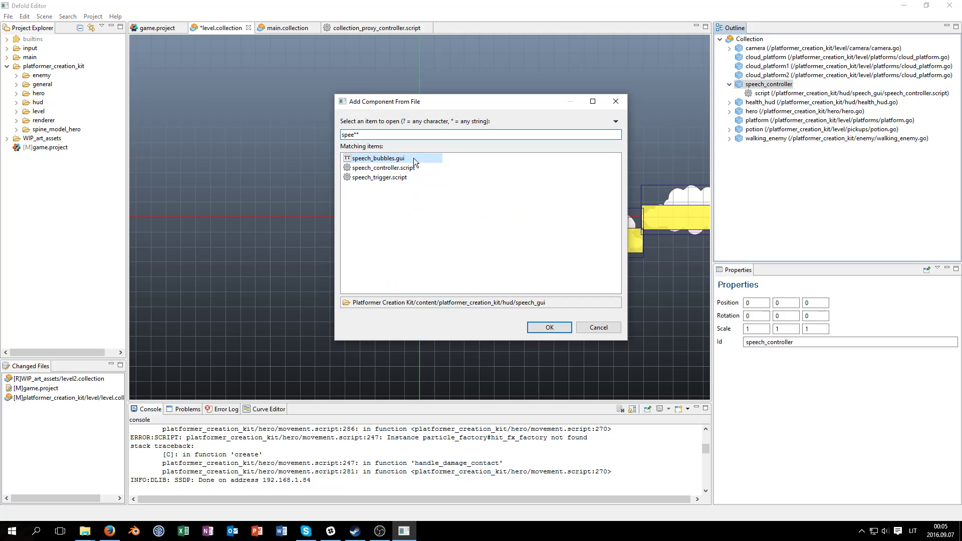
double_click(413, 158)
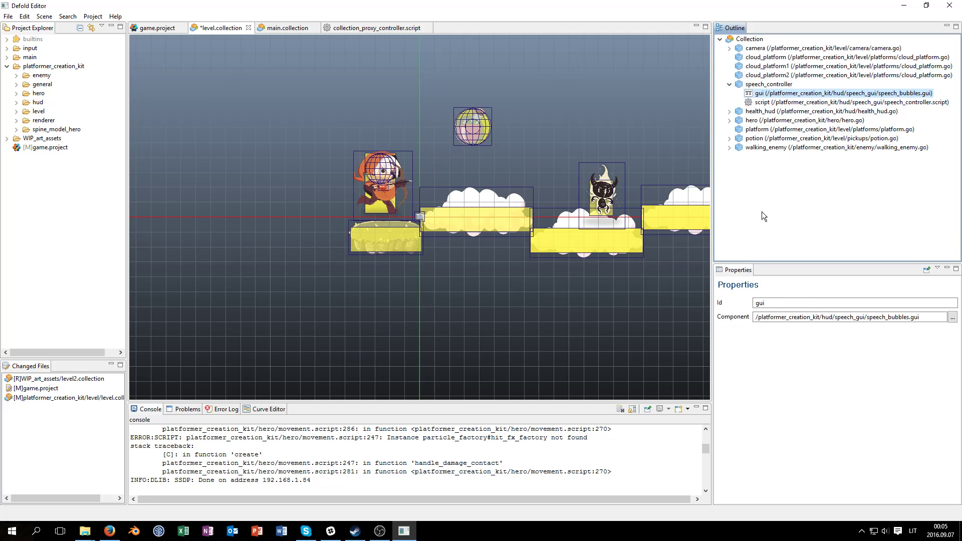
Review the gui and script components of the speech_controller game object and the files they reference
left_click(759, 102)
left_click(759, 93)
left_click(761, 101)
left_click(766, 84)
left_click(772, 103)
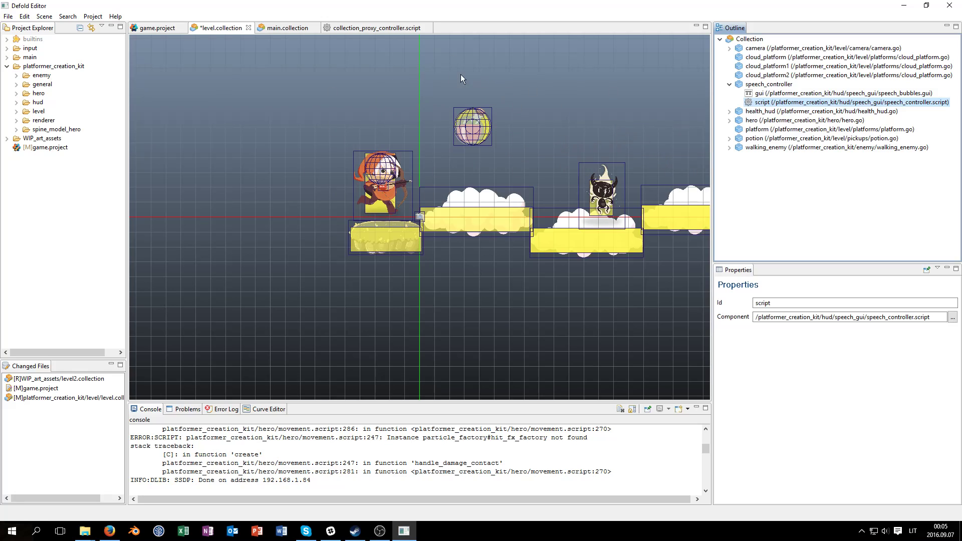
left_click(792, 93)
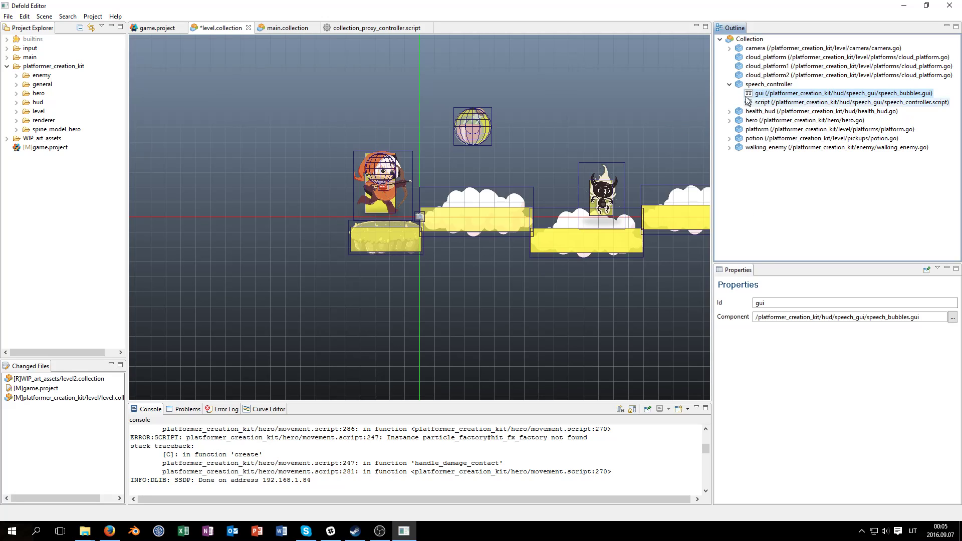
Save and build the project, start the game, move the hero onto the first cloud as a test, and close the game
left_click(482, 100)
key("ctrl+b")
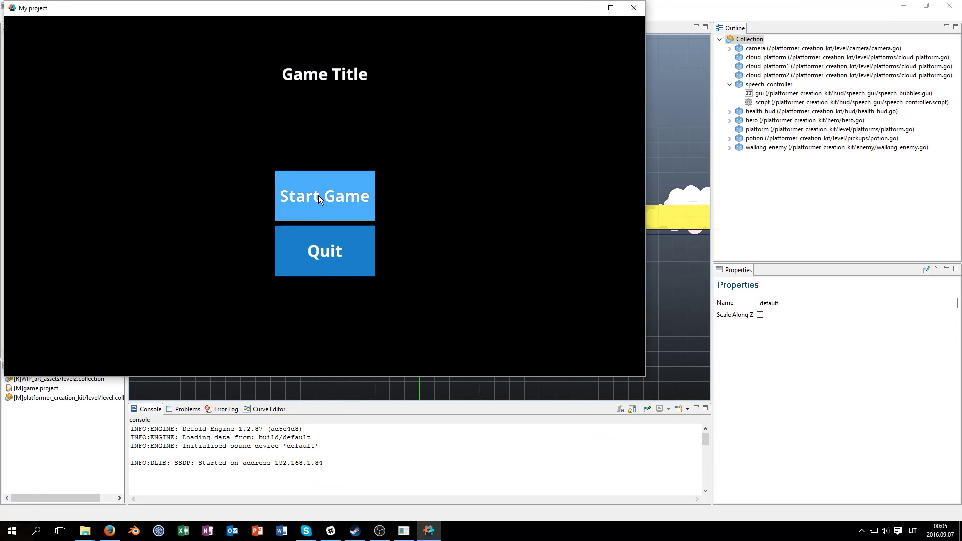
left_click(317, 195)
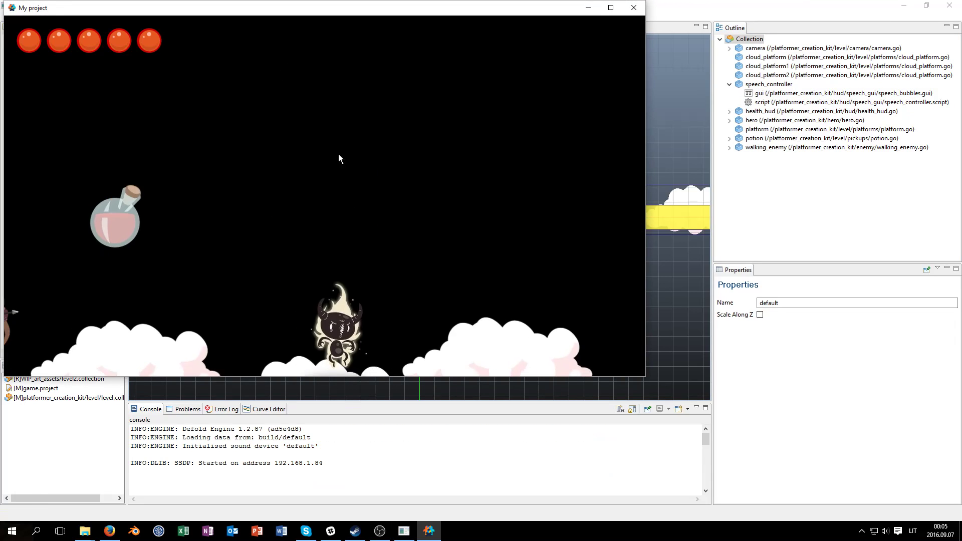
key("space")
key("d")
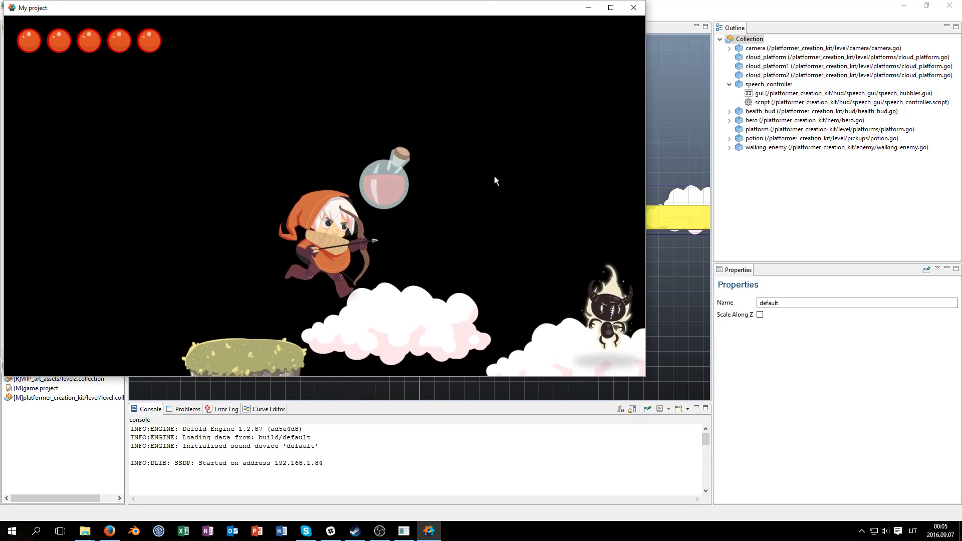
key("d")
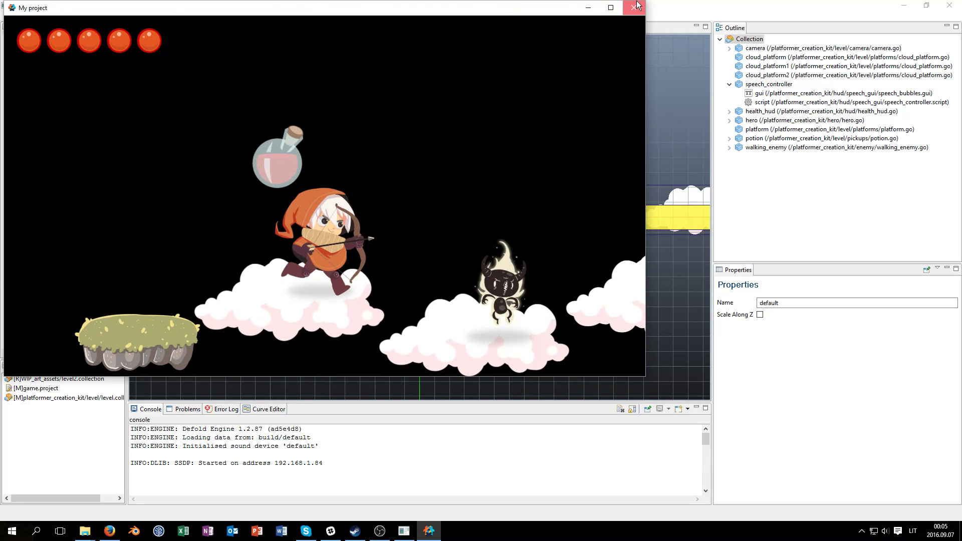
left_click(634, 7)
Add speech_trigger.go from file to the collection and place it above the first cloud's near end, at about X 111, Y 205
left_click(768, 84)
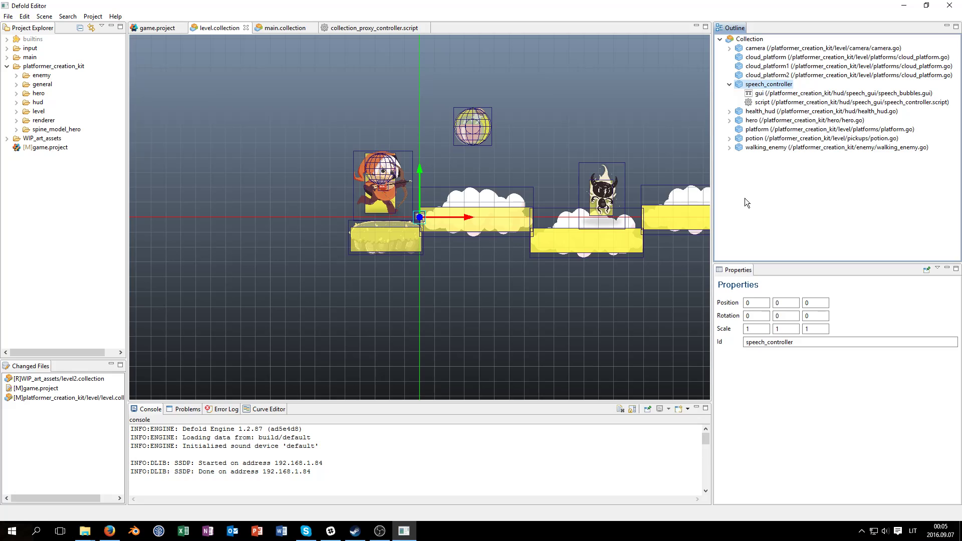
left_click(729, 84)
right_click(749, 41)
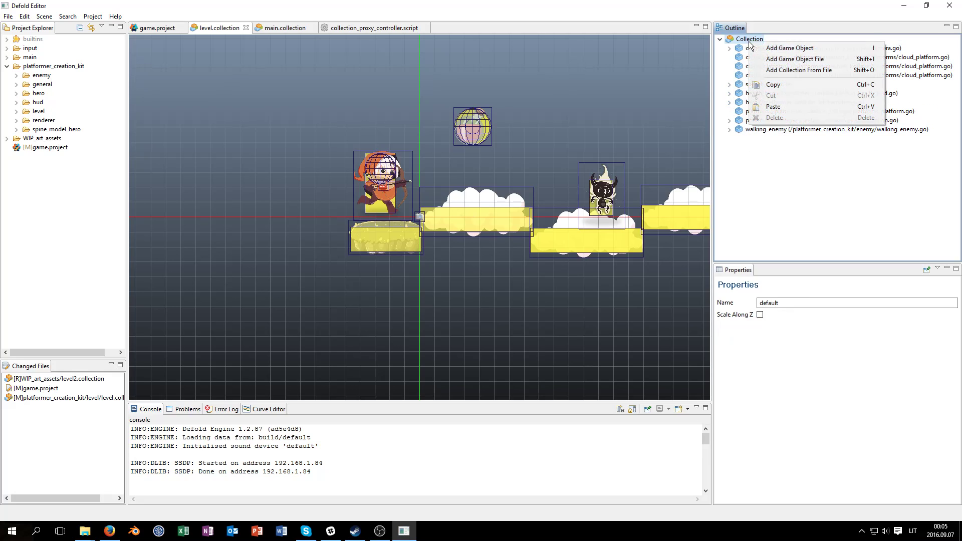
left_click(763, 63)
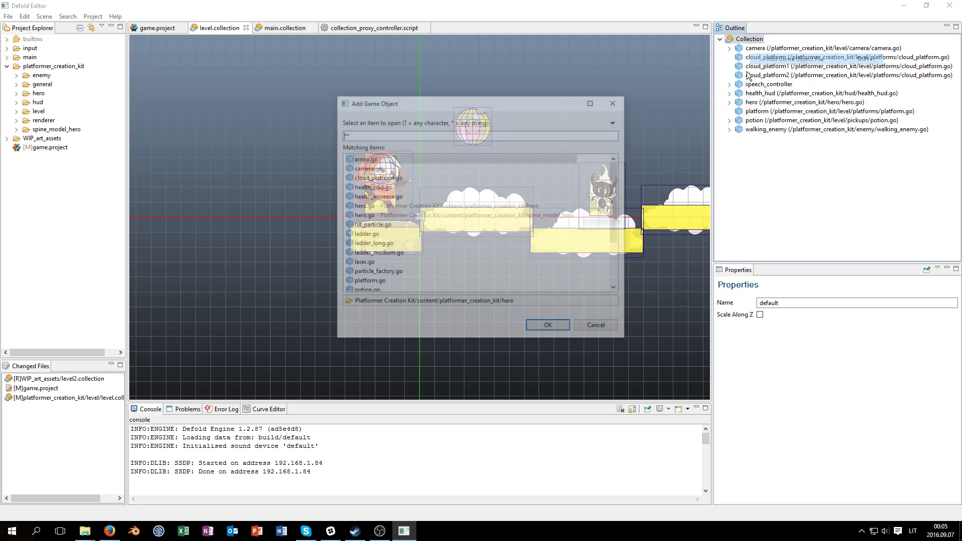
type("speech")
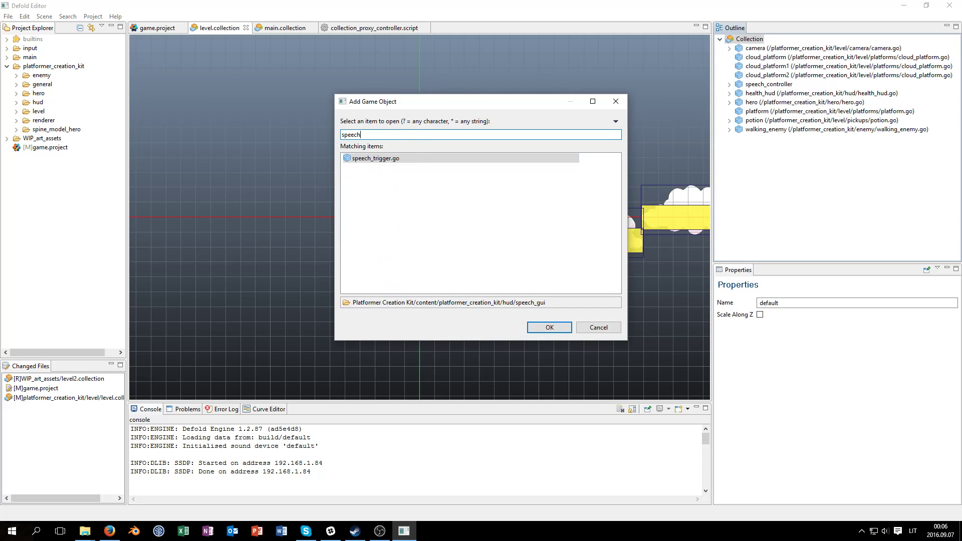
double_click(368, 158)
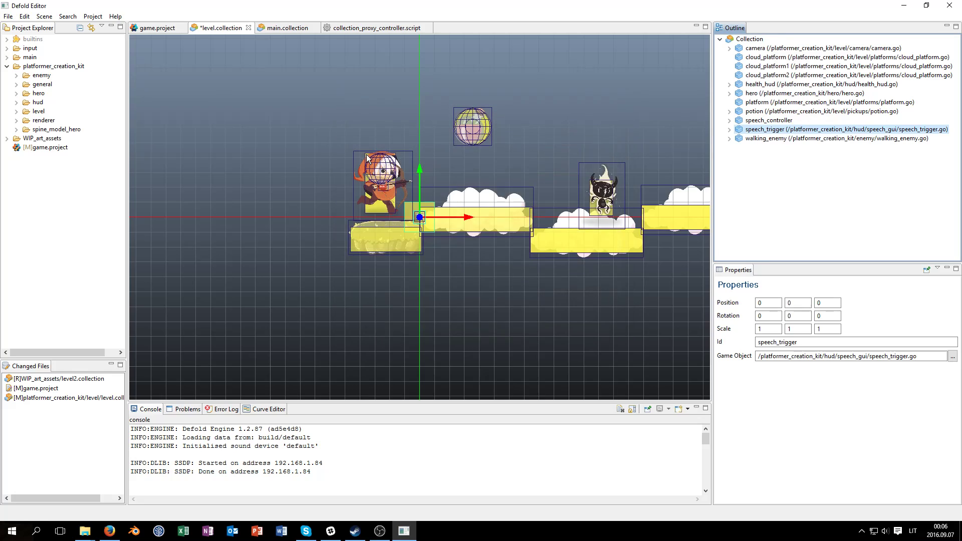
left_click_drag(422, 223, 436, 186)
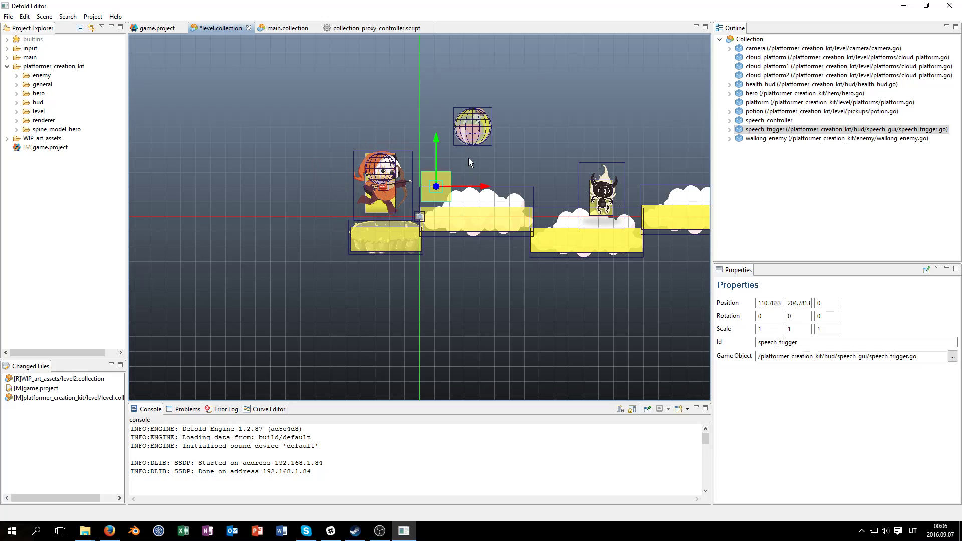
Inspect the Speech Content Id property of the speech_trigger's script
left_click(728, 129)
left_click(801, 138)
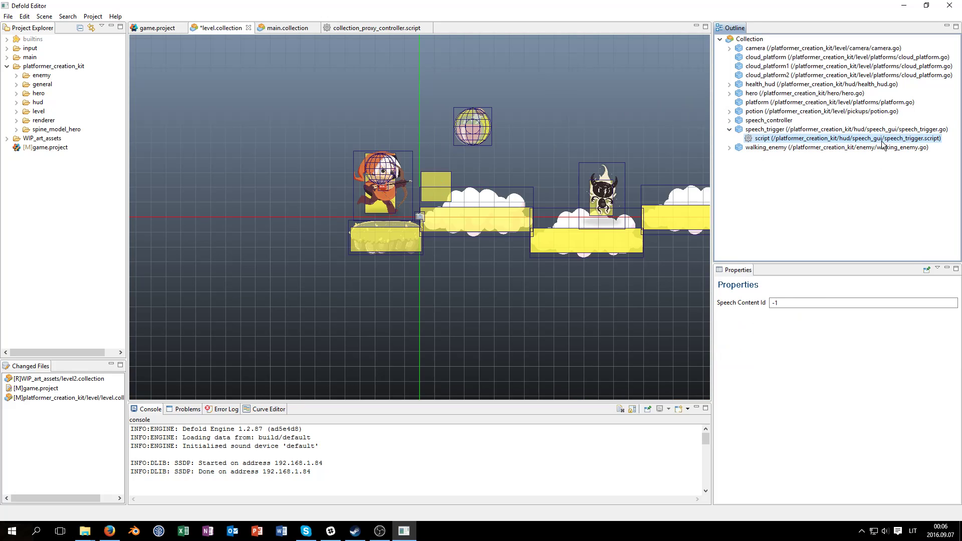
left_click(803, 301)
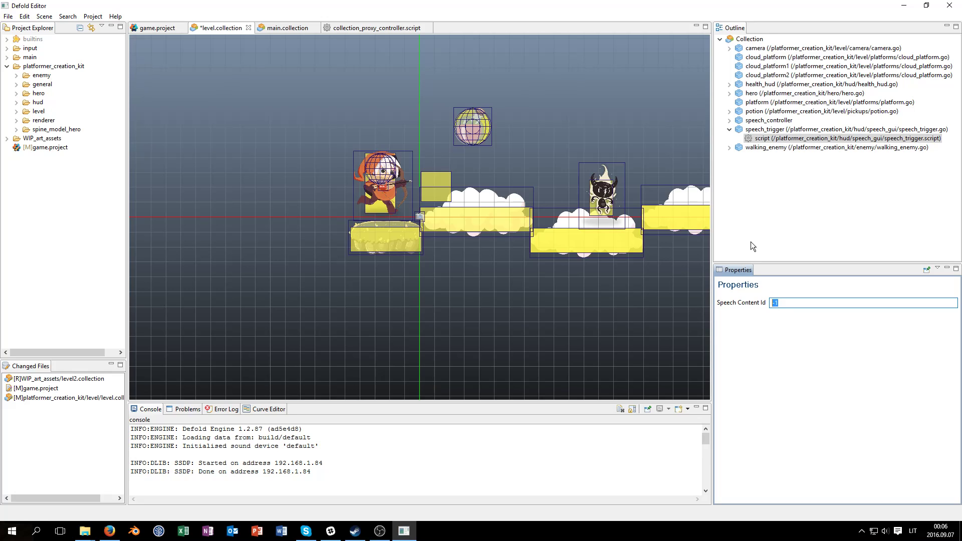
left_click(729, 129)
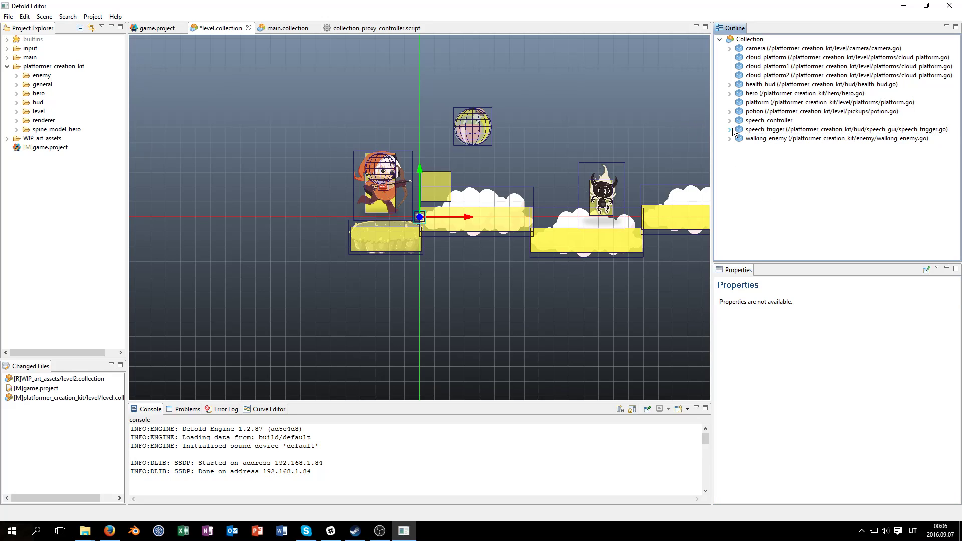
Open the speech_controller's speech_controller.script and examine the numbered entries in its speech_content table
left_click(729, 111)
left_click(729, 112)
left_click(729, 120)
left_click(759, 139)
double_click(759, 139)
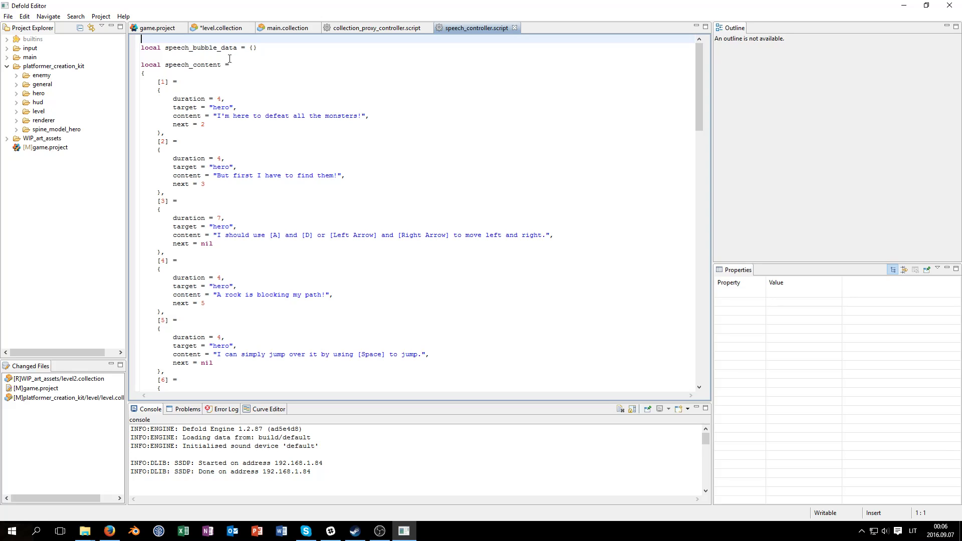
left_click_drag(158, 82, 278, 140)
scroll(281, 133, "down", 5)
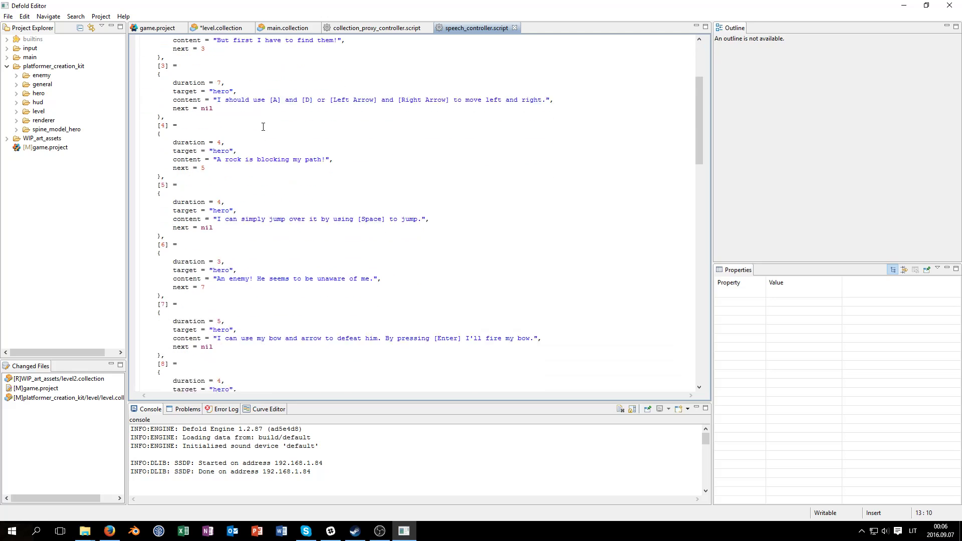
scroll(282, 123, "up", 6)
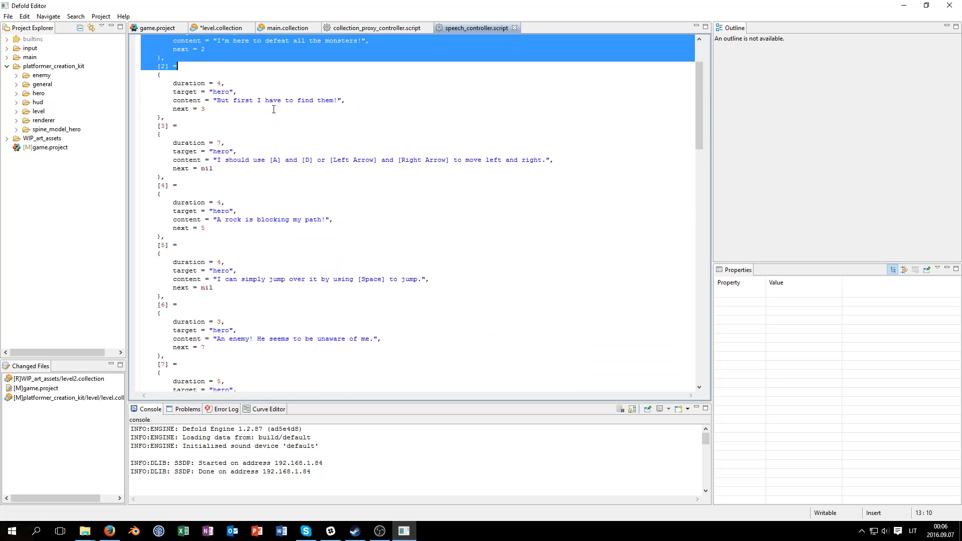
left_click(243, 145)
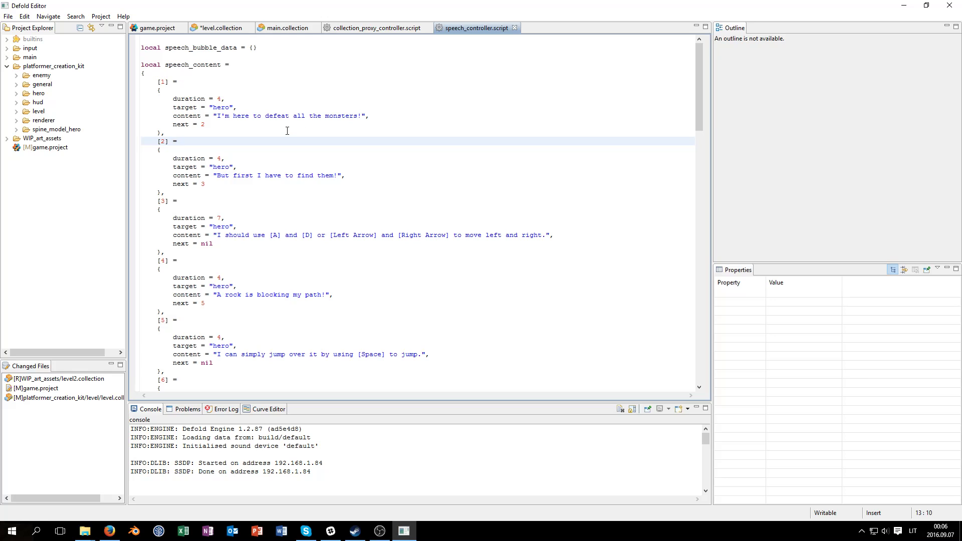
Return to level.collection and save it with the added speech trigger
key("alt+Tab")
key("alt+Tab")
left_click(380, 29)
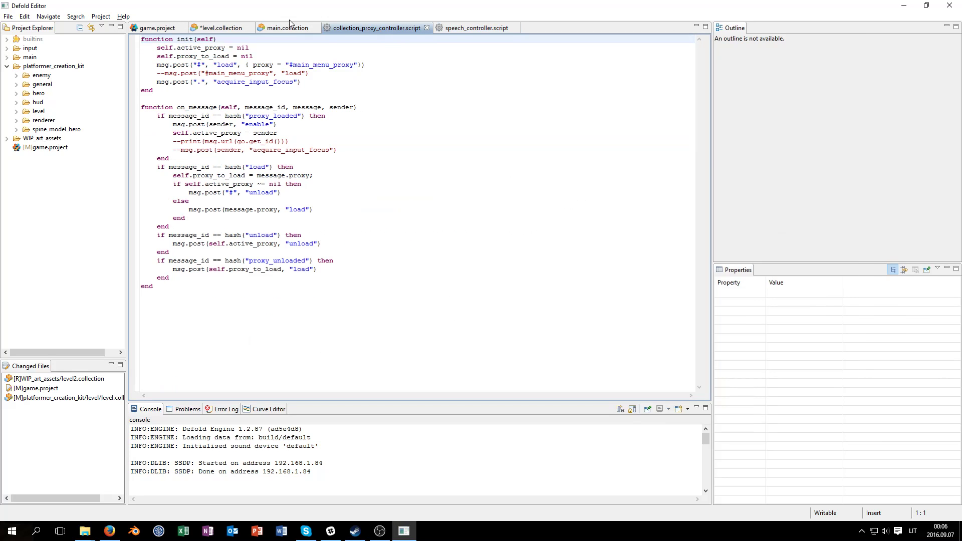
left_click(470, 29)
left_click(221, 28)
key("ctrl+s")
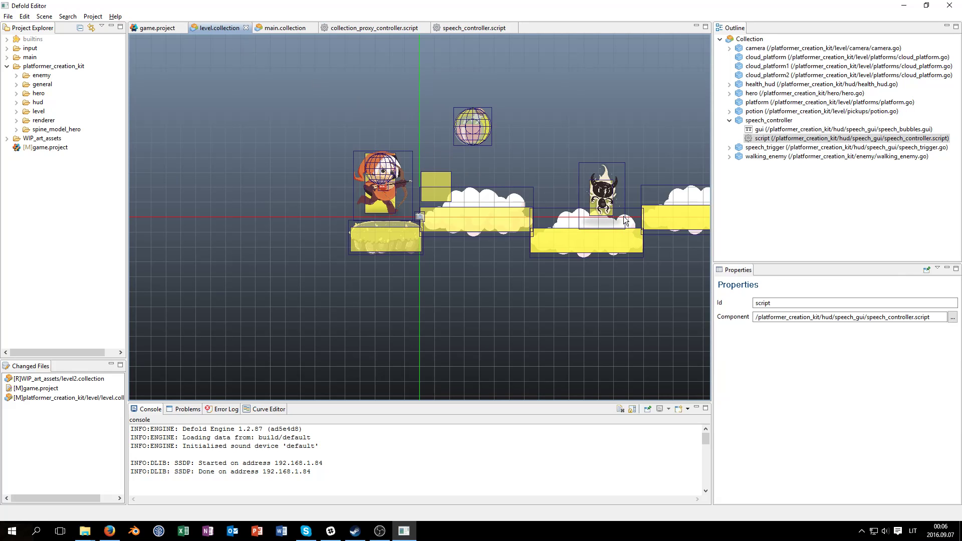
Set Speech Content Id to 1 in the speech_trigger's script and save the level
left_click(776, 308)
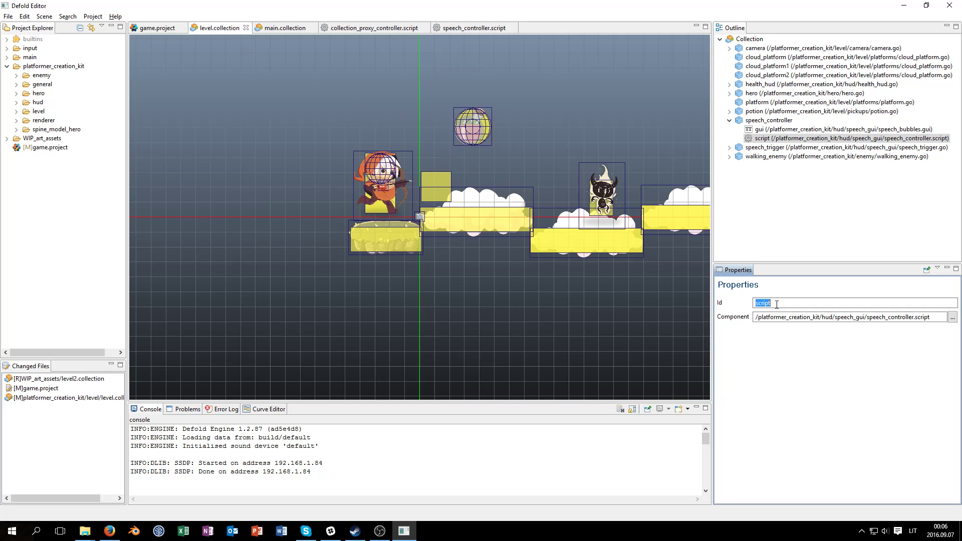
left_click(729, 148)
left_click(762, 156)
double_click(781, 303)
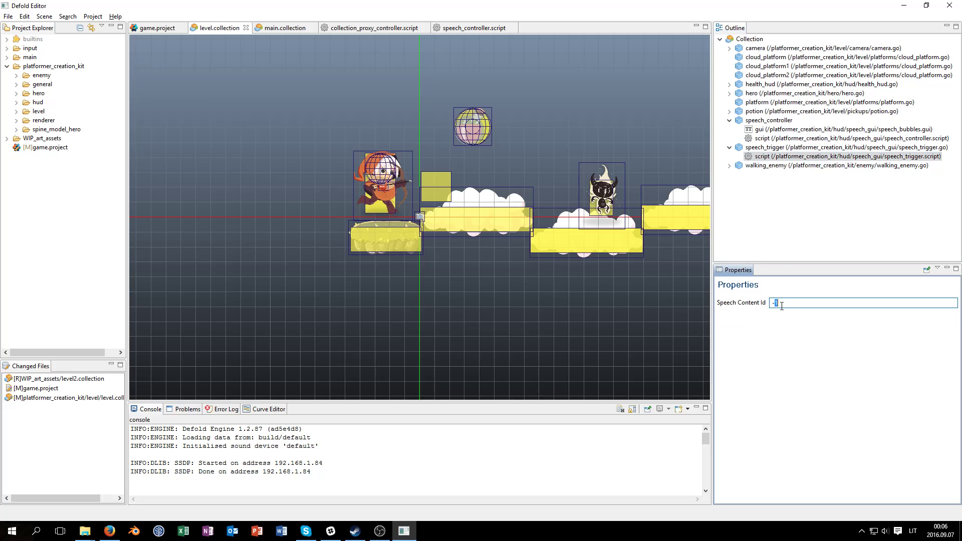
key("Return")
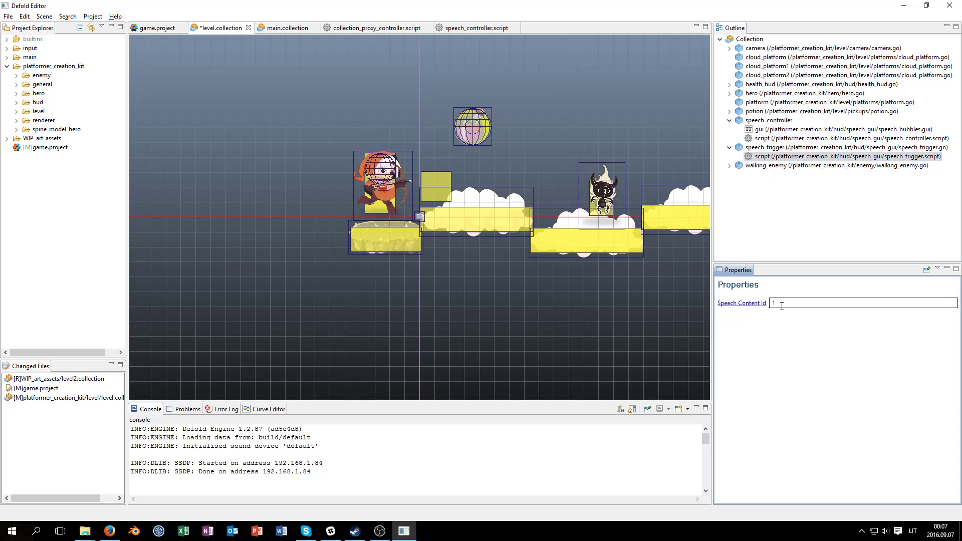
left_click(573, 308)
left_click(781, 157)
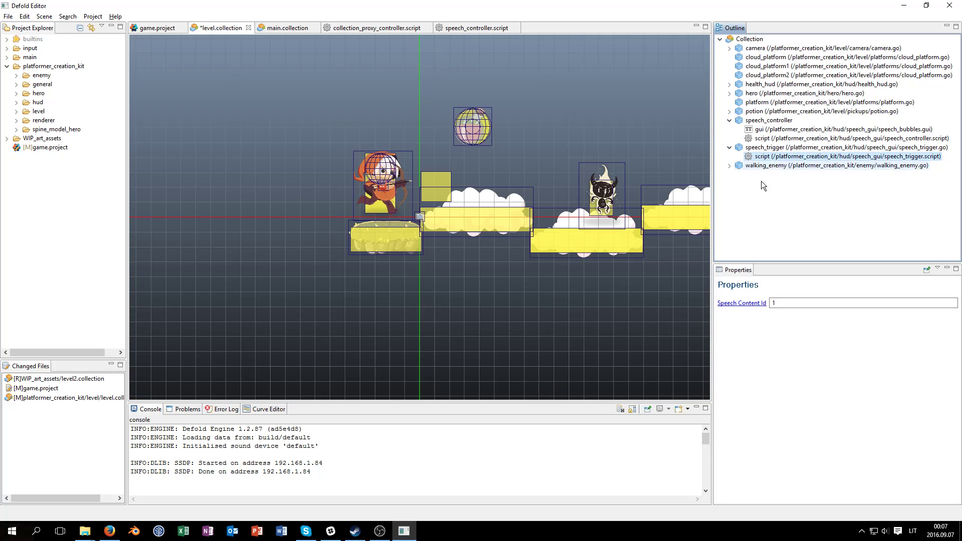
key("ctrl+s")
Build and run the project, reposition the game window over the editor, and start the game
key("ctrl+b")
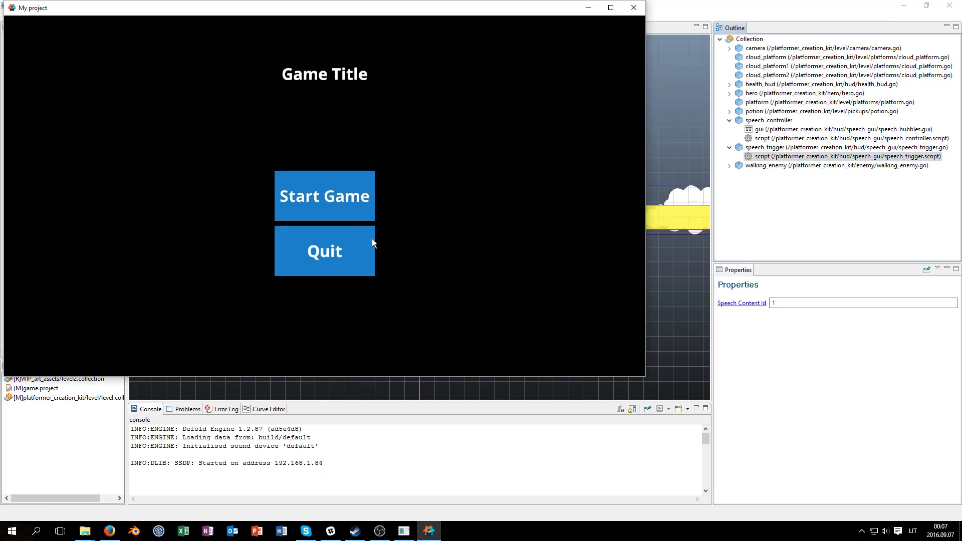
left_click_drag(377, 9, 487, 259)
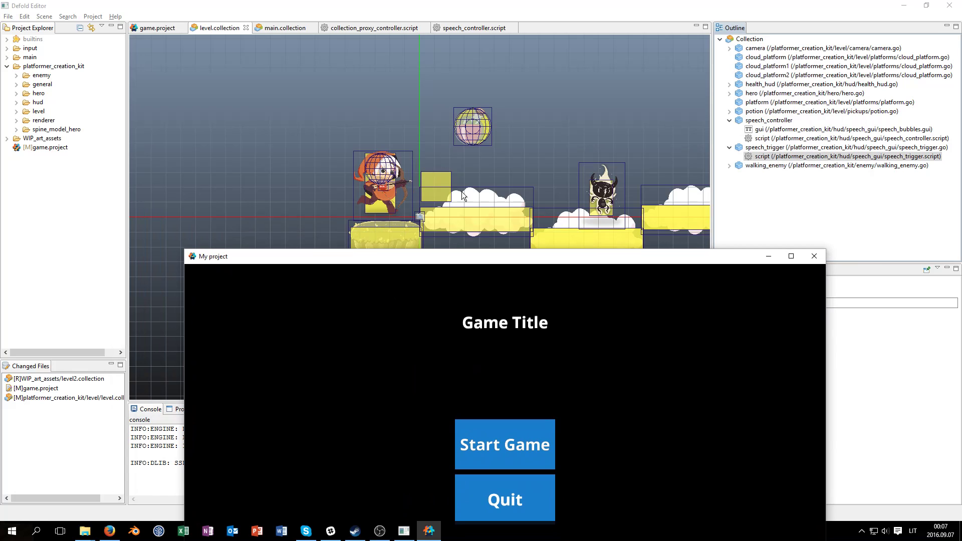
left_click_drag(467, 257, 405, 27)
left_click(455, 209)
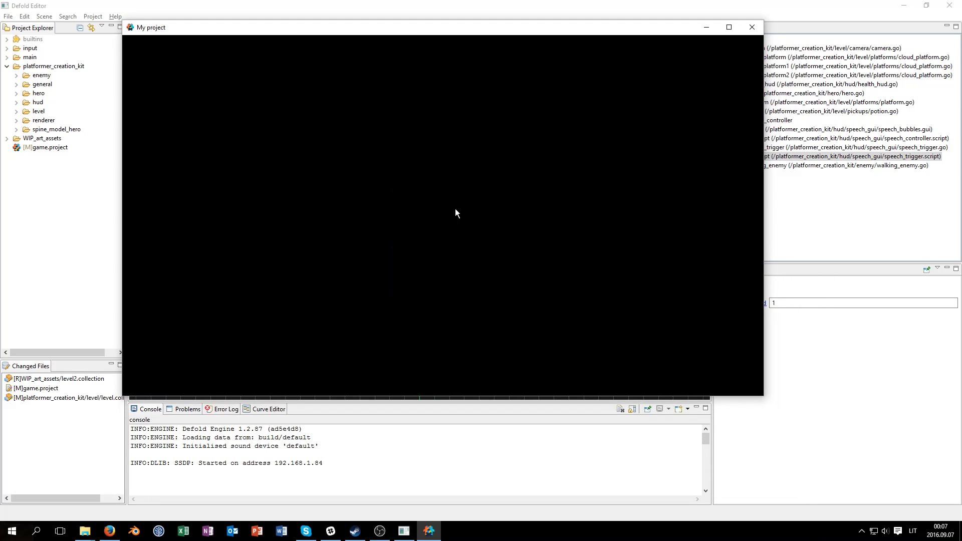
Test the speech bubbles by moving the hero onto the first cloud and walking back and forth, and close the game
key("d")
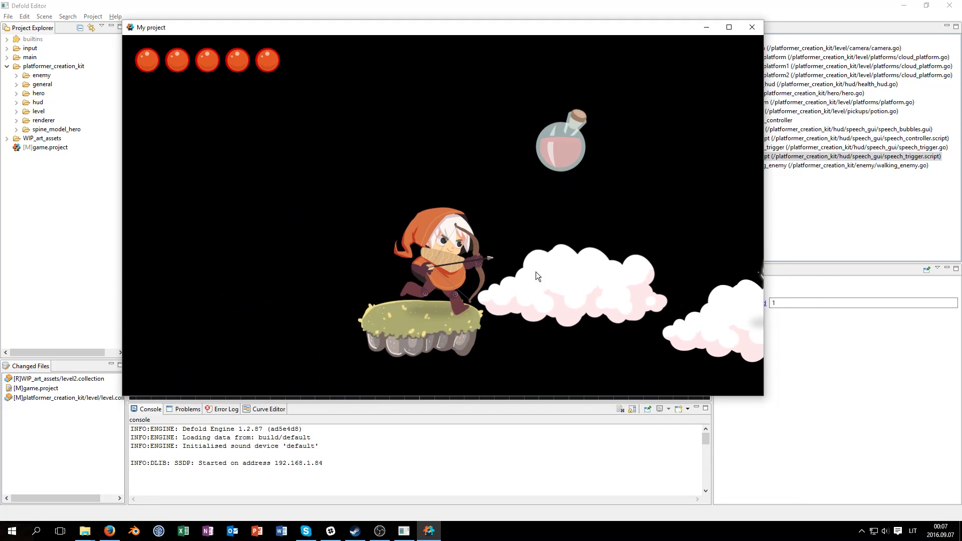
key("d")
key("space")
key("d")
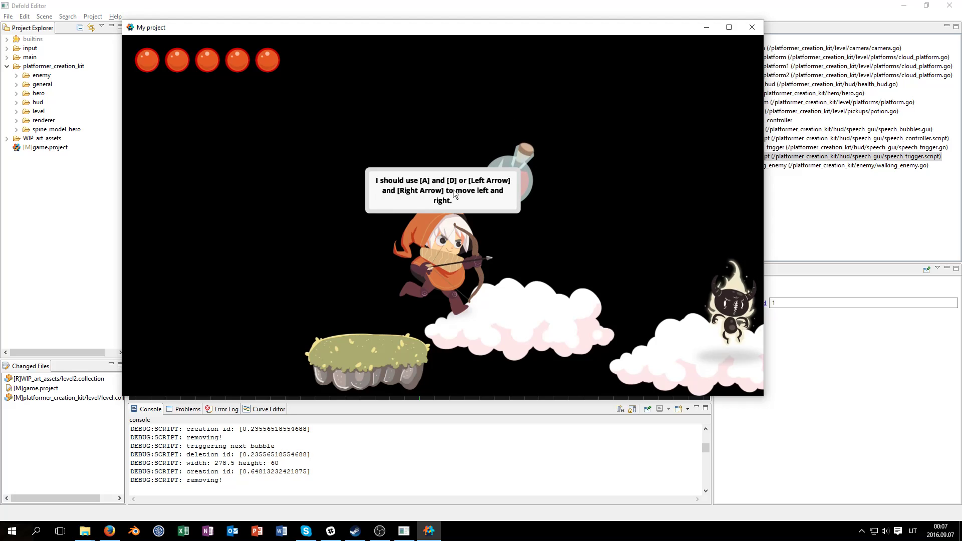
key("d")
key("a")
key("d")
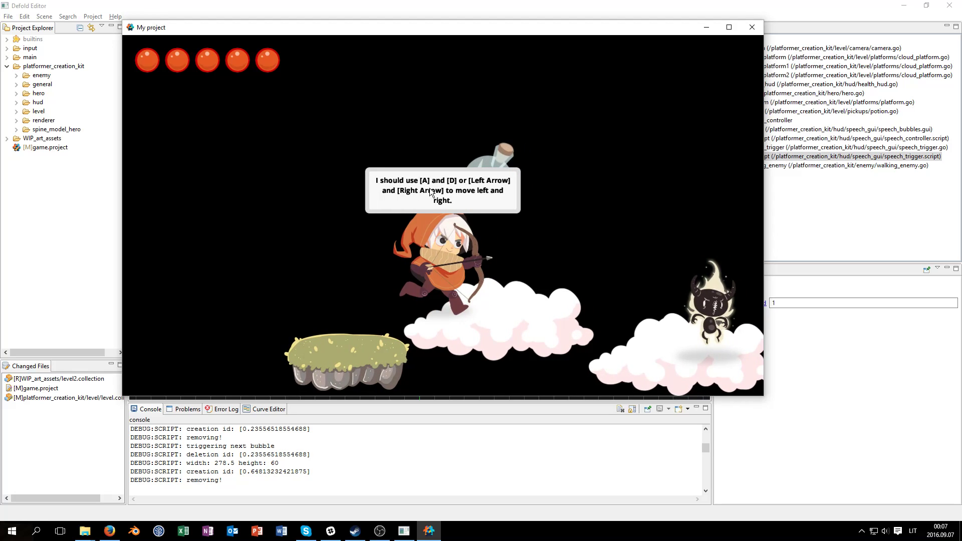
key("a")
key("a")
key("d")
key("a")
key("d")
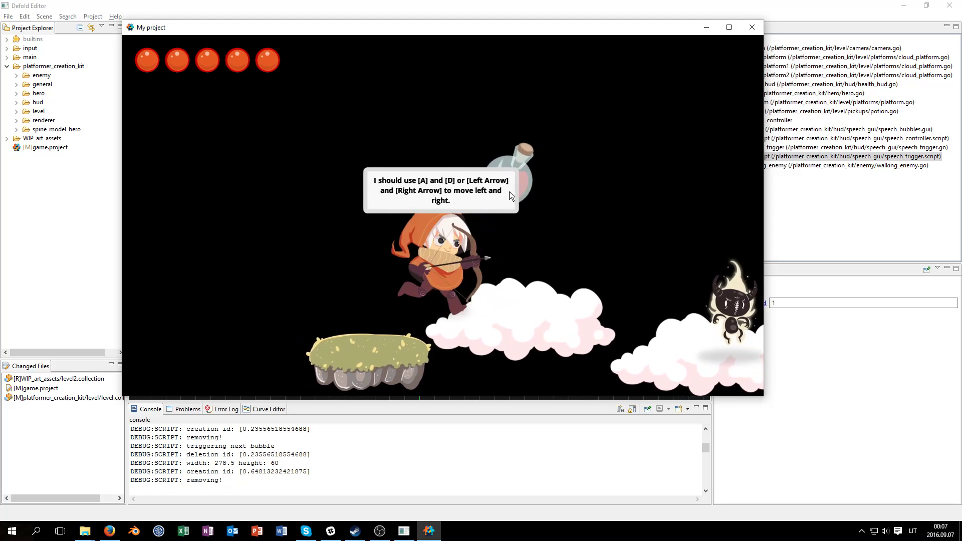
key("a")
key("d")
key("a")
key("d")
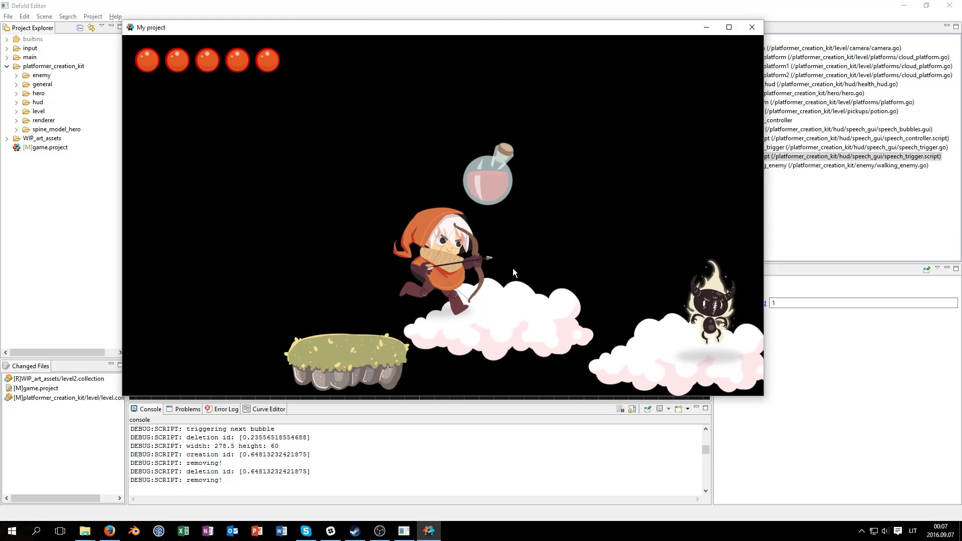
left_click(752, 28)
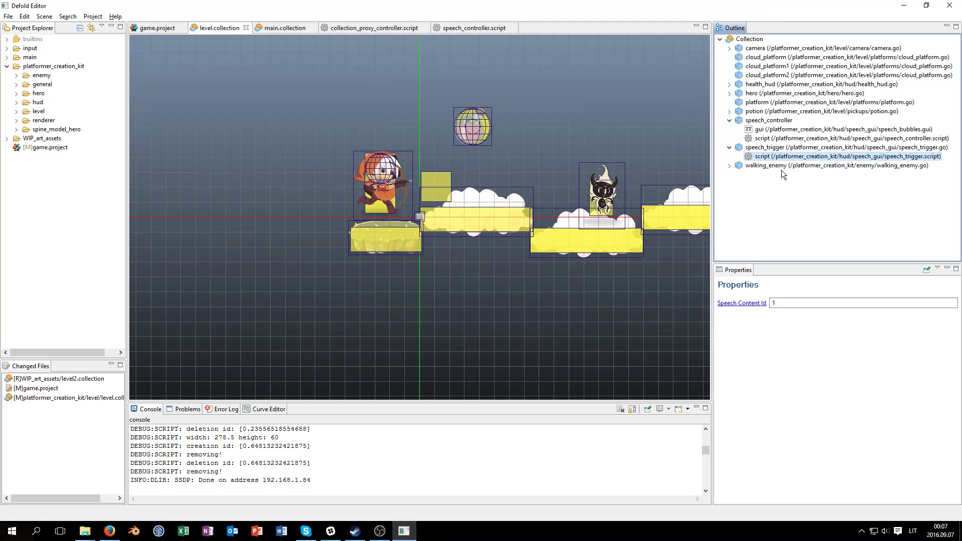
Open the speech trigger's script and compare the trigger's Speech Content Id with entry [1] of speech_content in speech_controller.script
double_click(775, 156)
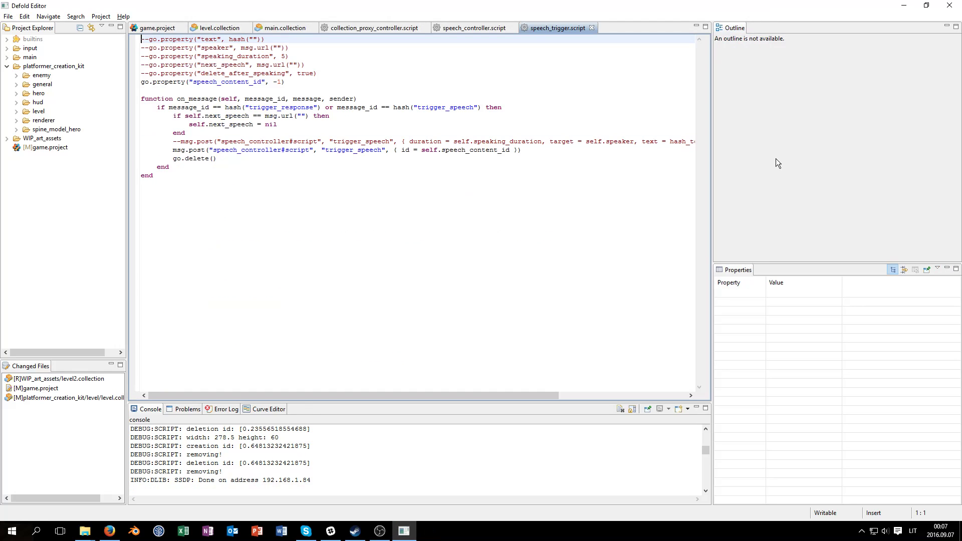
left_click(454, 28)
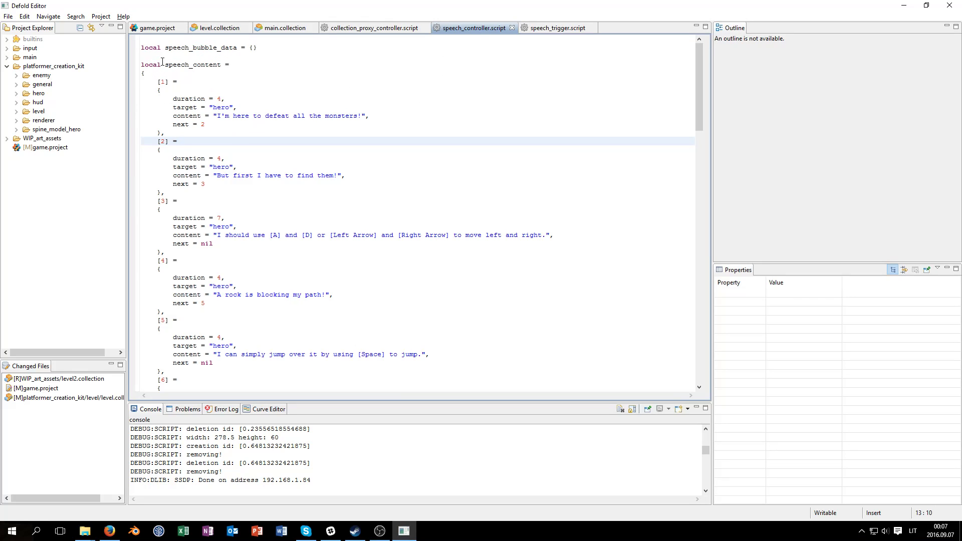
left_click_drag(157, 81, 170, 82)
left_click(217, 99)
left_click(214, 28)
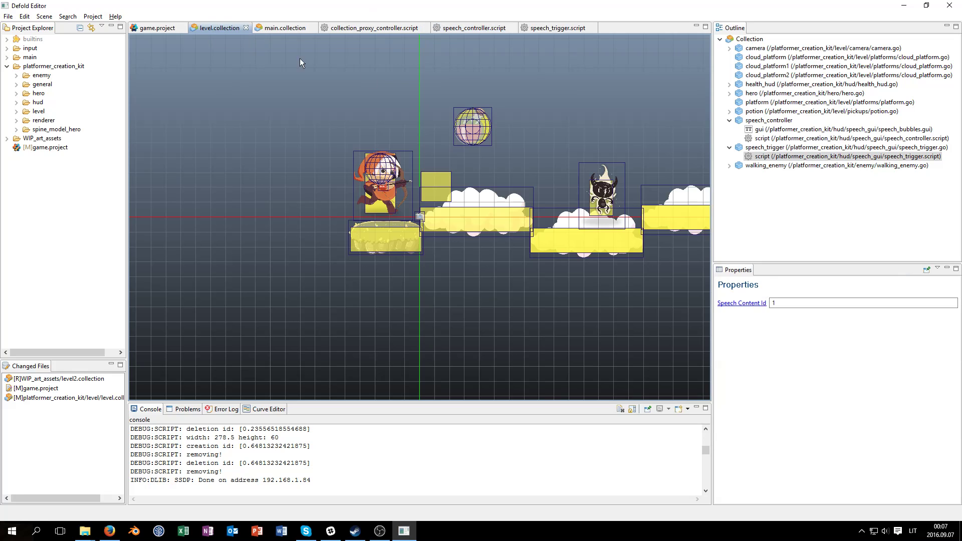
left_click(755, 156)
left_click(805, 302)
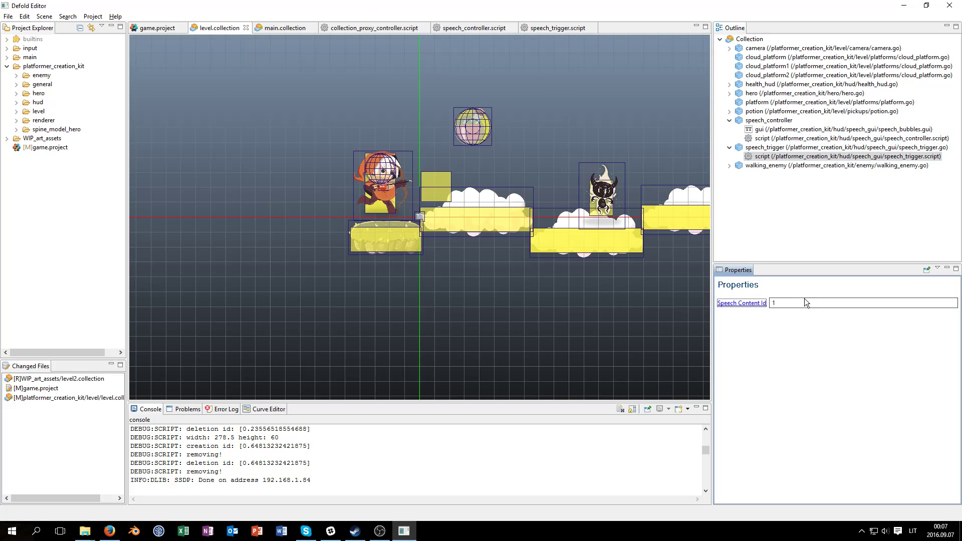
left_click(468, 31)
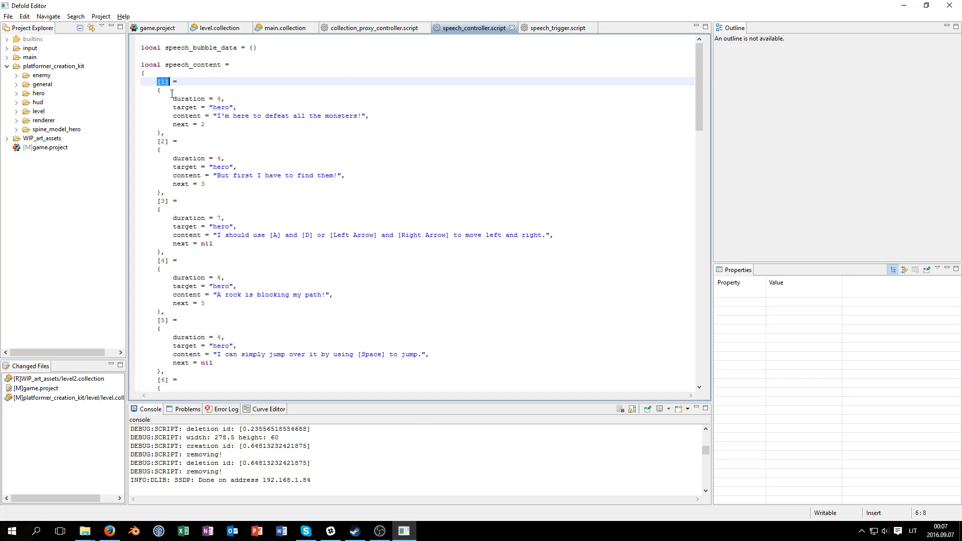
mouse_move(158, 81)
left_mouse_down()
mouse_move(161, 73)
mouse_move(177, 83)
mouse_move(168, 83)
left_mouse_up()
left_click(176, 93)
Examine the duration, target, content and next fields of speech entry [1] in speech_controller.script
left_click(172, 99)
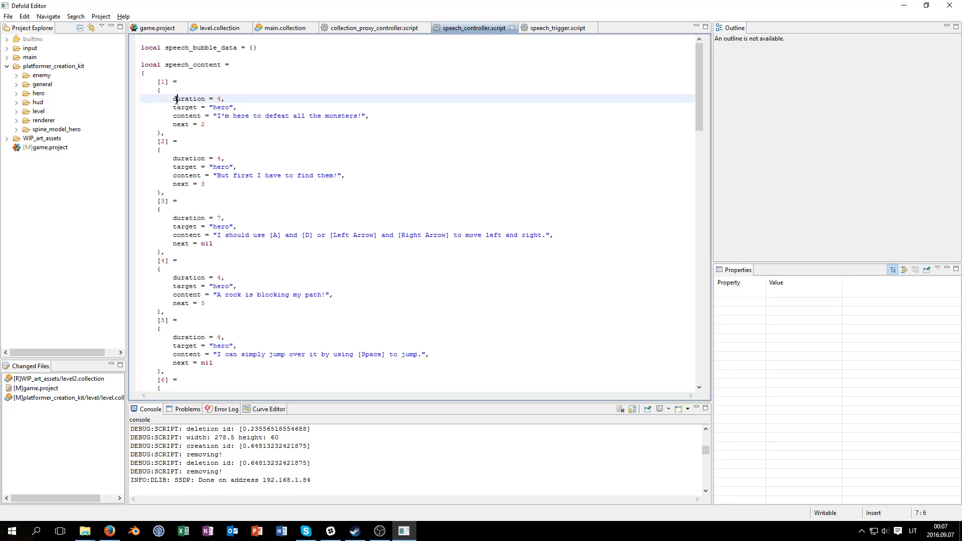
left_click_drag(172, 99, 229, 122)
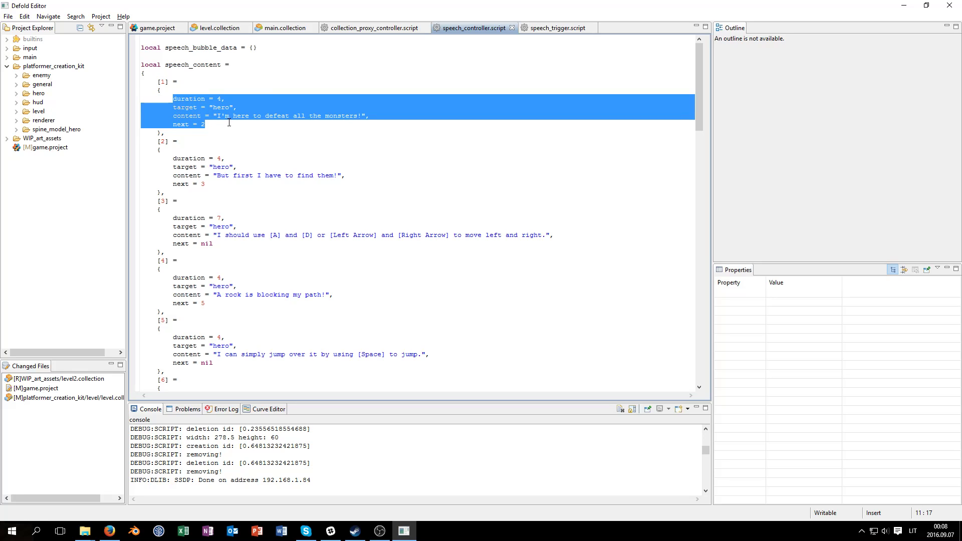
left_click(224, 122)
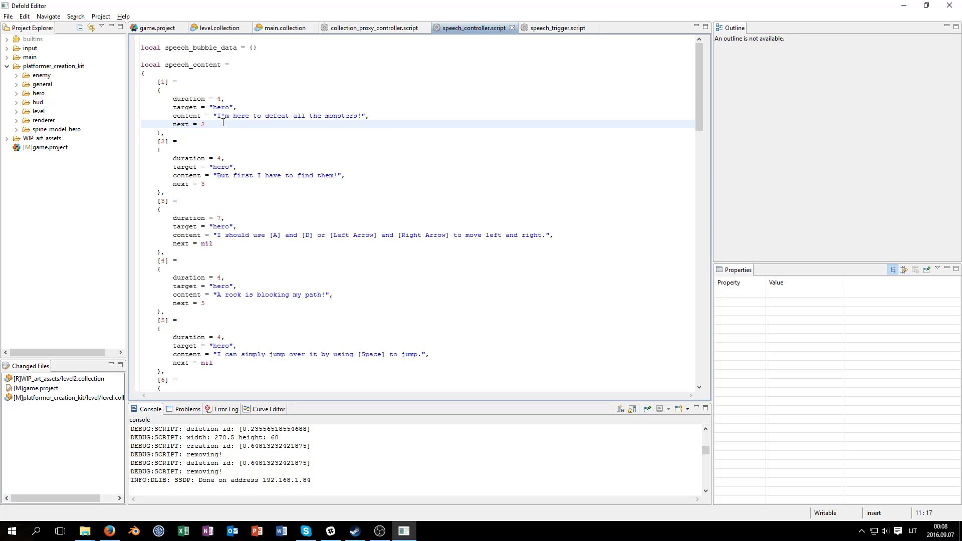
left_click_drag(172, 99, 239, 98)
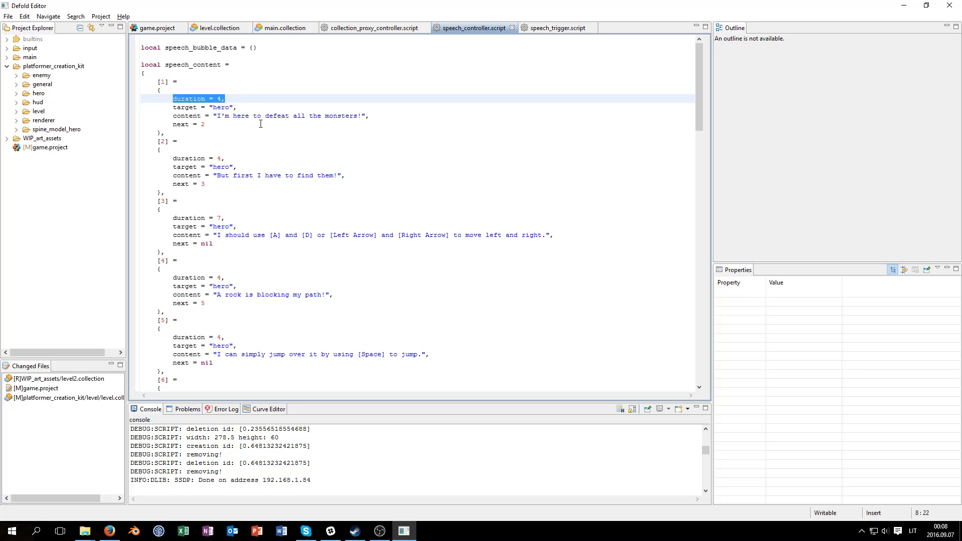
left_click_drag(173, 107, 240, 104)
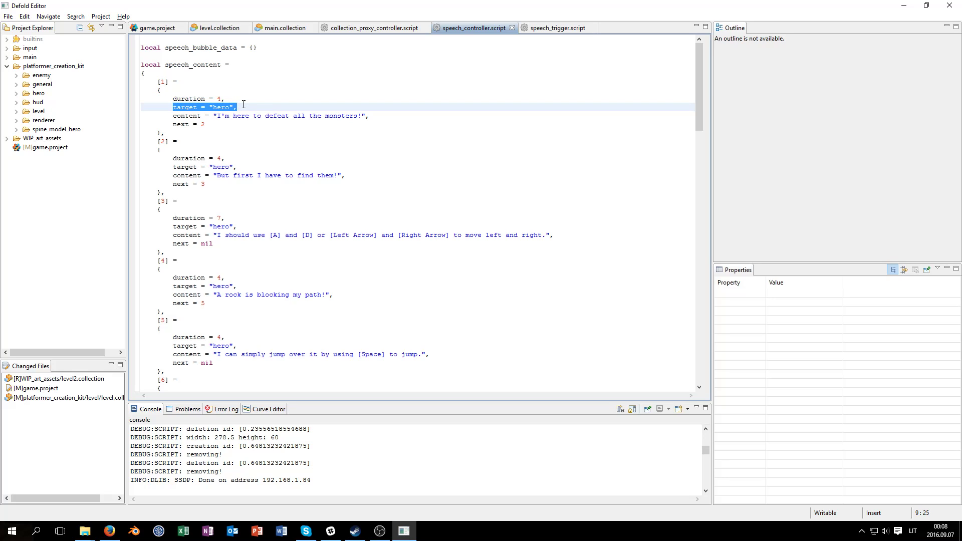
left_click(173, 116)
left_click_drag(172, 115, 387, 116)
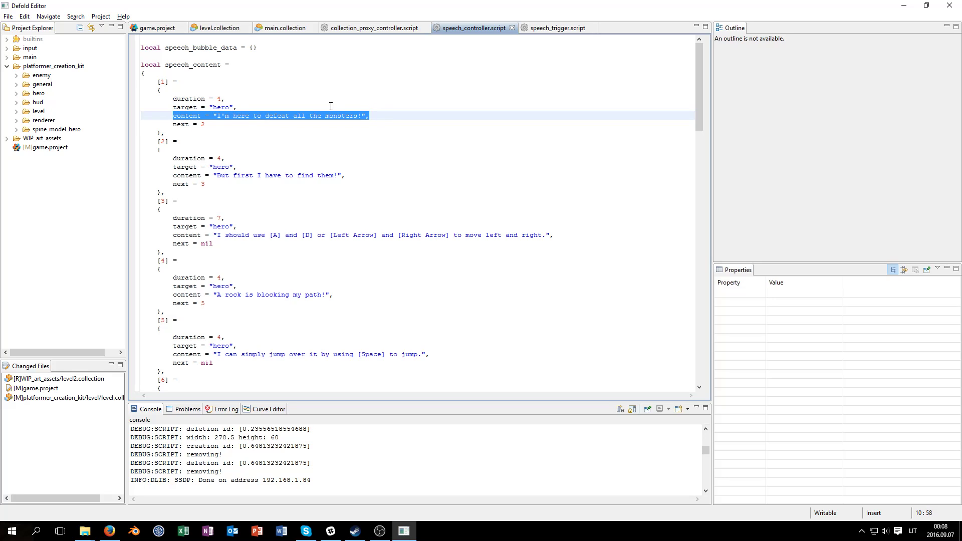
mouse_move(206, 124)
left_mouse_down()
mouse_move(173, 124)
mouse_move(207, 124)
left_mouse_up()
left_click(189, 127)
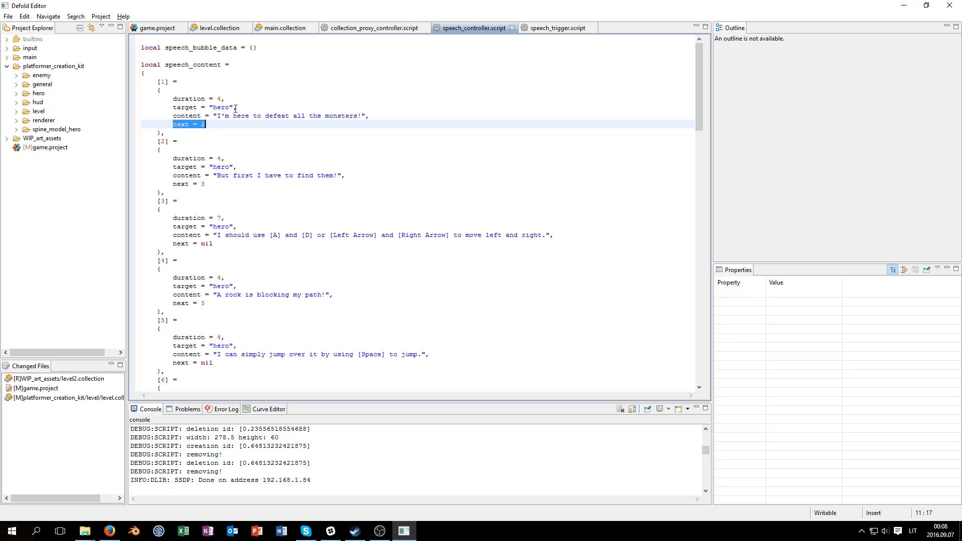
left_click(199, 125)
left_click_drag(171, 124, 206, 125)
left_click(201, 126)
double_click(205, 124)
Trace how speech entries [1] to [3] are chained by reading their content texts and next values
left_click_drag(157, 141, 283, 183)
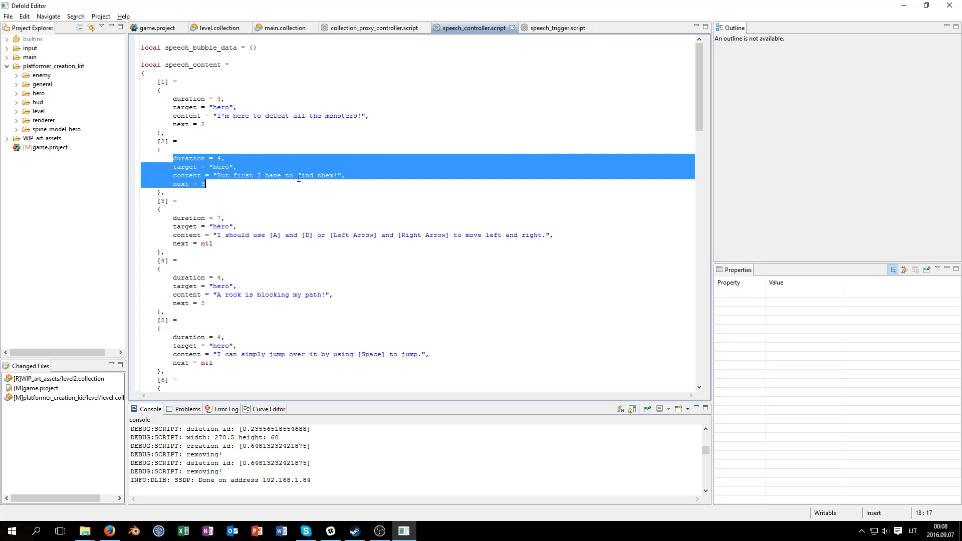
left_click(225, 159)
left_click_drag(216, 116, 363, 114)
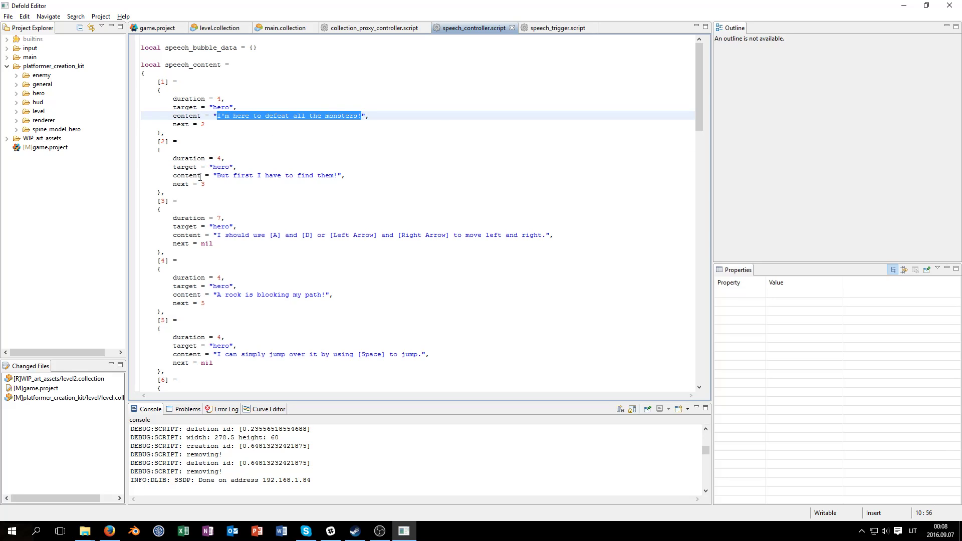
left_click_drag(220, 175, 340, 172)
left_click_drag(210, 234, 570, 235)
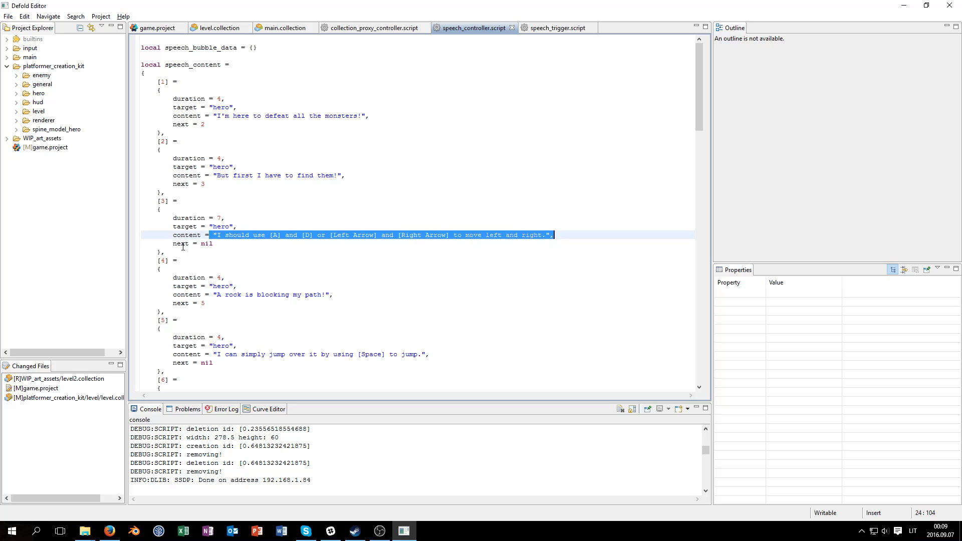
left_click_drag(223, 244, 173, 244)
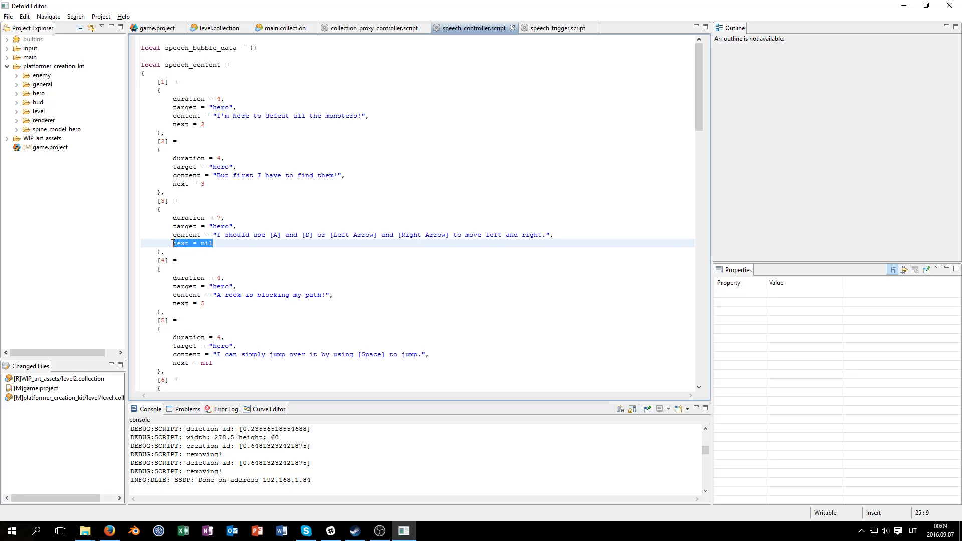
left_click_drag(202, 244, 214, 244)
left_click(228, 244)
Set speech entry [1]'s content to "Hello world!" and its next value to nil, and save the script
left_click_drag(217, 116, 360, 116)
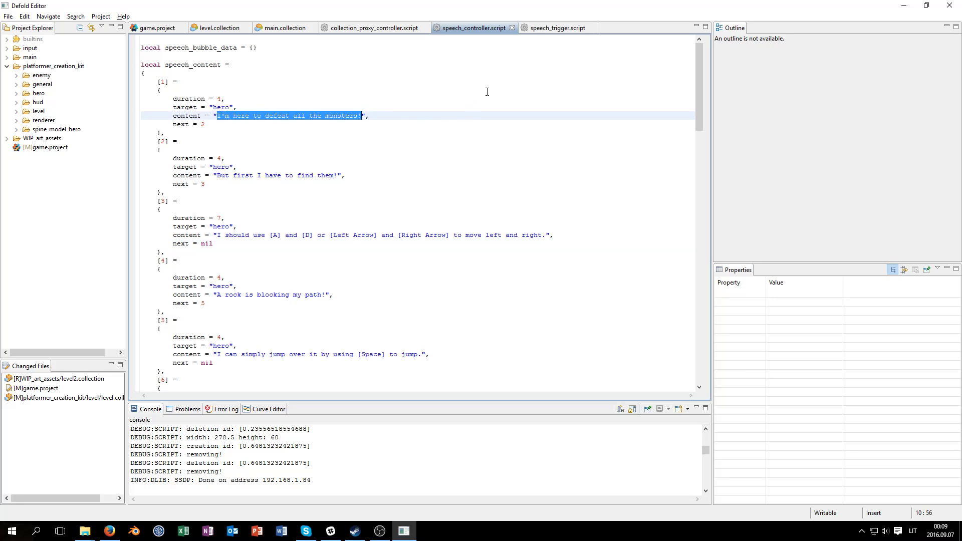
type("Hello world")
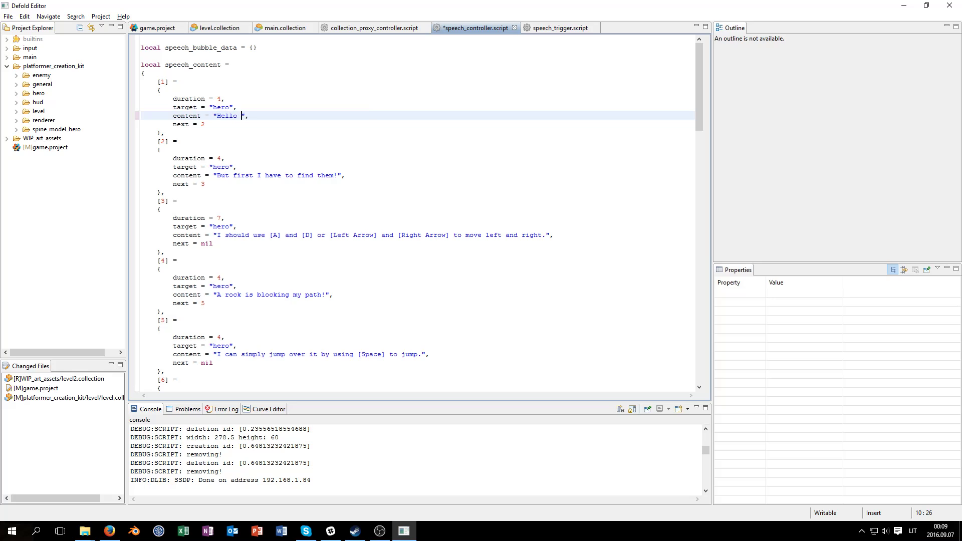
type("!")
left_click(260, 124)
key("BackSpace")
type("nil")
key("ctrl+s")
key("Up")
key("Up")
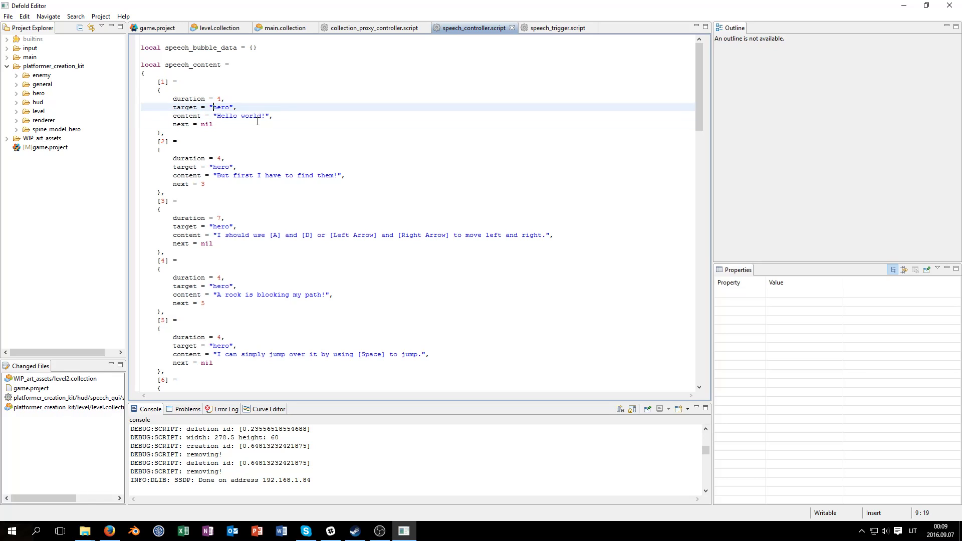
Build and run the project from level.collection, start the game to test the hero's speech bubble, and close the game
key("alt+Tab")
key("alt+Tab")
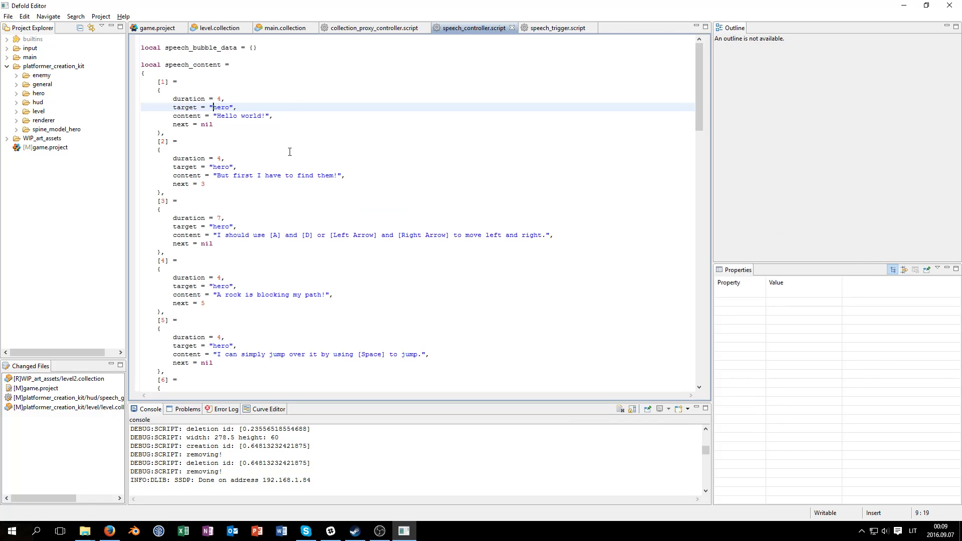
left_click(285, 27)
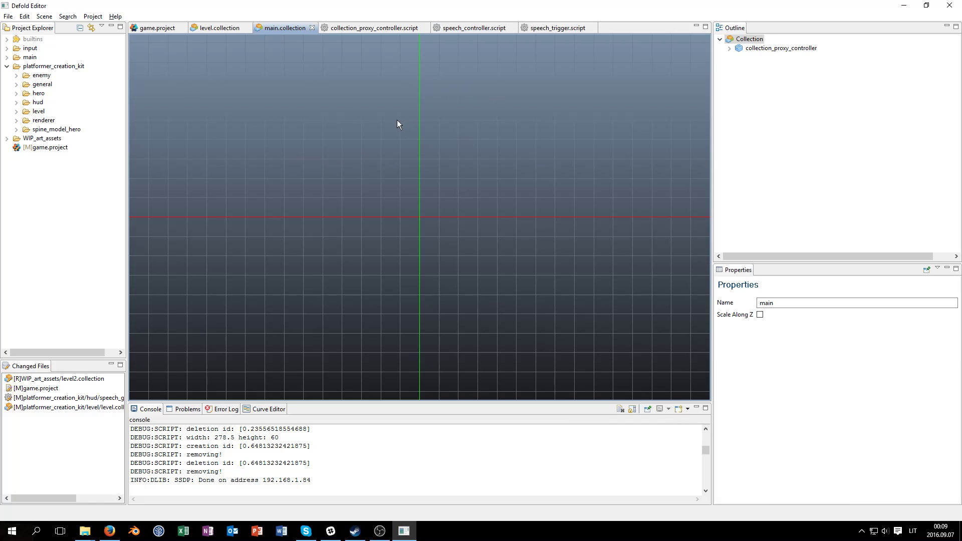
left_click(226, 29)
key("ctrl+b")
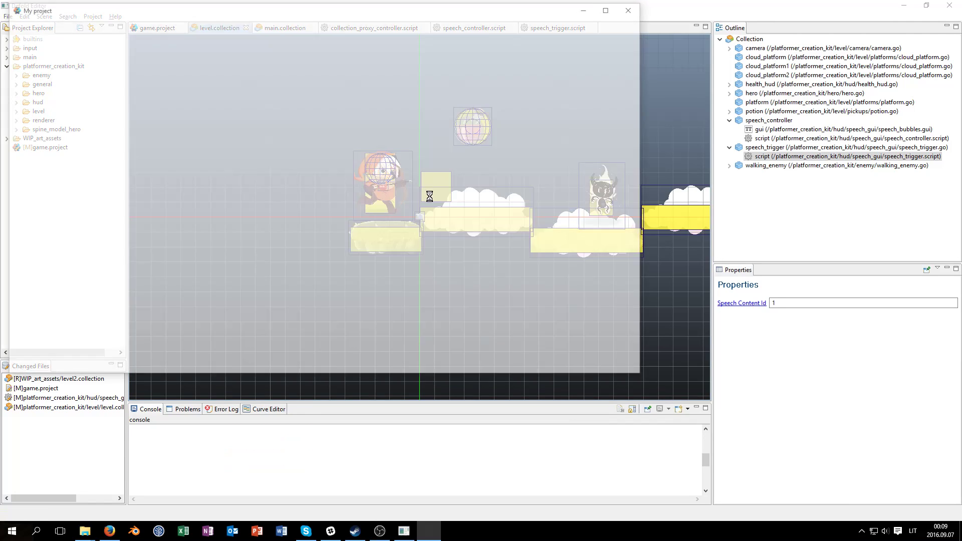
left_click(341, 196)
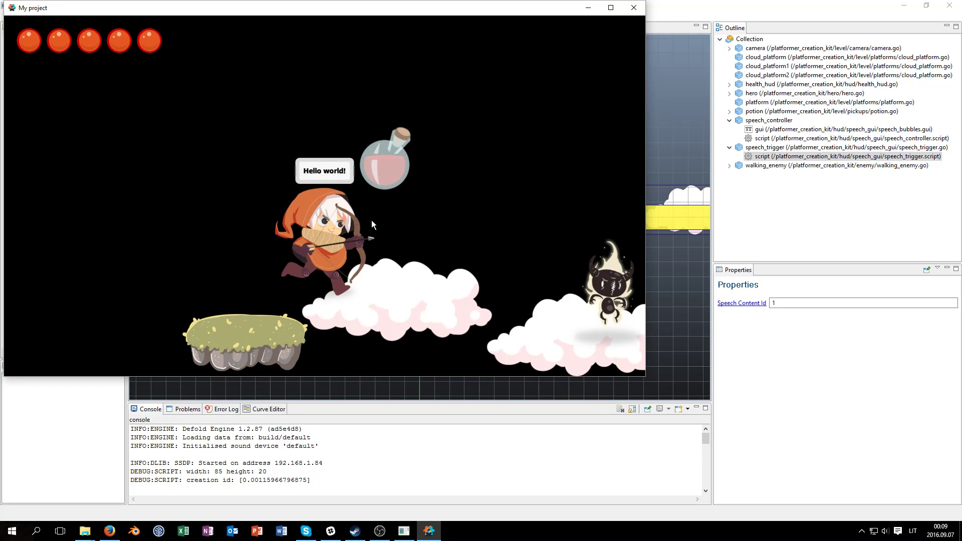
left_click(634, 8)
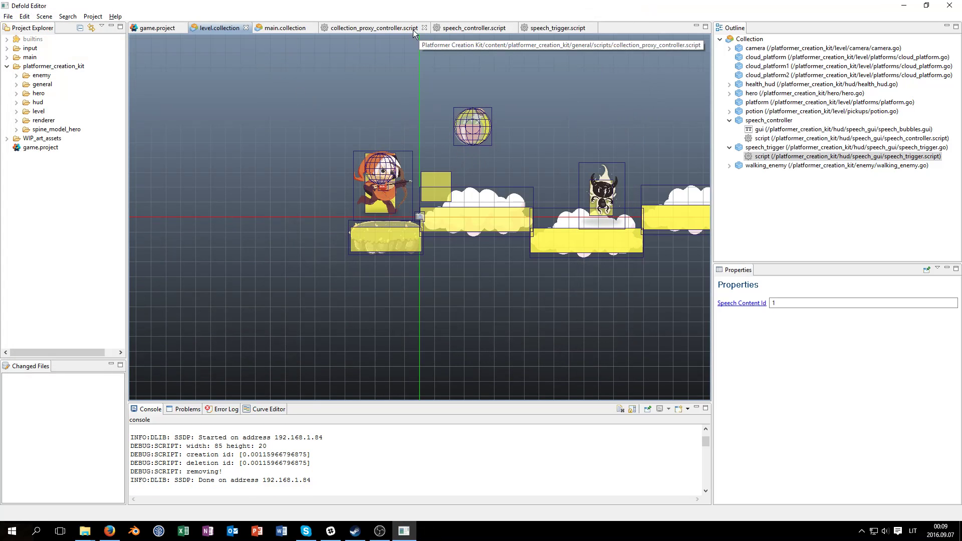
Compare the target of speech entry [1] with the Id of the hero object in level.collection
left_click(548, 27)
left_click(473, 26)
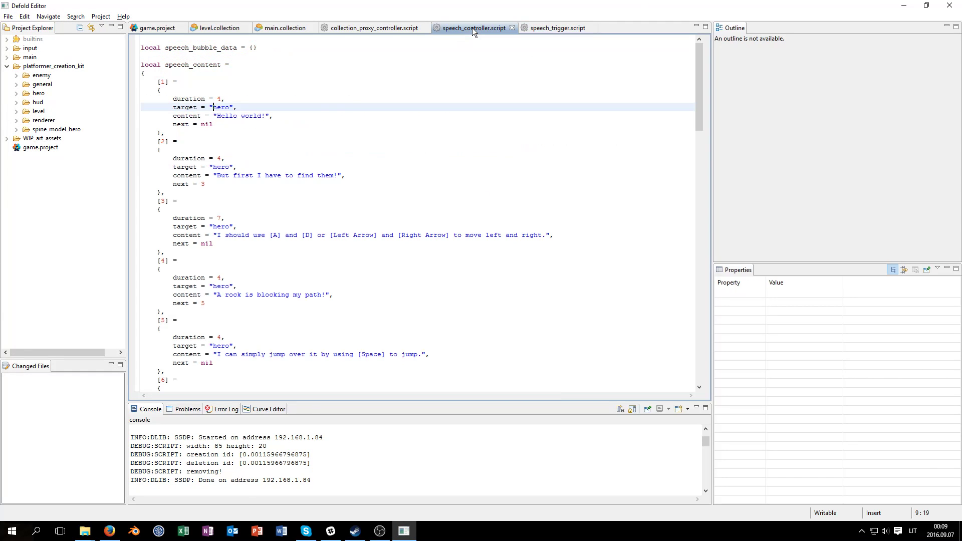
left_click_drag(174, 105, 234, 105)
left_click(216, 28)
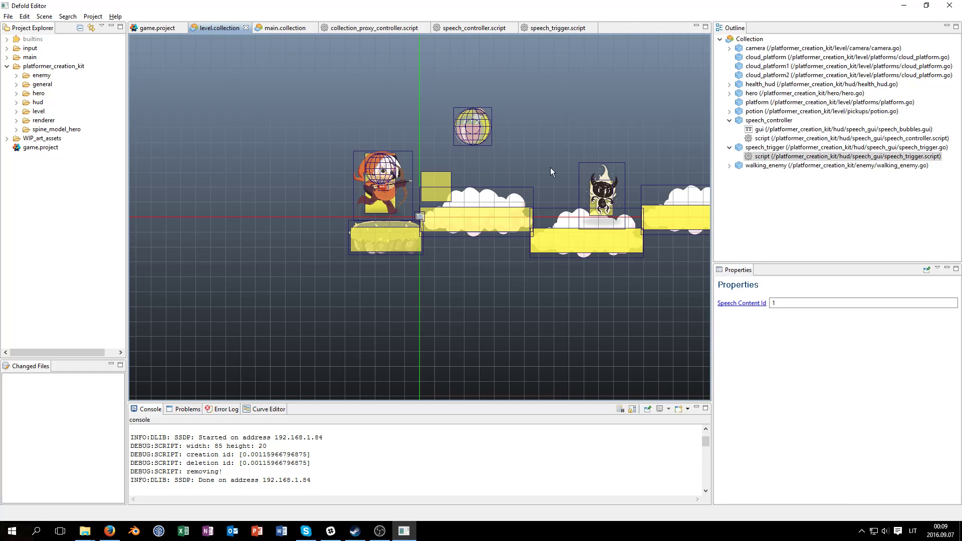
left_click(753, 94)
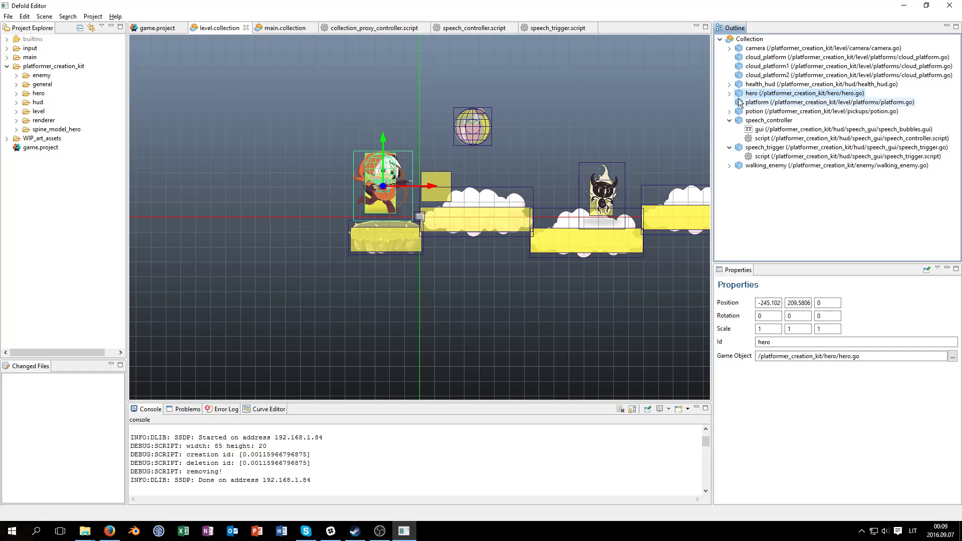
left_click(566, 28)
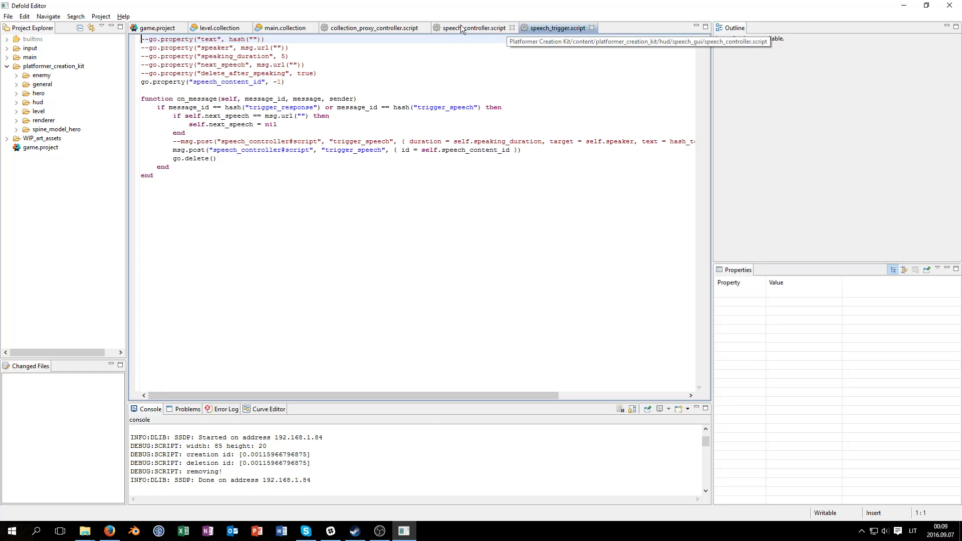
left_click(443, 29)
mouse_move(169, 106)
left_mouse_down()
mouse_move(253, 99)
mouse_move(150, 105)
mouse_move(171, 105)
left_mouse_up()
left_click(223, 107)
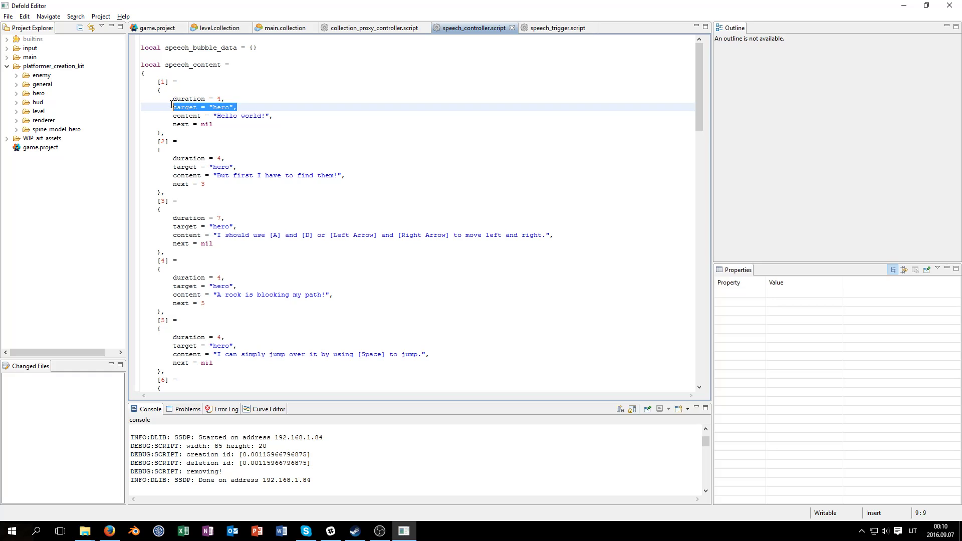
left_click(214, 28)
left_click(751, 95)
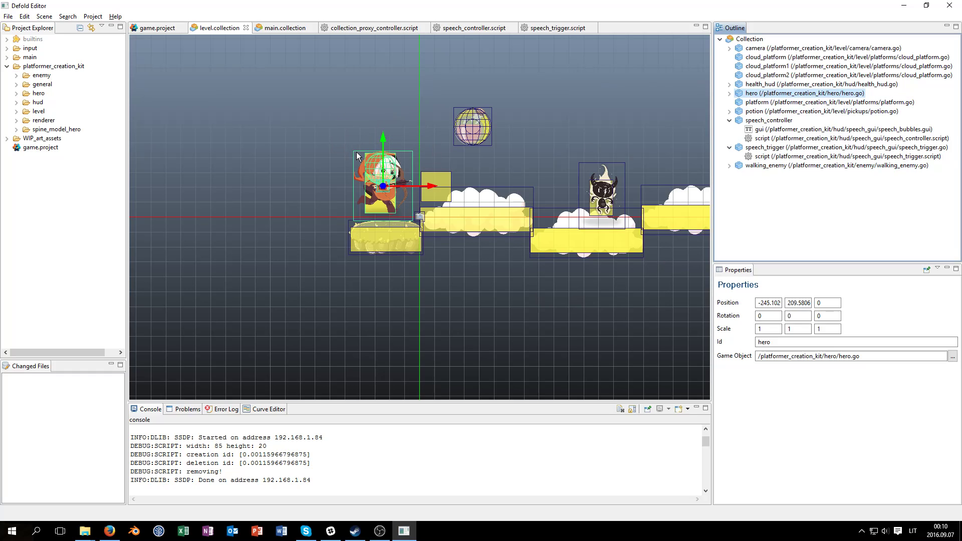
Collapse the speech objects in the level outline and inspect the Ids of the speech trigger and the walking enemy
left_click(729, 147)
left_click(729, 121)
left_click(753, 139)
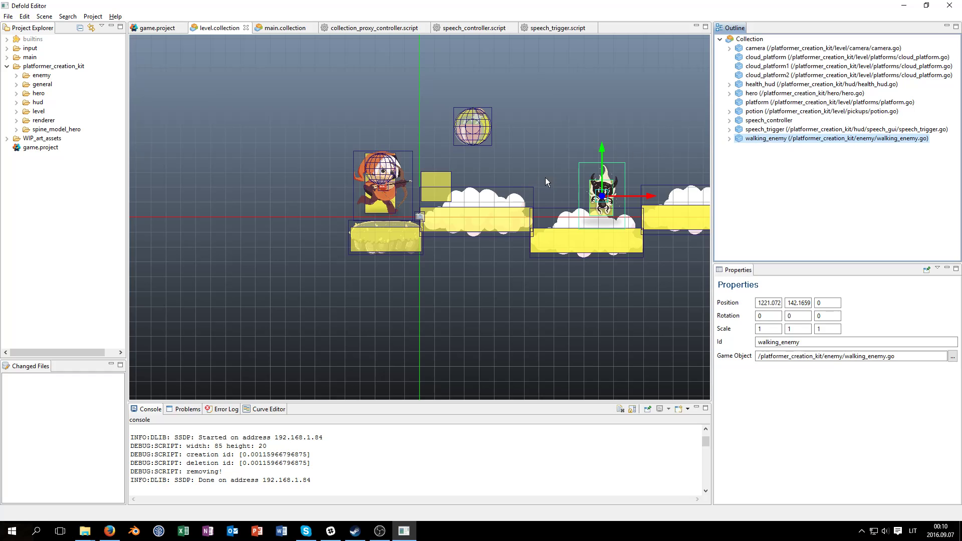
left_click(437, 182)
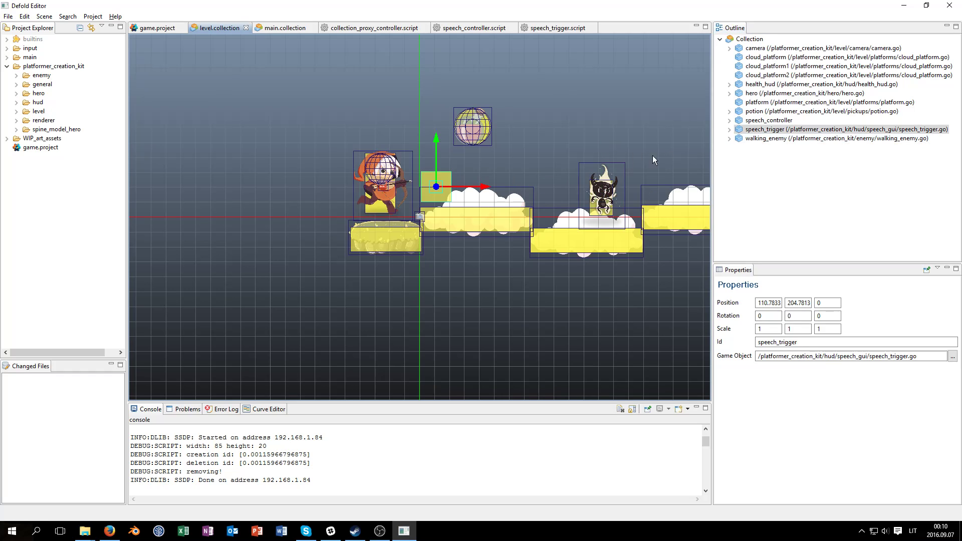
left_click(771, 140)
left_click(764, 131)
left_click(764, 138)
Set speech entry [1]'s content to "Roar!" and its target to "walking_enemy" in speech_controller.script, and save the script
left_click(559, 28)
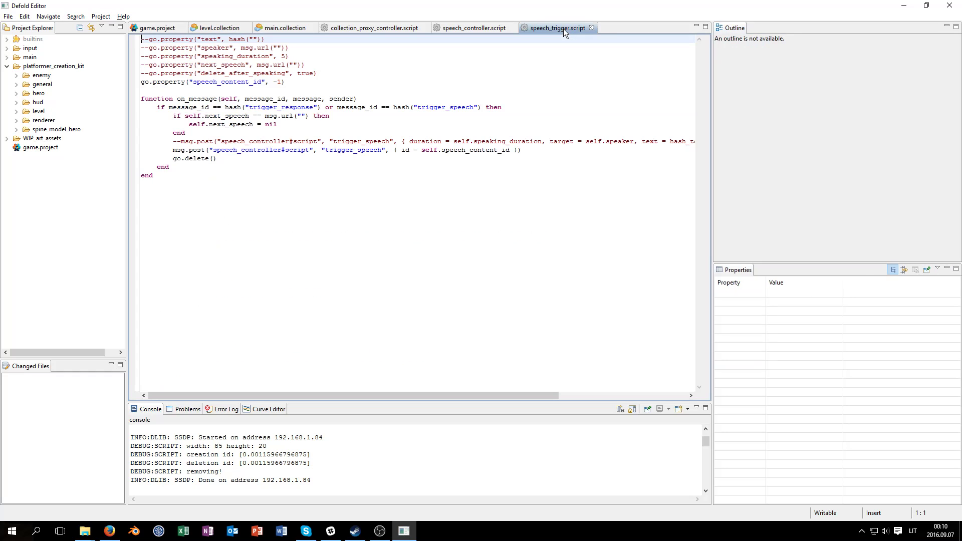
left_click(466, 29)
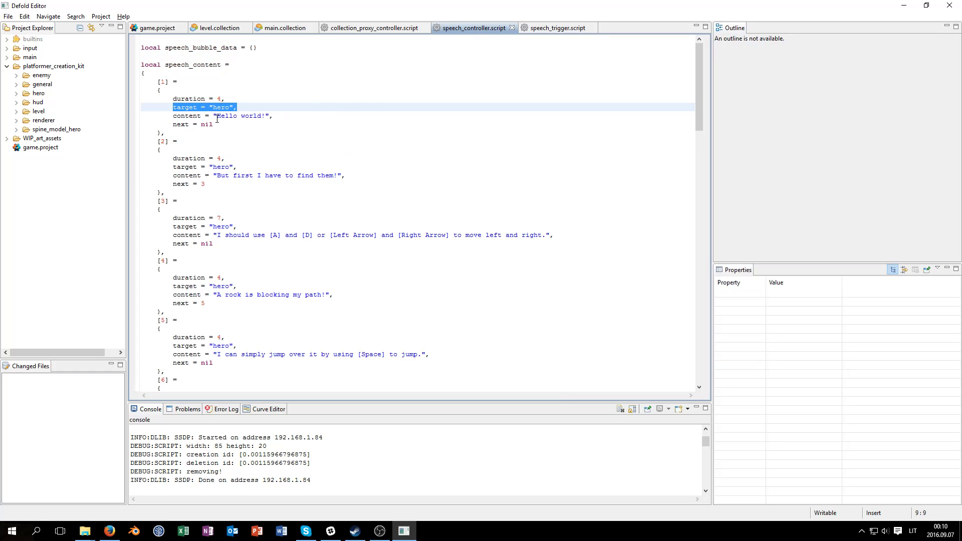
mouse_move(213, 116)
left_mouse_down()
mouse_move(262, 111)
mouse_move(212, 107)
left_mouse_up()
left_click(225, 116)
type("Roarwalking_")
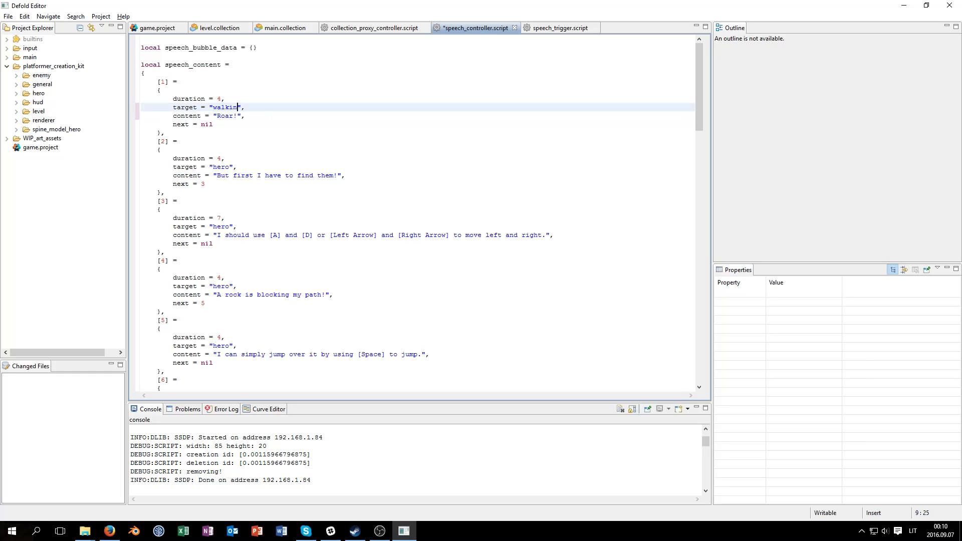
type("enemy")
key("ctrl+s")
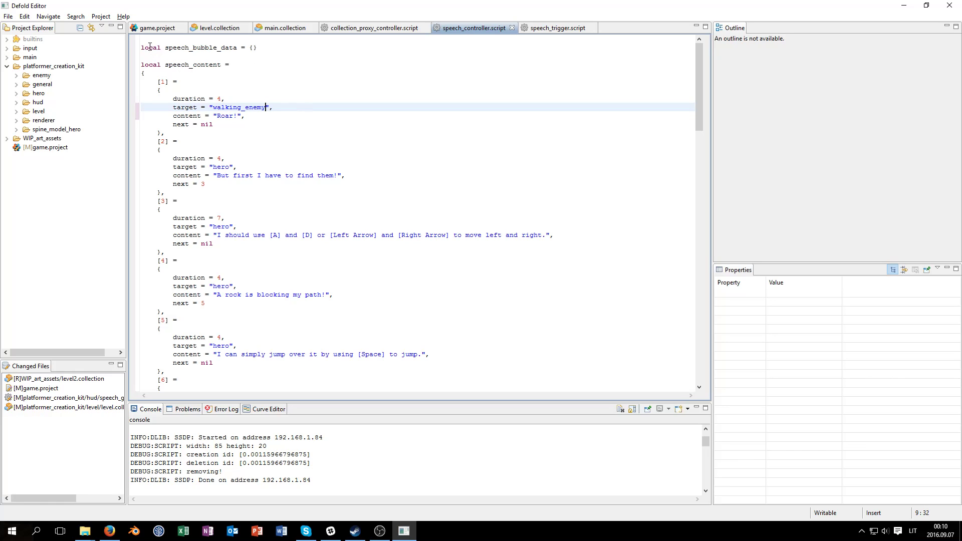
Build and run the project from level.collection, move the hero through the speech trigger to test the enemy's speech bubble, and close the game
left_click(142, 28)
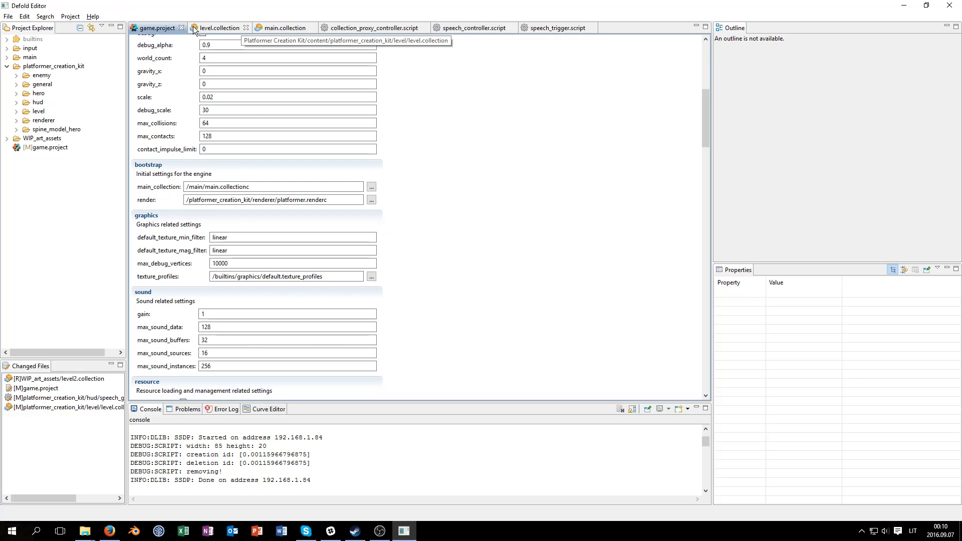
left_click(218, 27)
key("ctrl+b")
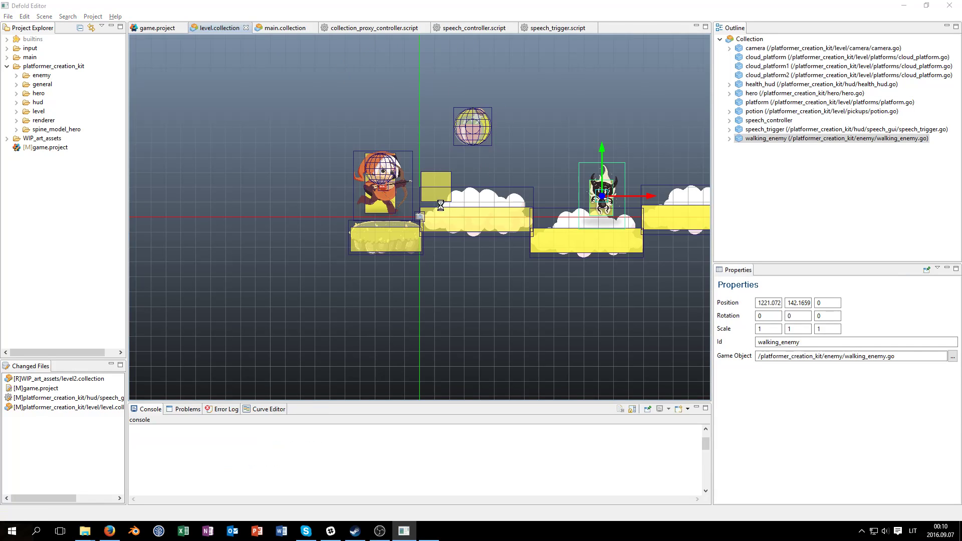
key("d")
key("space")
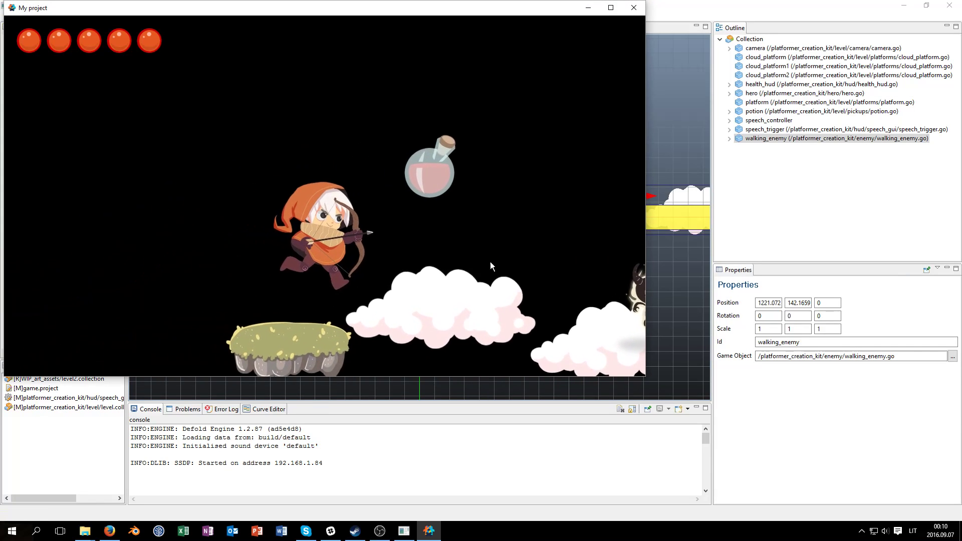
key("d")
key("d")
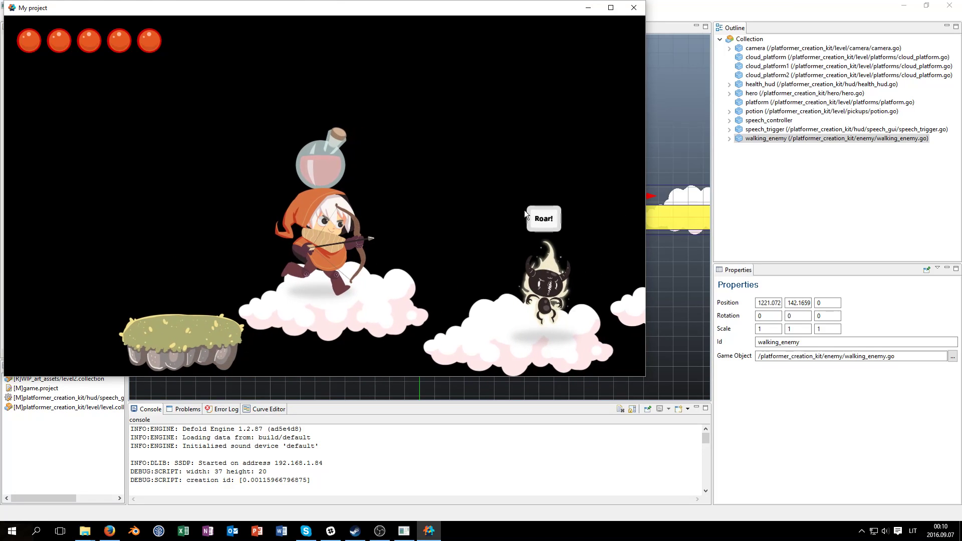
key("d")
key("a")
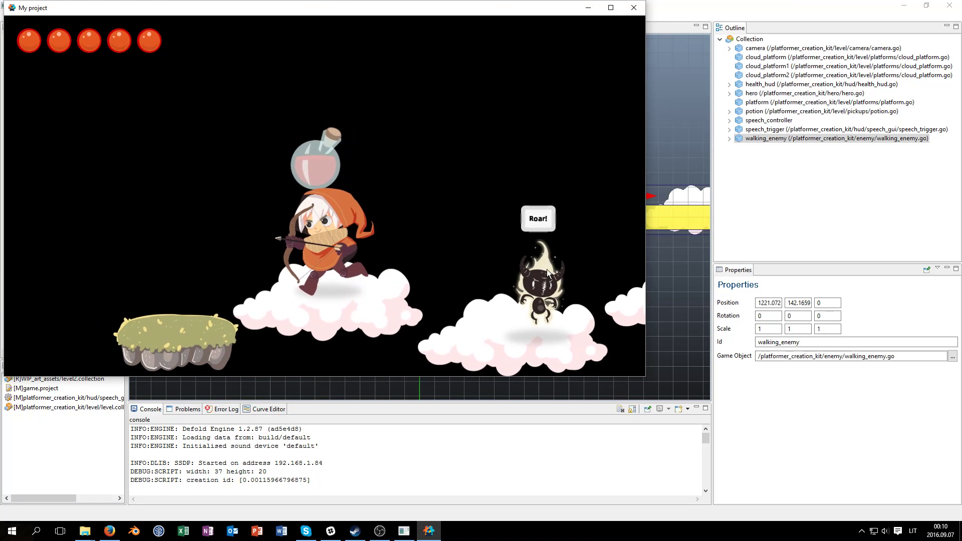
key("d")
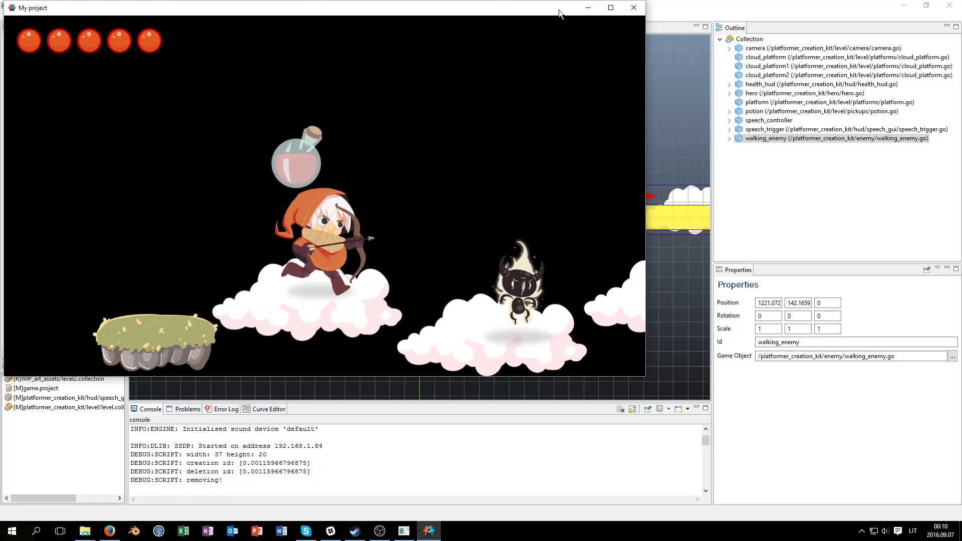
left_click(633, 7)
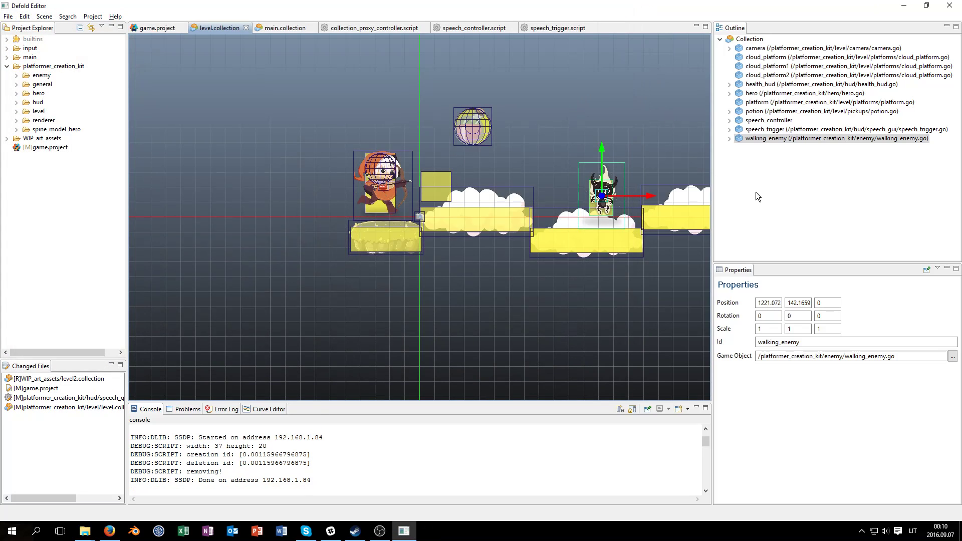